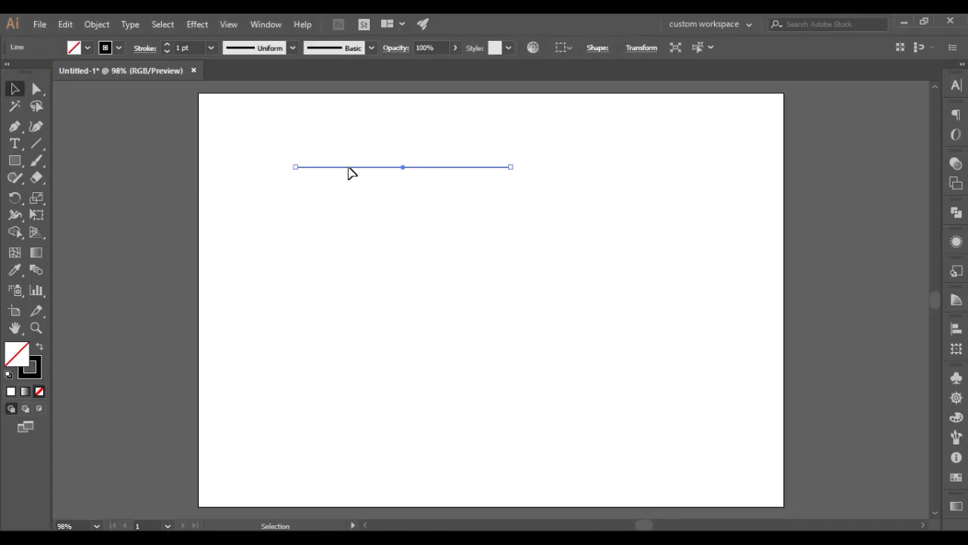
Step: Move the horizontal line about 1.3 in to the right and 0.4 in up, and reselect it
drag(350, 174, 415, 153)
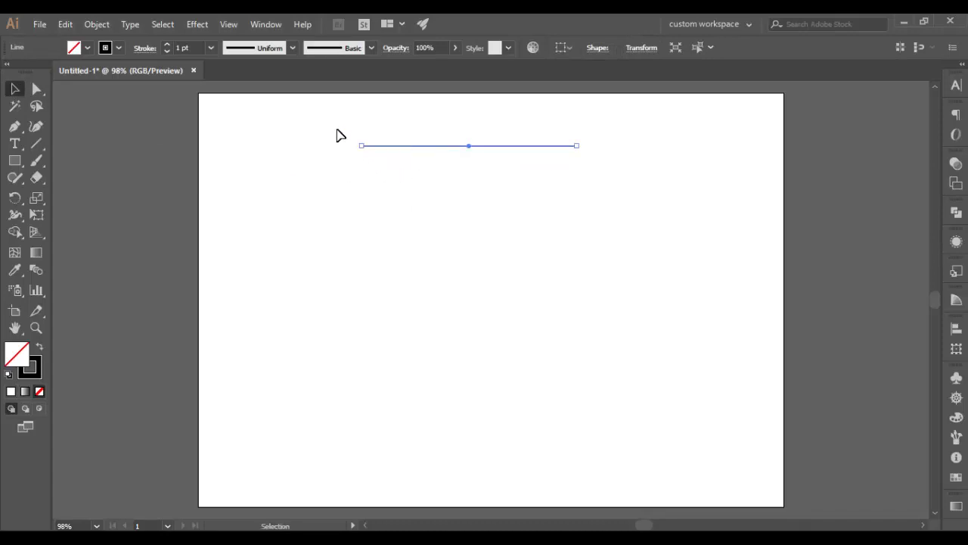
click(333, 132)
drag(329, 123, 507, 185)
click(96, 24)
mouse_move(141, 29)
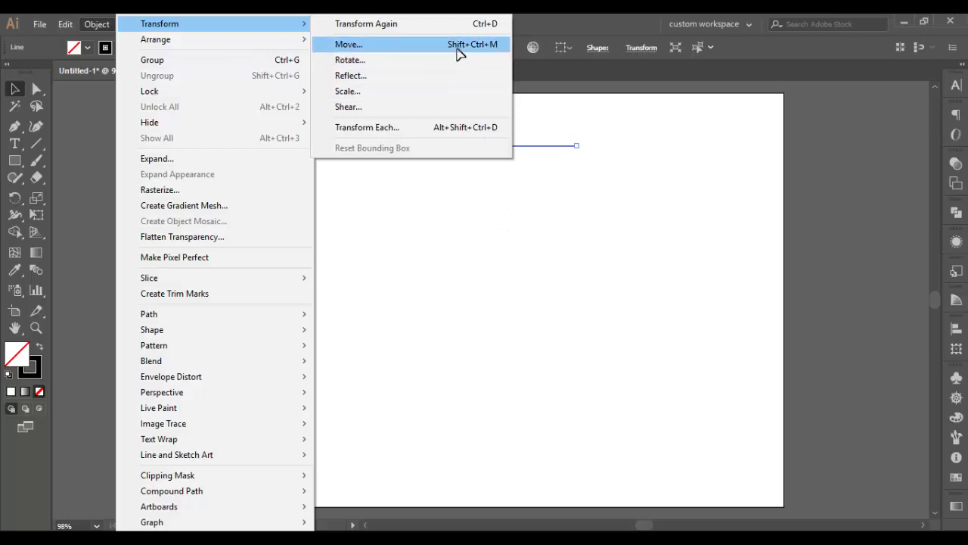
click(458, 52)
drag(718, 37, 609, 64)
click(729, 311)
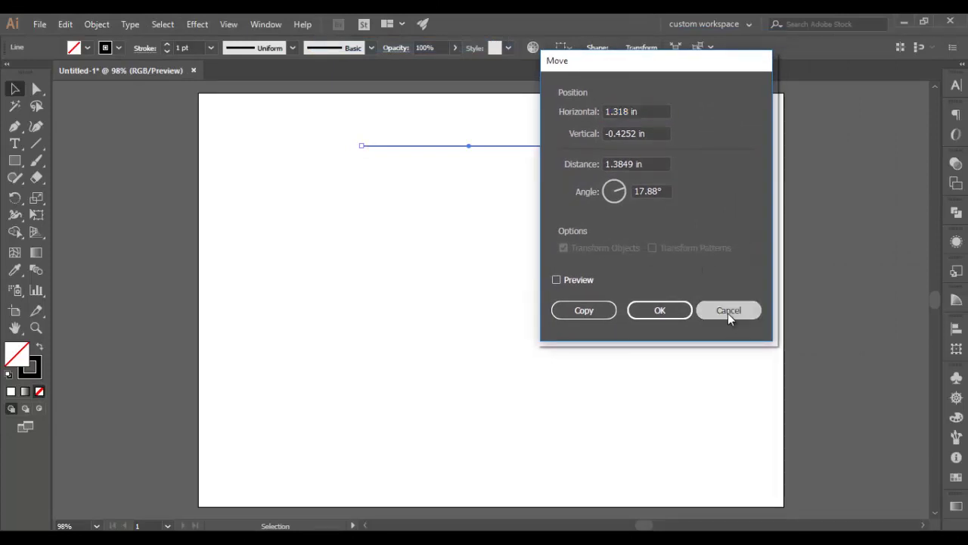
Step: Open the Move settings for the line, preview the stored offset and switch the preview off again
right_click(425, 146)
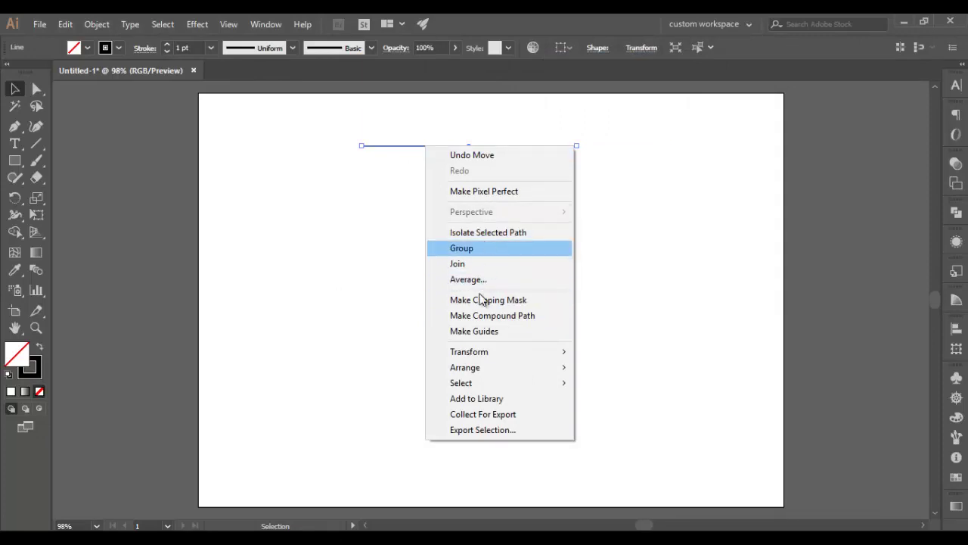
mouse_move(530, 354)
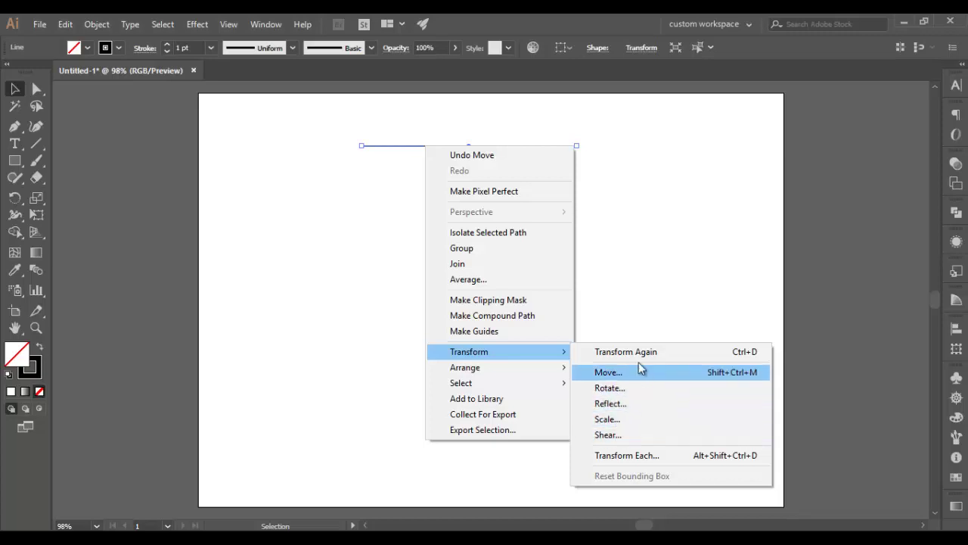
mouse_move(469, 354)
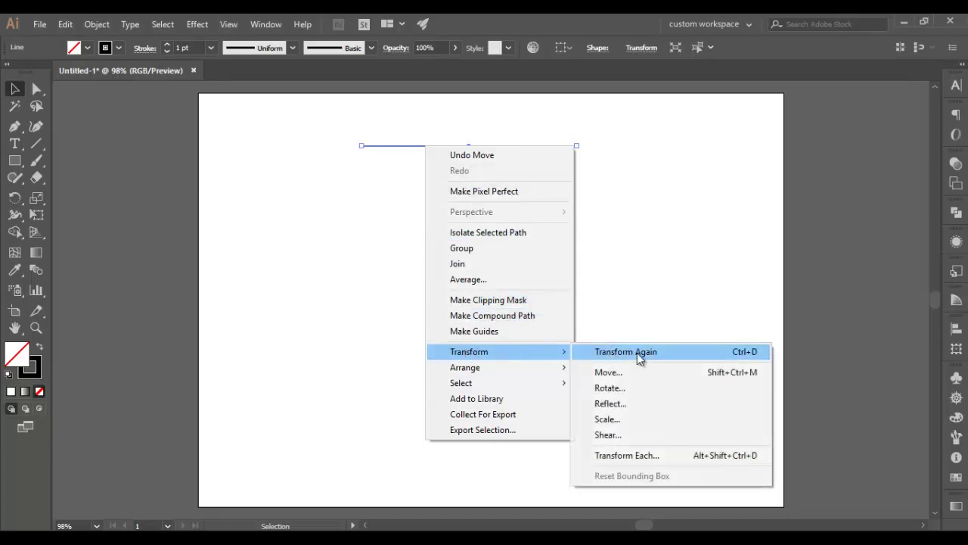
click(617, 372)
drag(641, 68, 753, 86)
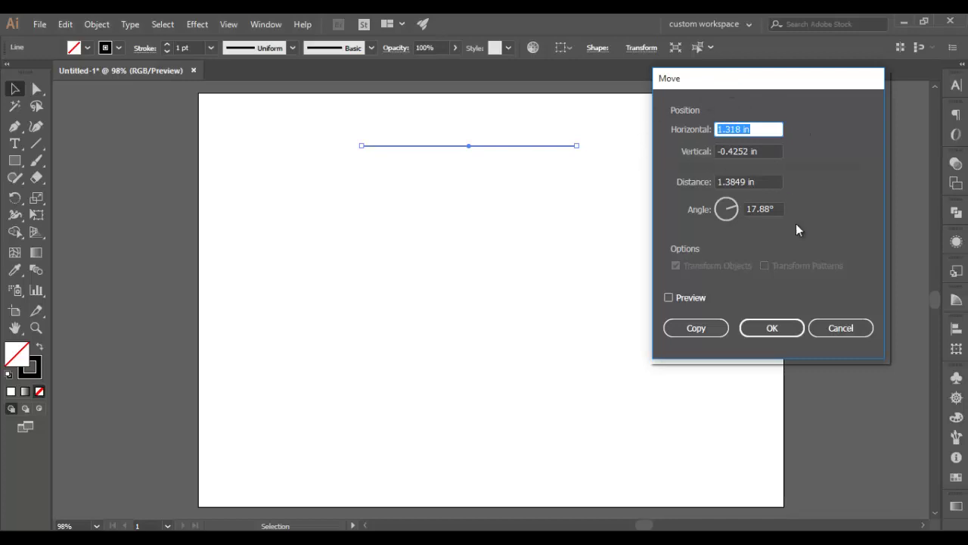
click(668, 299)
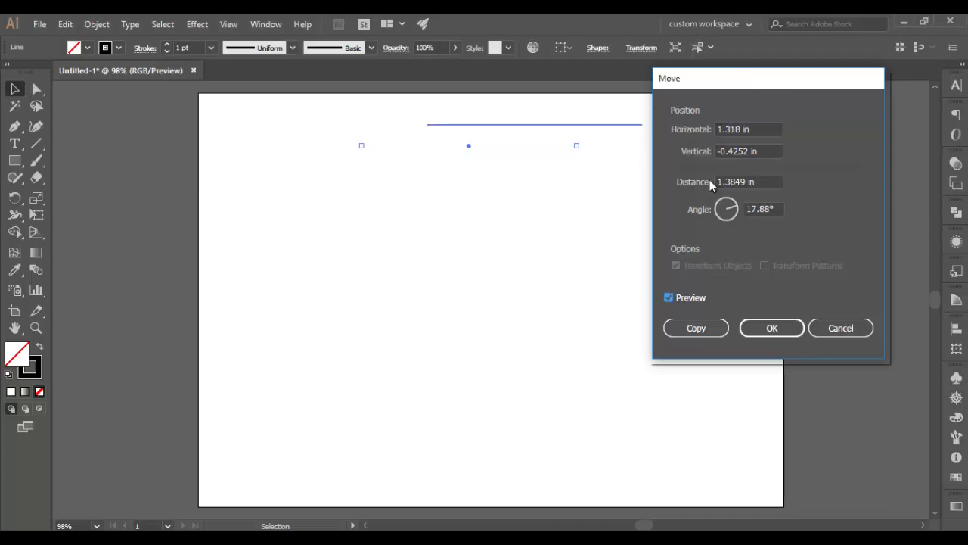
click(742, 129)
click(765, 129)
drag(766, 128, 718, 128)
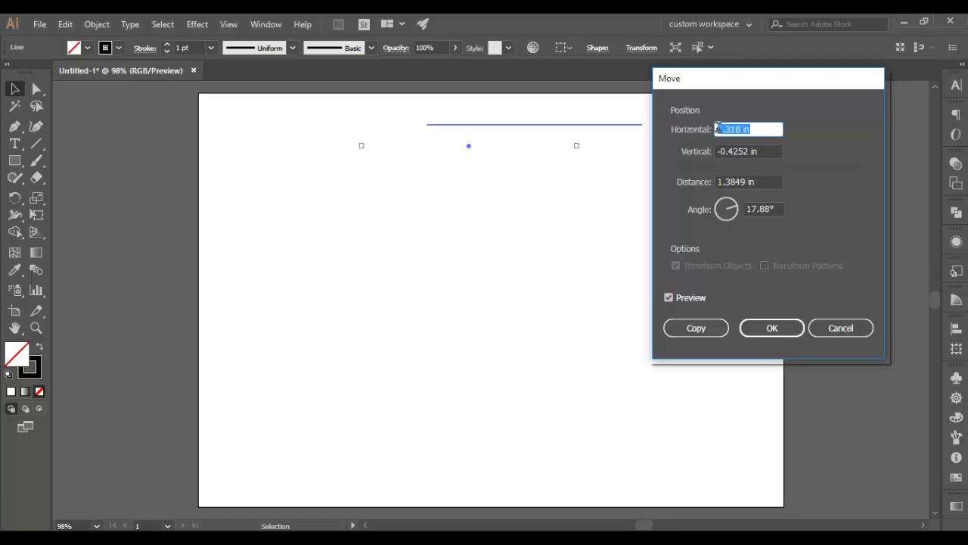
drag(778, 149, 701, 144)
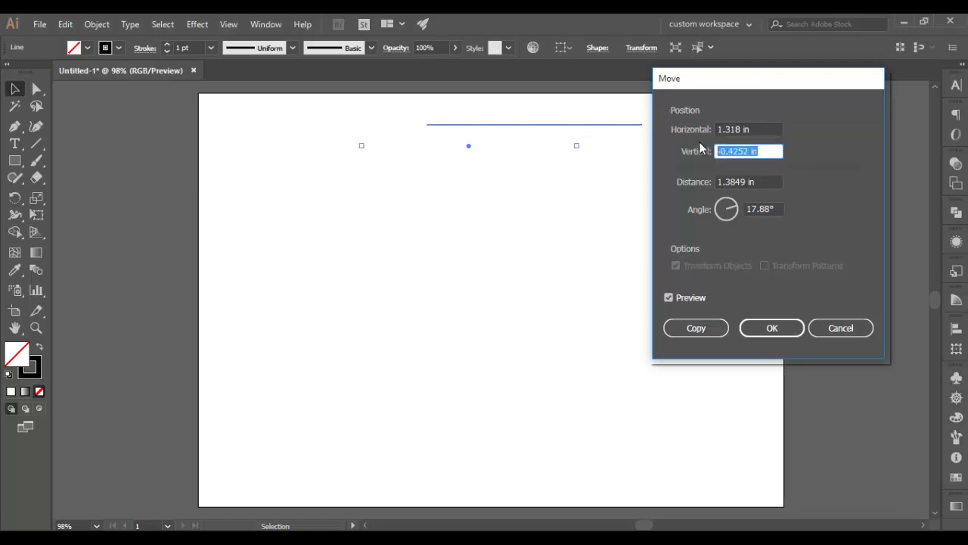
click(668, 298)
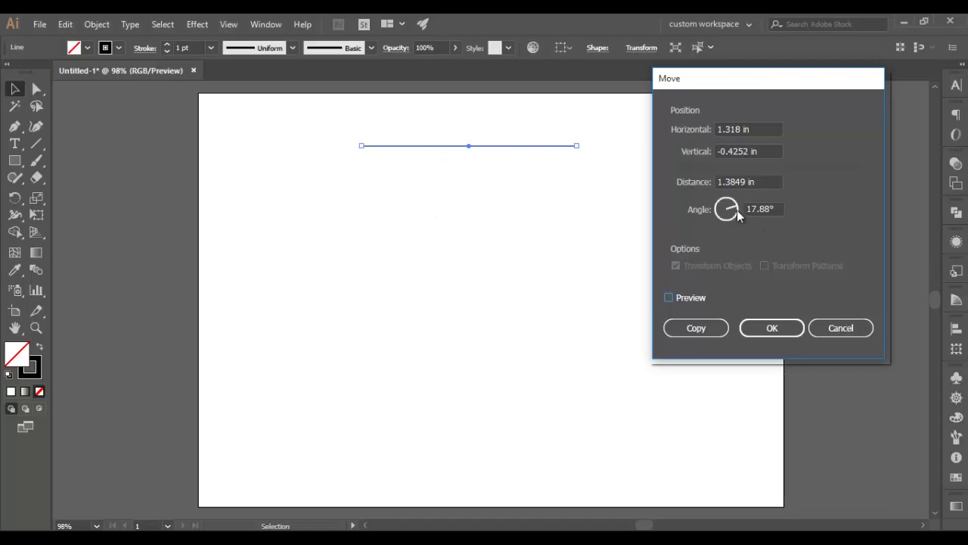
Step: Try a move of 0 in horizontally and 0.5 in vertically with the preview on, and cancel it
drag(757, 129, 675, 128)
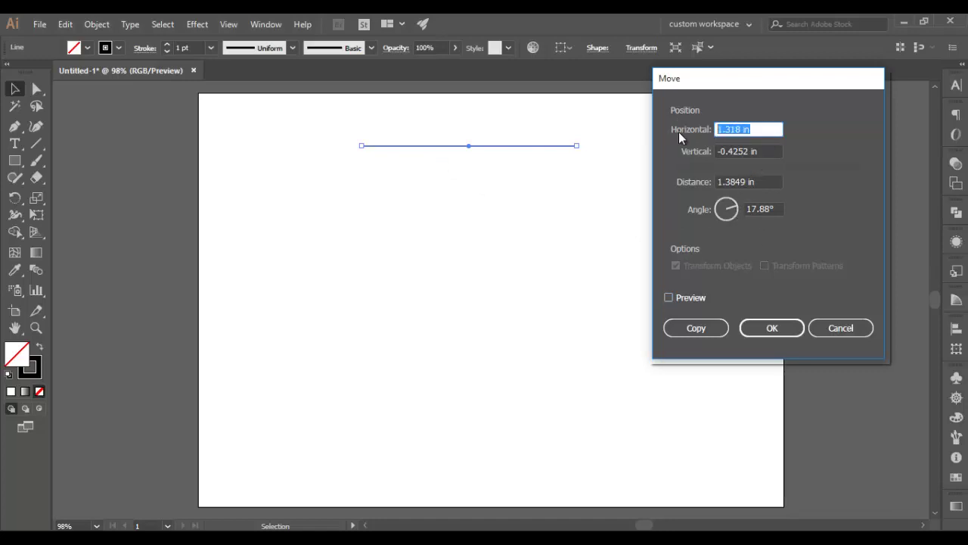
text(0)
key(Tab)
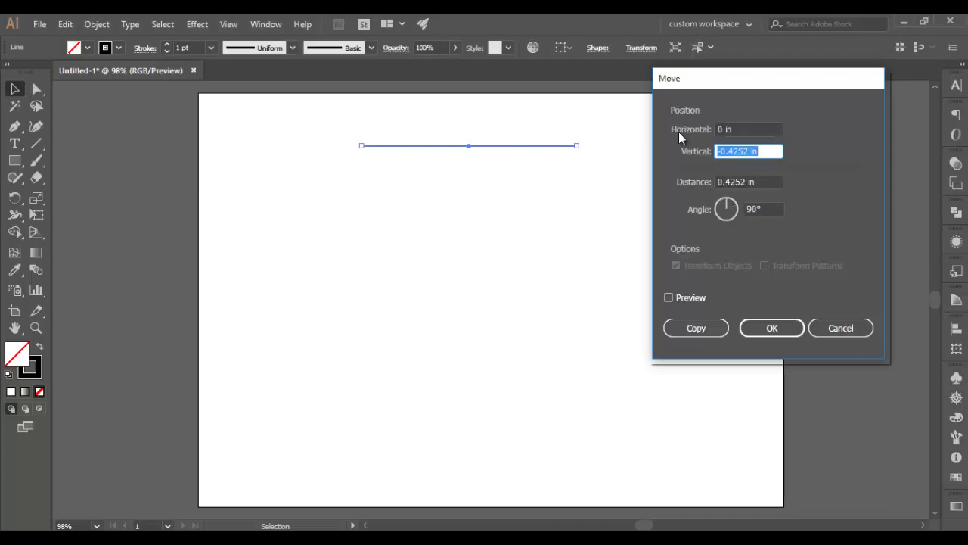
text(0.5)
key(Tab)
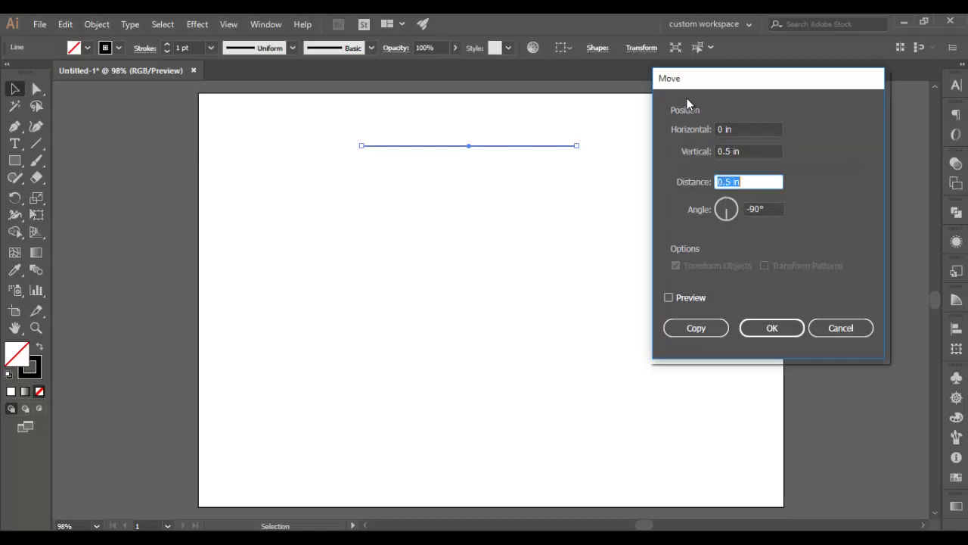
click(669, 297)
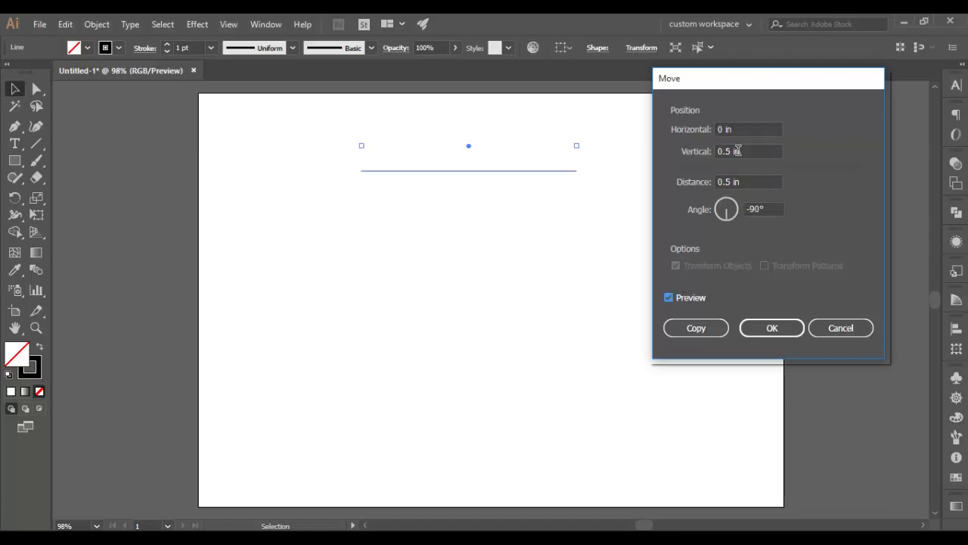
click(756, 129)
drag(757, 129, 696, 151)
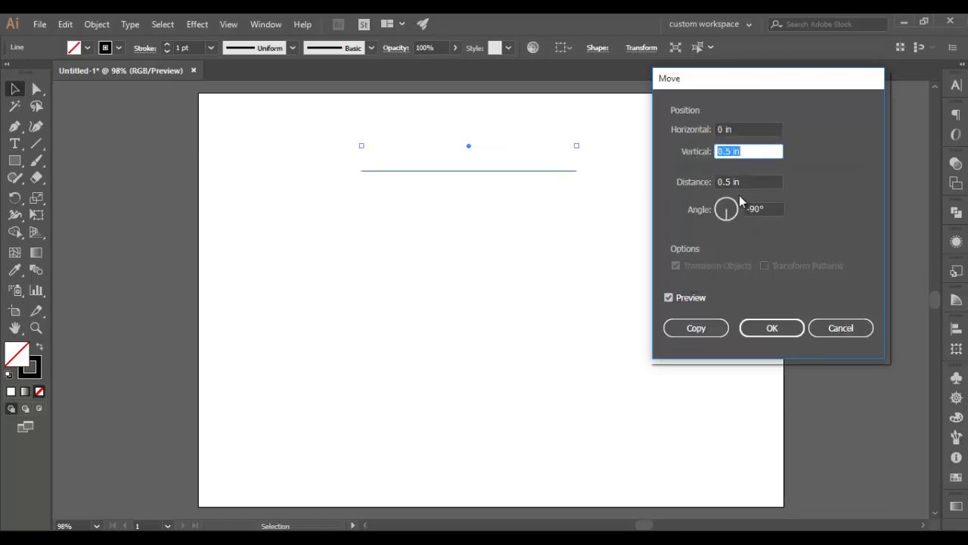
click(751, 152)
click(748, 131)
click(747, 151)
click(840, 328)
Step: Show the rulers and change their units to pixels
key(a)
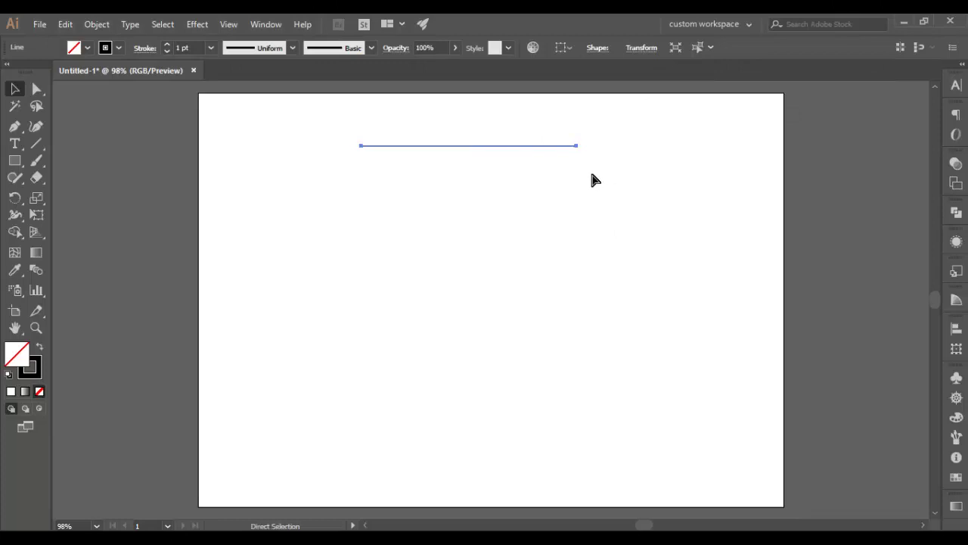
click(229, 25)
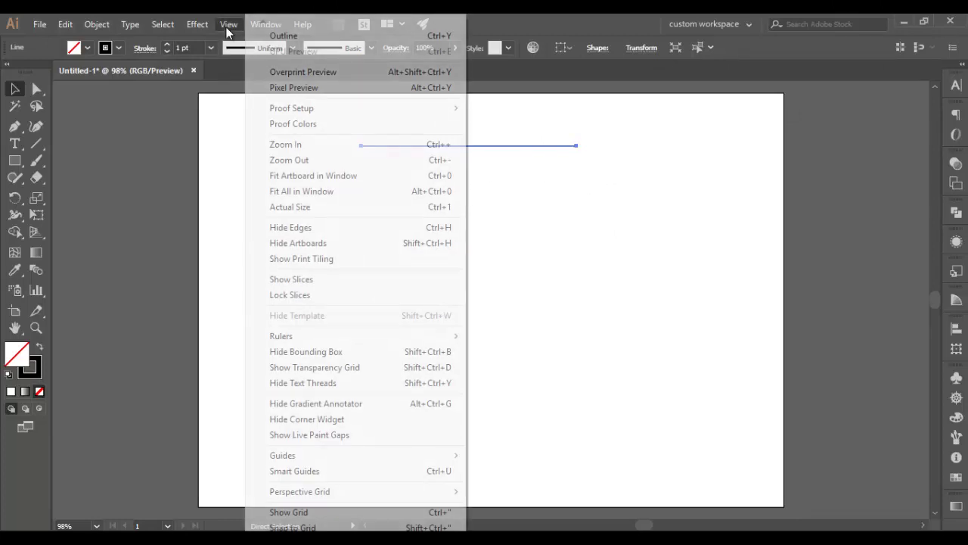
mouse_move(307, 342)
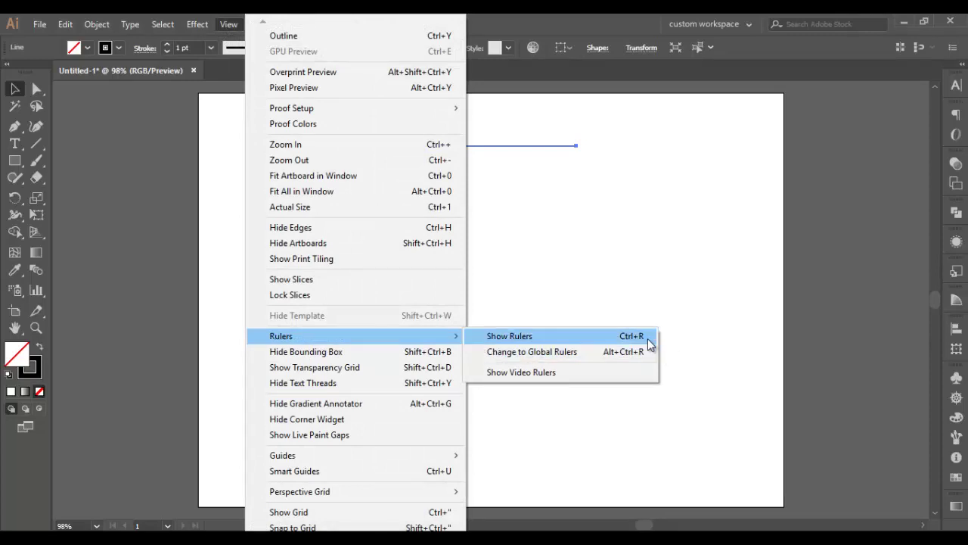
click(689, 275)
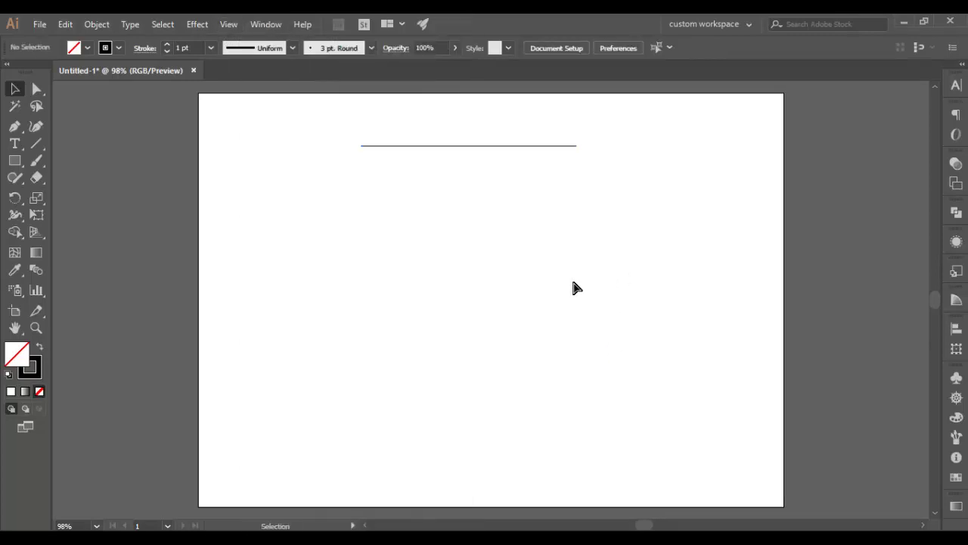
key(ctrl+r)
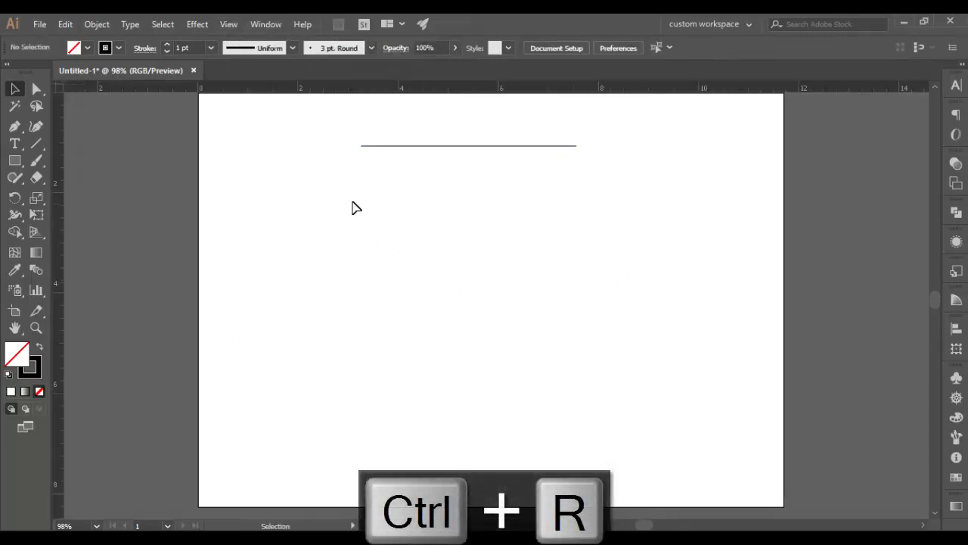
right_click(356, 92)
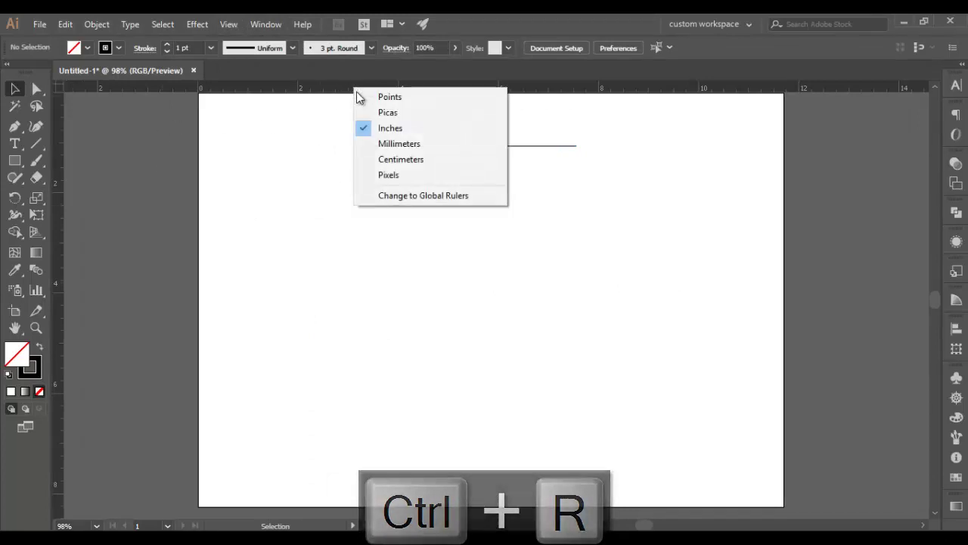
click(387, 176)
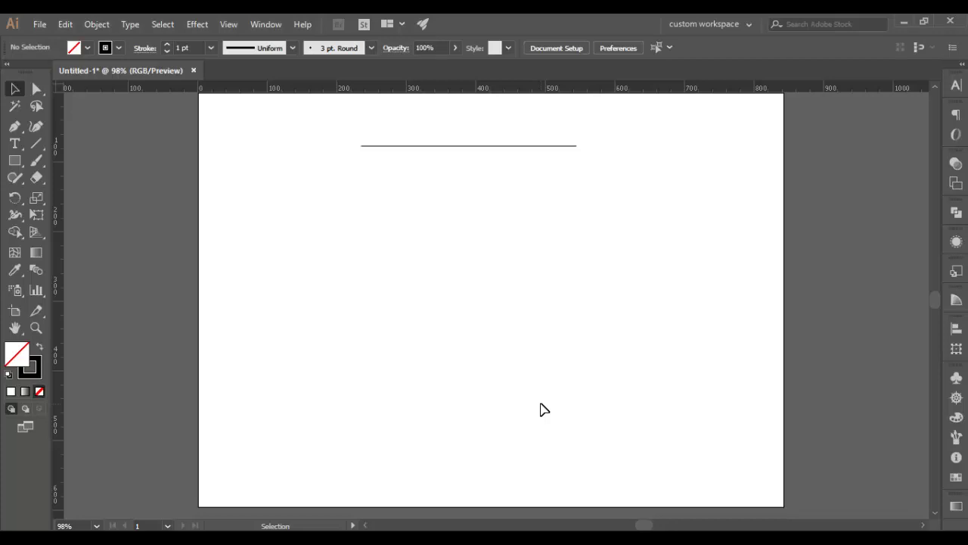
Step: Select the line, open its Move settings and turn off the preview
drag(339, 125, 619, 178)
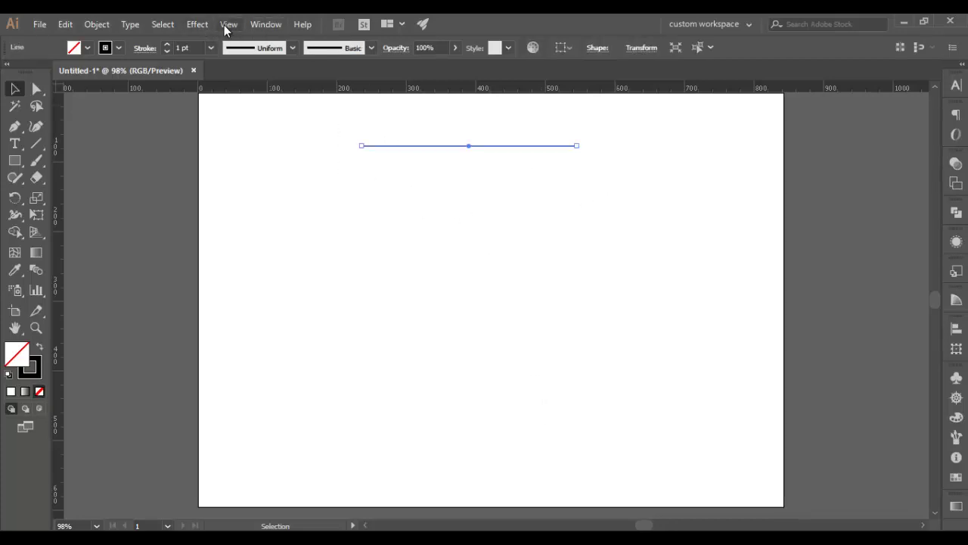
click(95, 21)
mouse_move(163, 28)
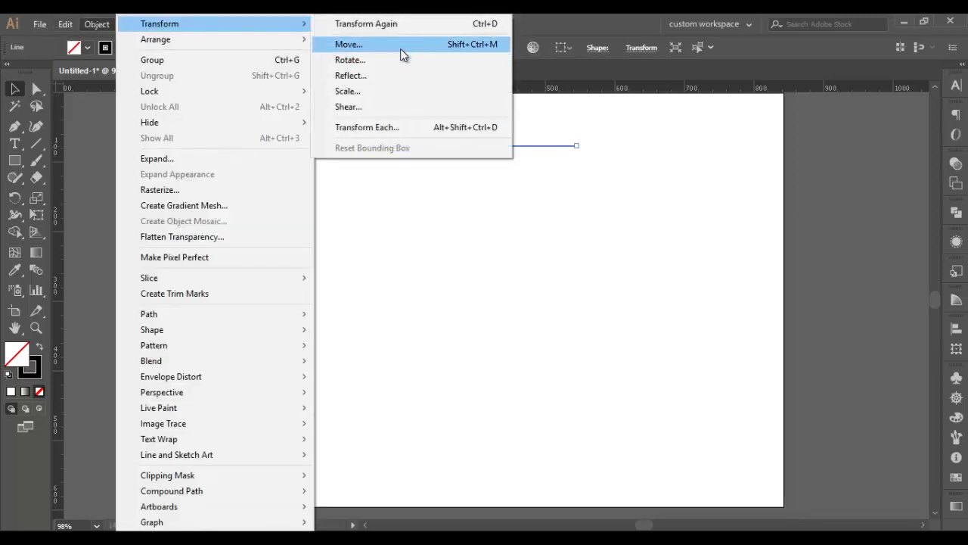
click(401, 48)
click(771, 130)
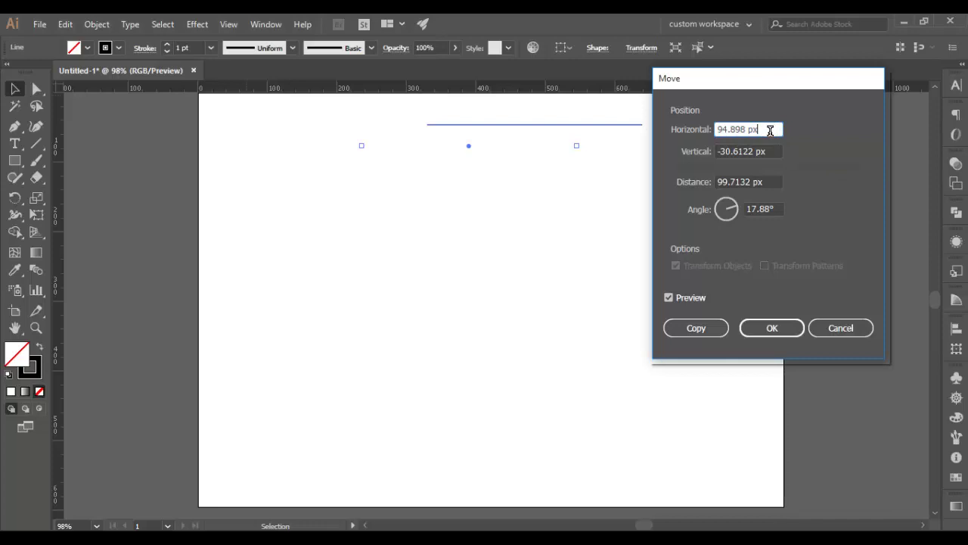
drag(771, 131, 711, 134)
drag(766, 151, 622, 130)
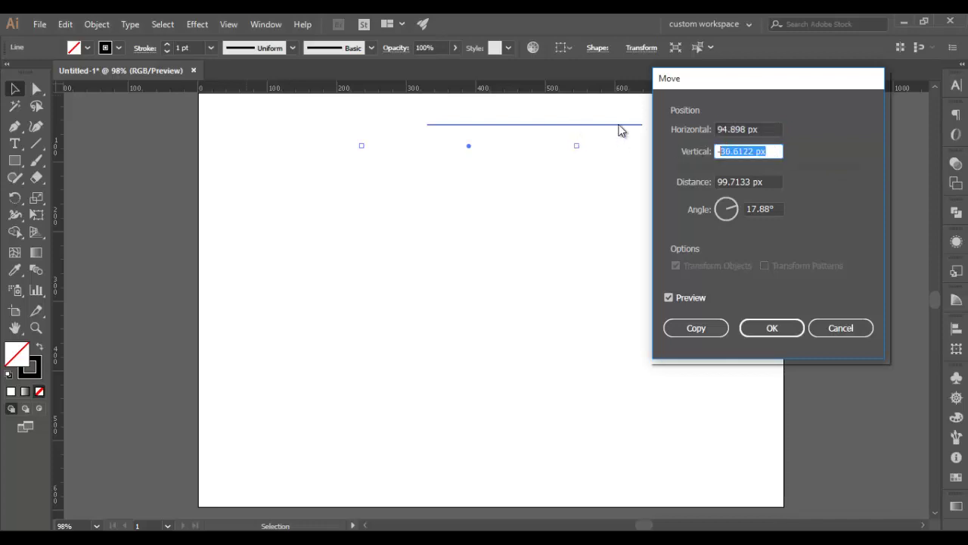
click(678, 296)
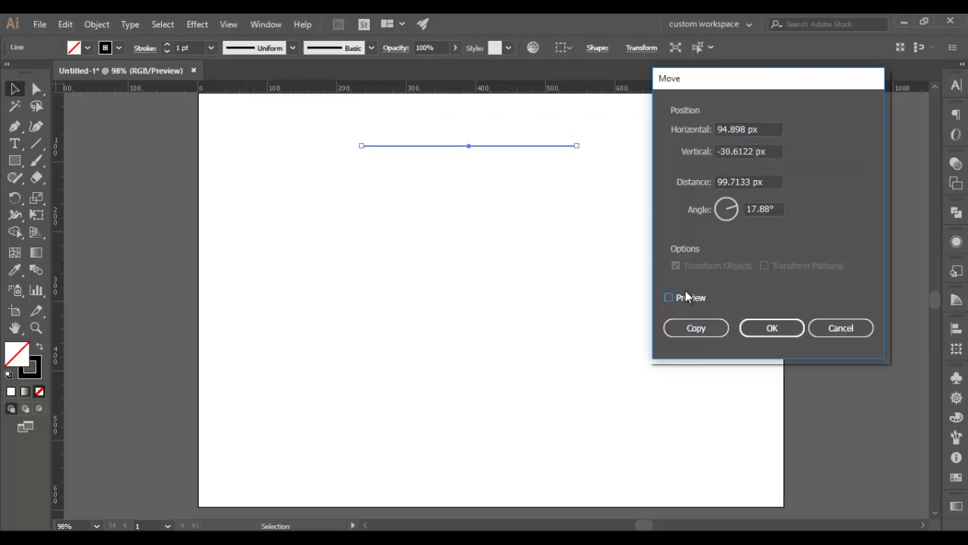
Step: Set the line's move offset to 0 px horizontal and 20 px vertical, and turn on the preview
drag(763, 129, 670, 130)
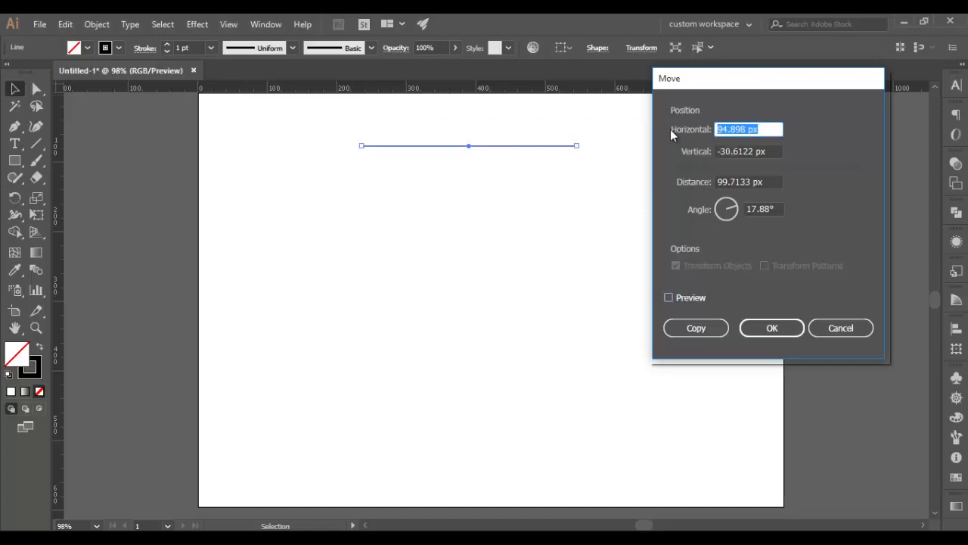
text(0)
key(Tab)
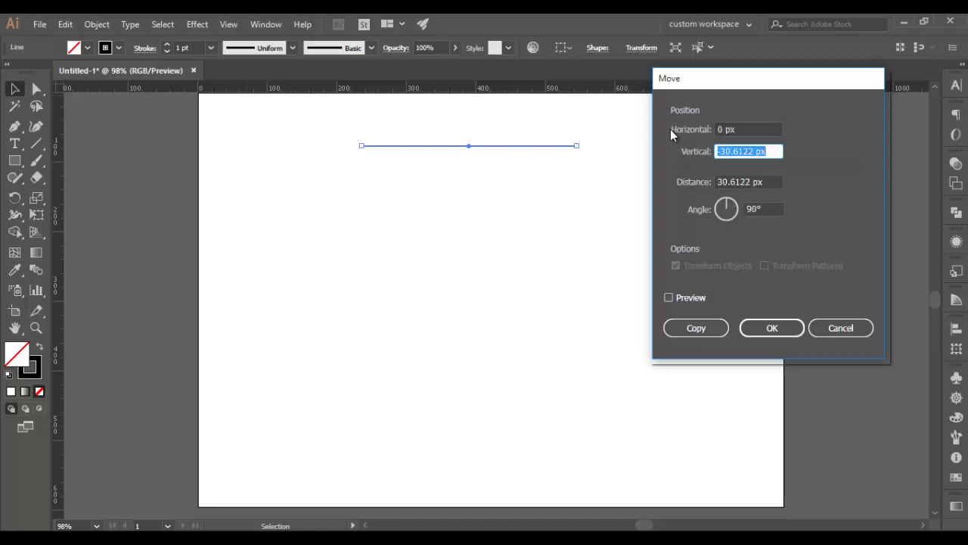
text(20)
key(Tab)
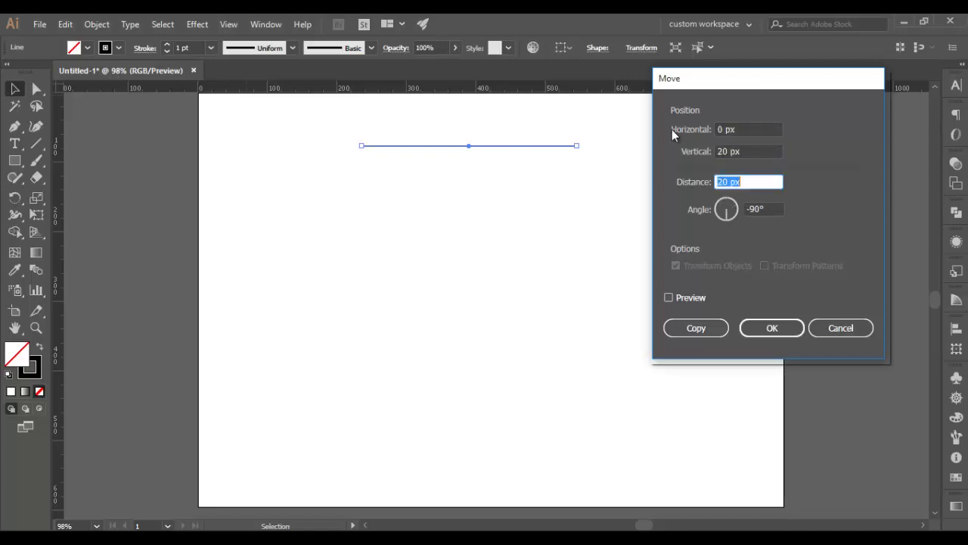
click(669, 297)
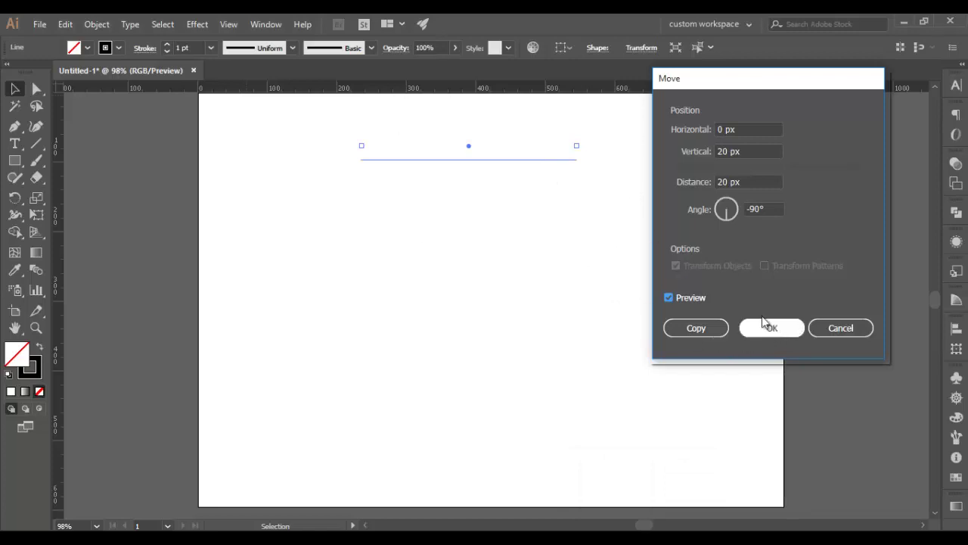
Step: Set the vertical offset to 100 px and apply the move to the line
drag(747, 152, 630, 152)
text(100)
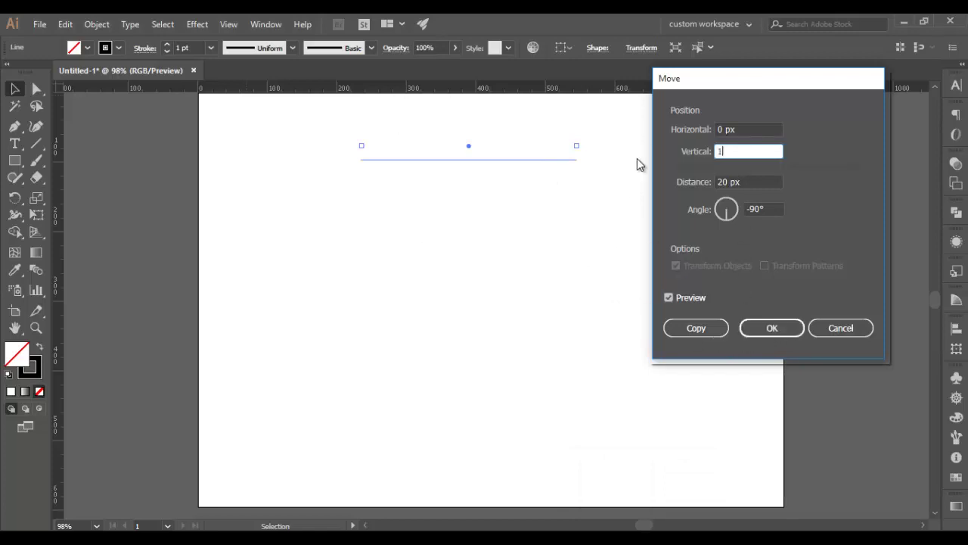
click(699, 295)
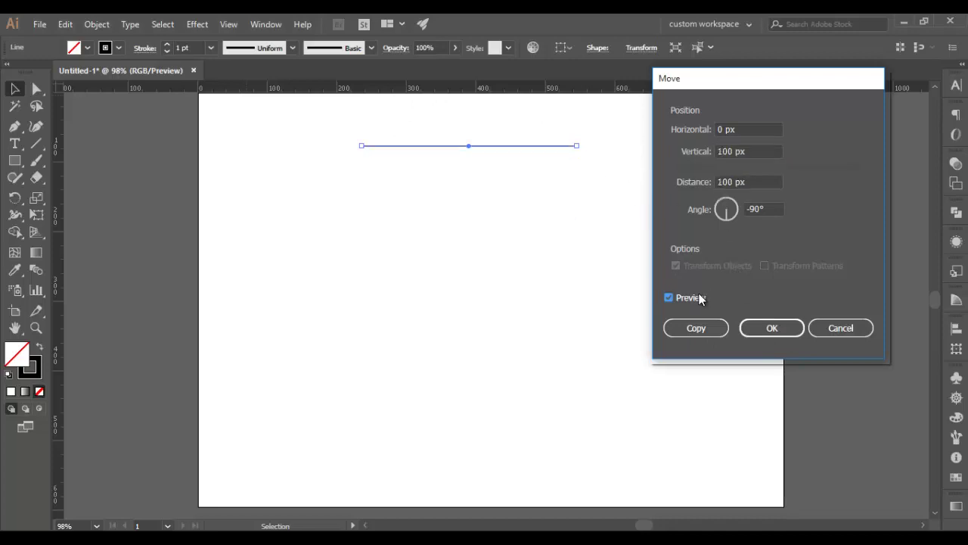
click(762, 328)
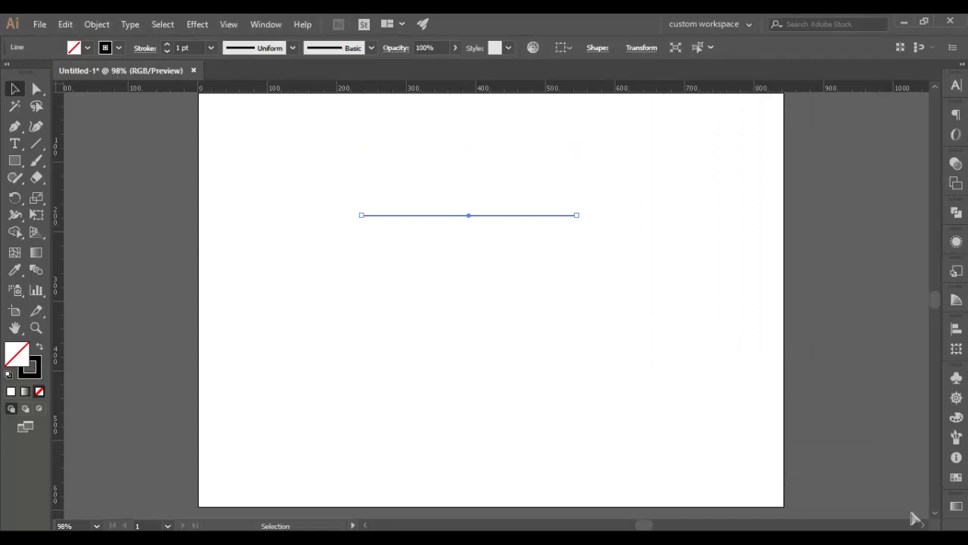
Step: Undo the last move and create a copy of the line offset 0 px horizontally and 50 px vertically
key(ctrl+z)
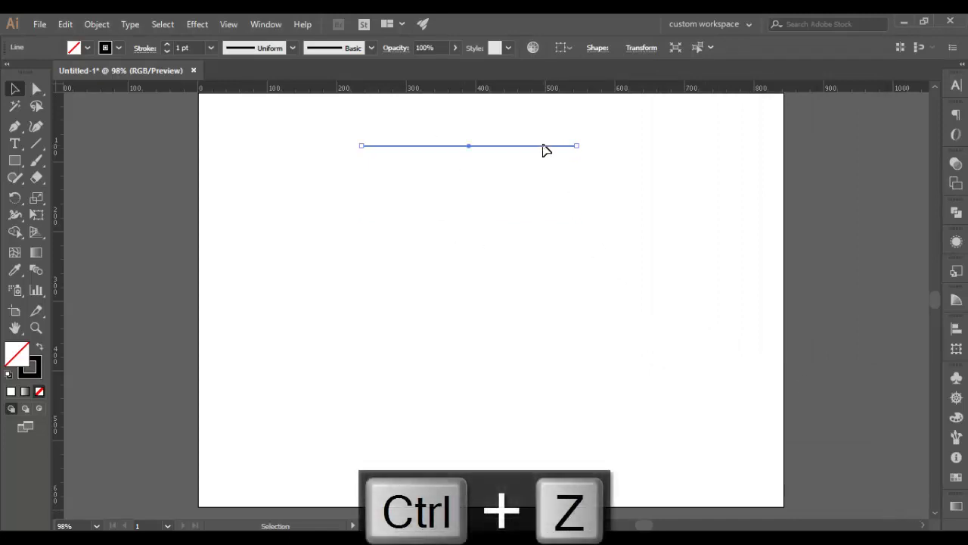
right_click(544, 148)
mouse_move(627, 352)
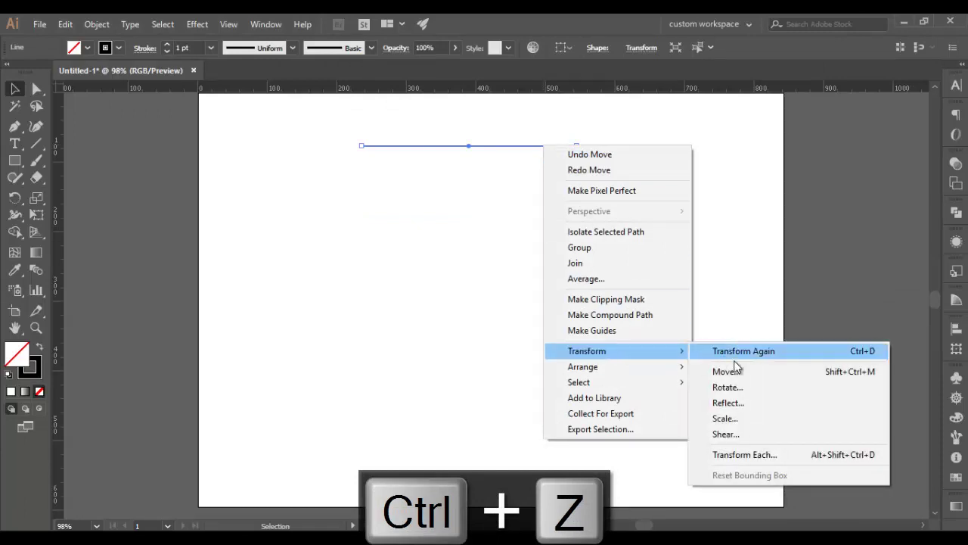
click(731, 371)
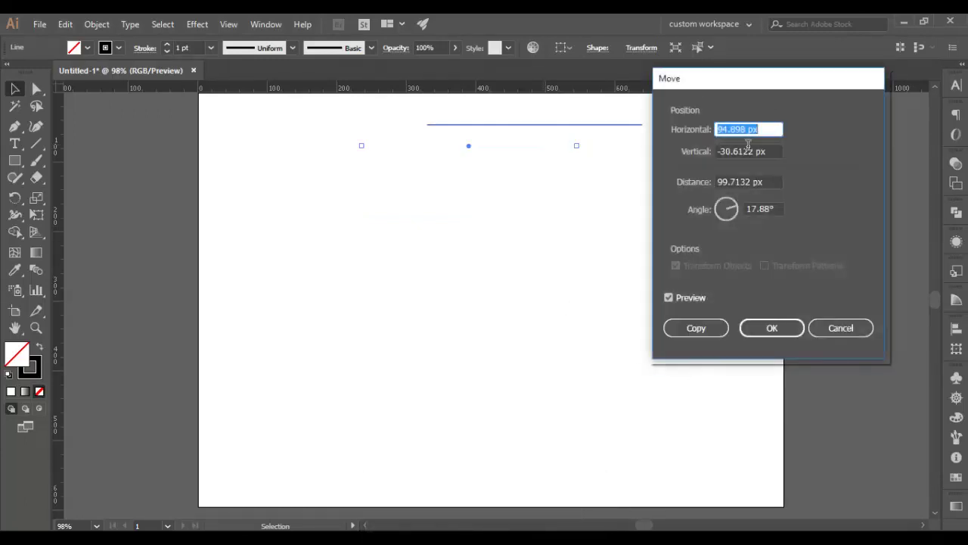
text(0)
key(Tab)
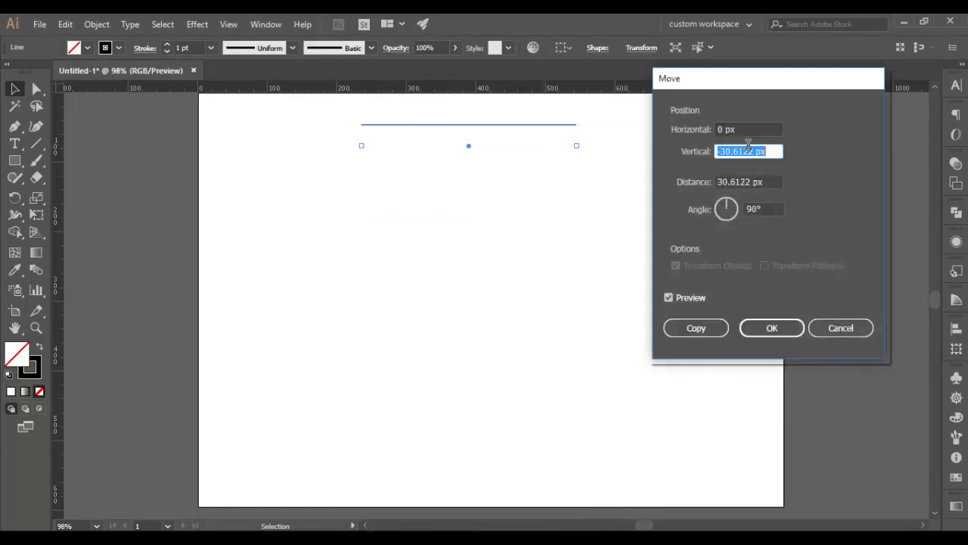
text(50)
click(696, 327)
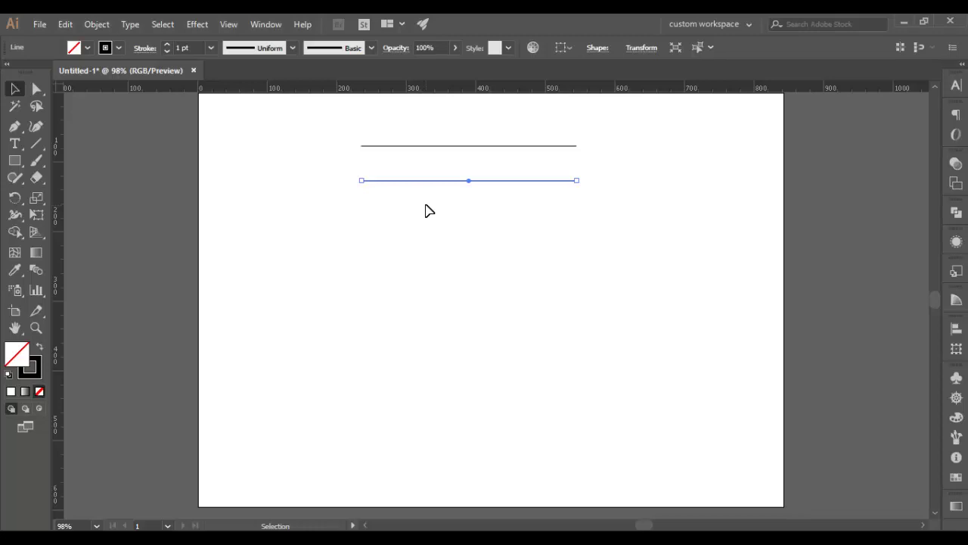
Step: Repeat the copy transformation once to add a third line below the other two
click(100, 24)
mouse_move(254, 27)
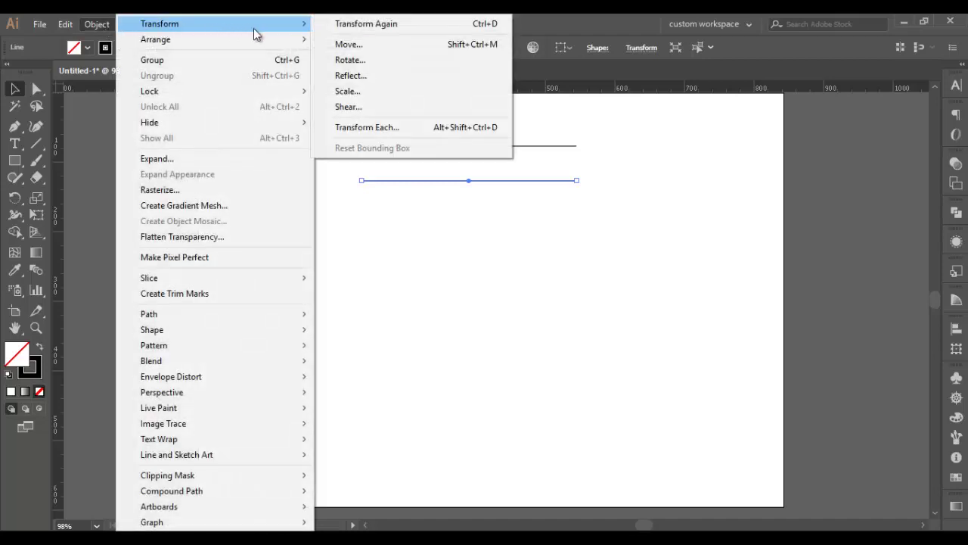
click(387, 28)
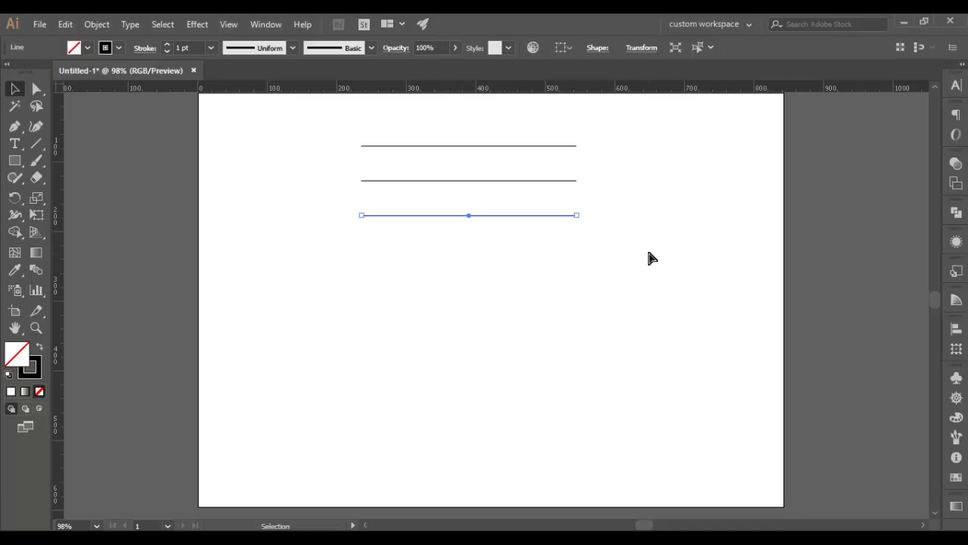
Step: Keep repeating the transformation until ten evenly spaced lines run down the artboard
key(a)
key(ctrl+d)
key(ctrl+d)
key(ctrl+d)
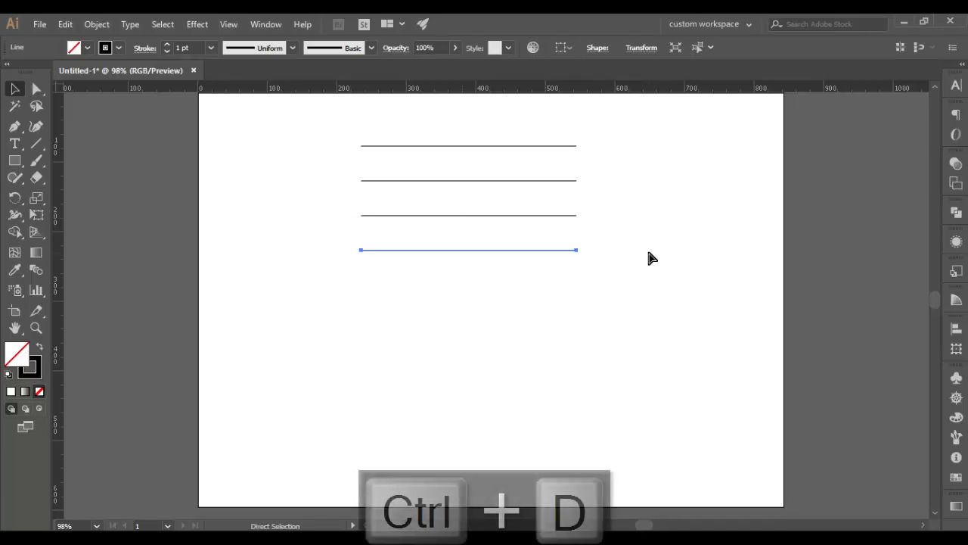
key(ctrl+d)
key(ctrl+d)
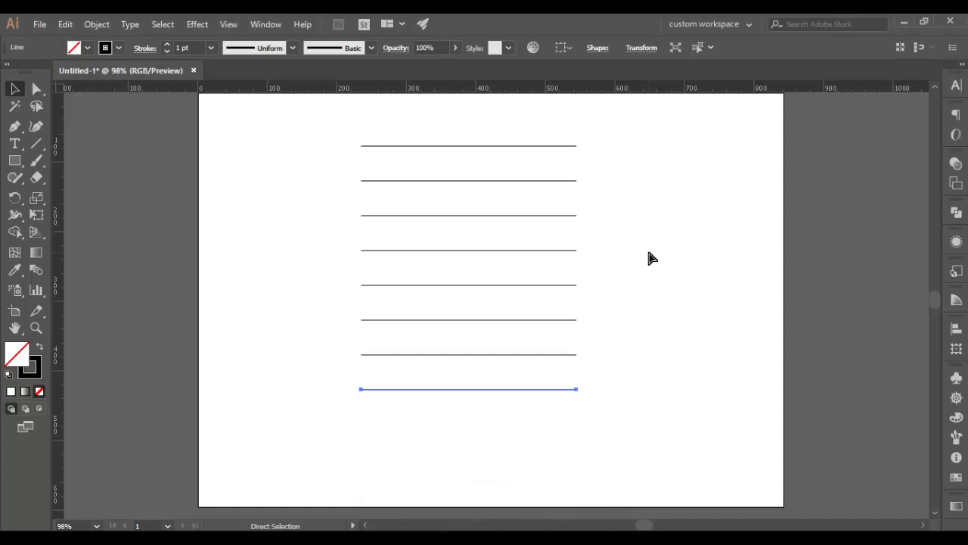
key(ctrl+d)
key(ctrl+d)
Step: Delete every line except the topmost one and select the remaining line
drag(329, 118, 611, 475)
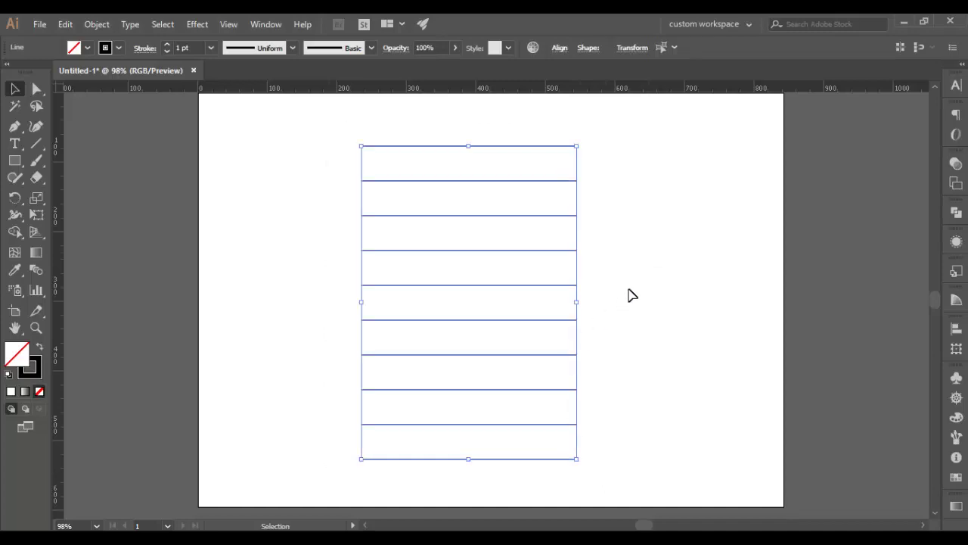
click(610, 230)
drag(357, 163, 621, 477)
key(Delete)
drag(330, 116, 598, 183)
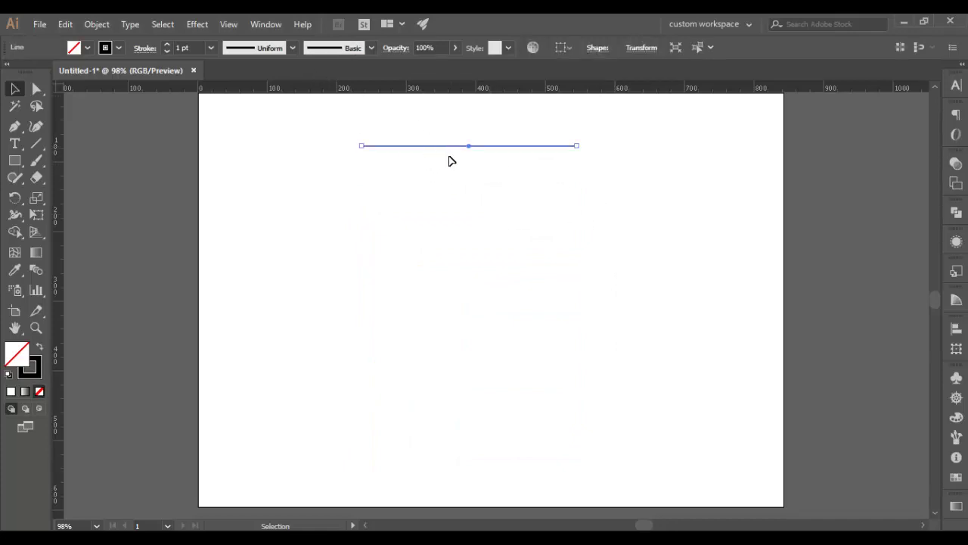
Step: Move the line down to the middle of the artboard and create a copy offset 0 px horizontally and -50 px vertically
drag(451, 147, 462, 292)
right_click(462, 293)
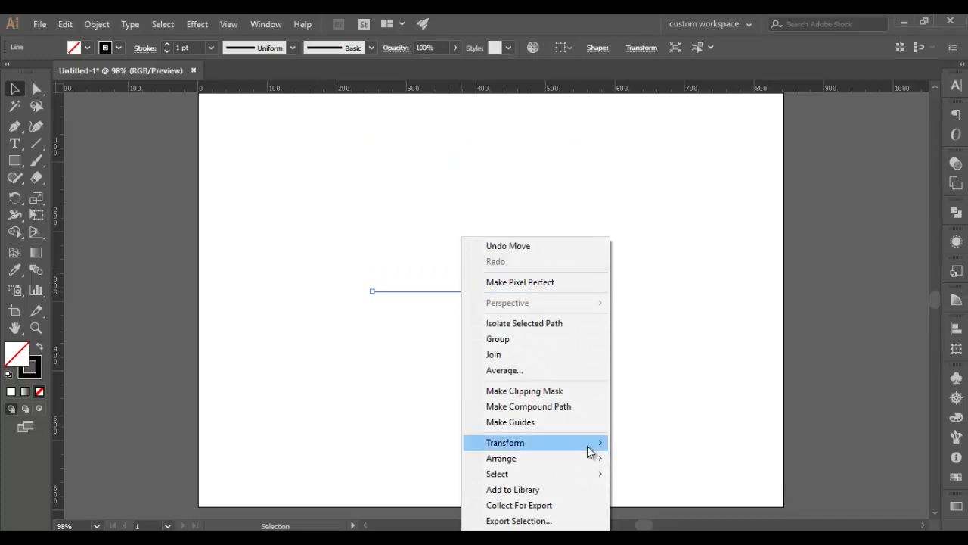
mouse_move(588, 450)
click(649, 340)
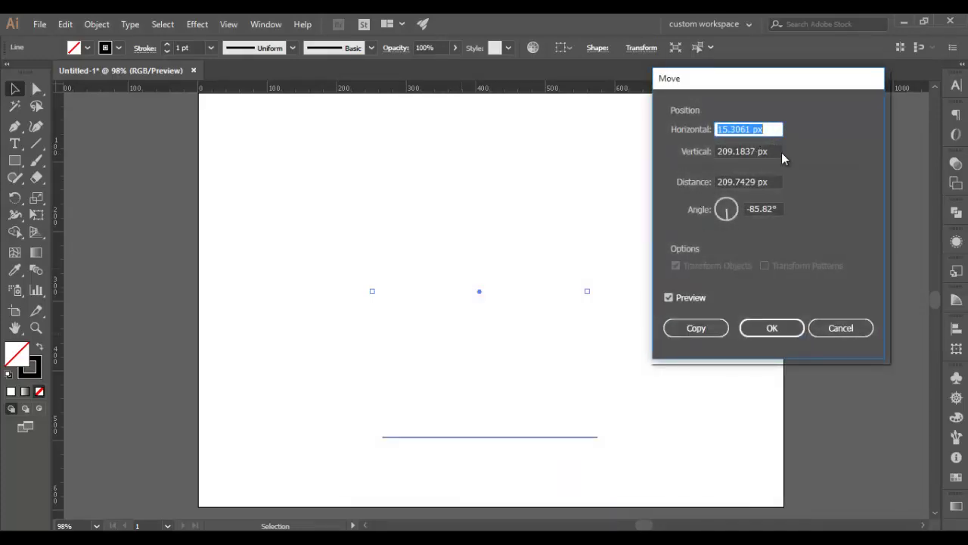
text(0)
key(Tab)
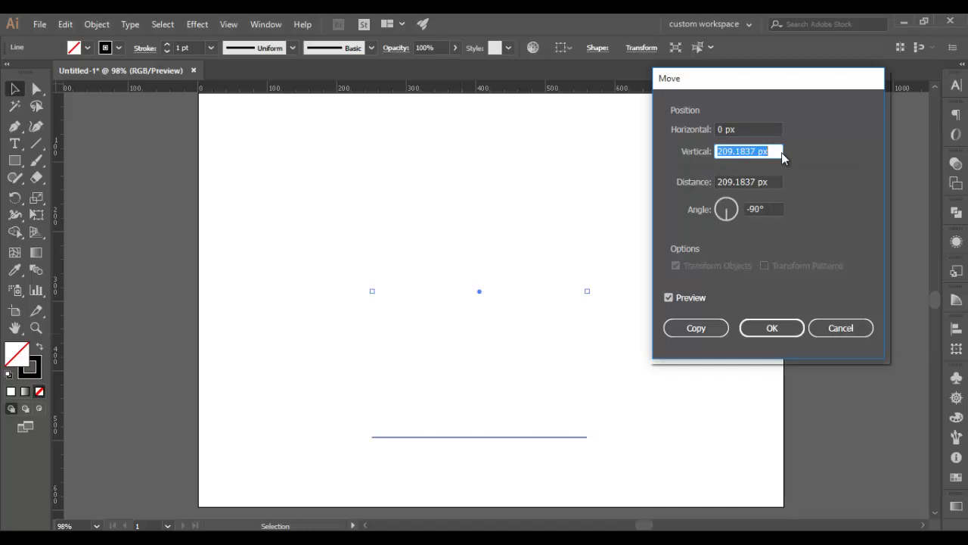
text(-50)
key(Tab)
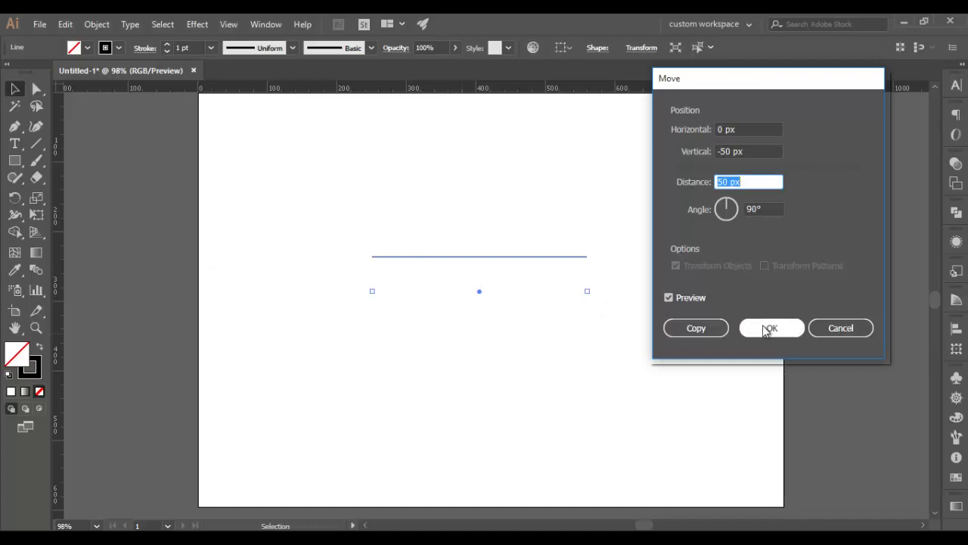
click(696, 328)
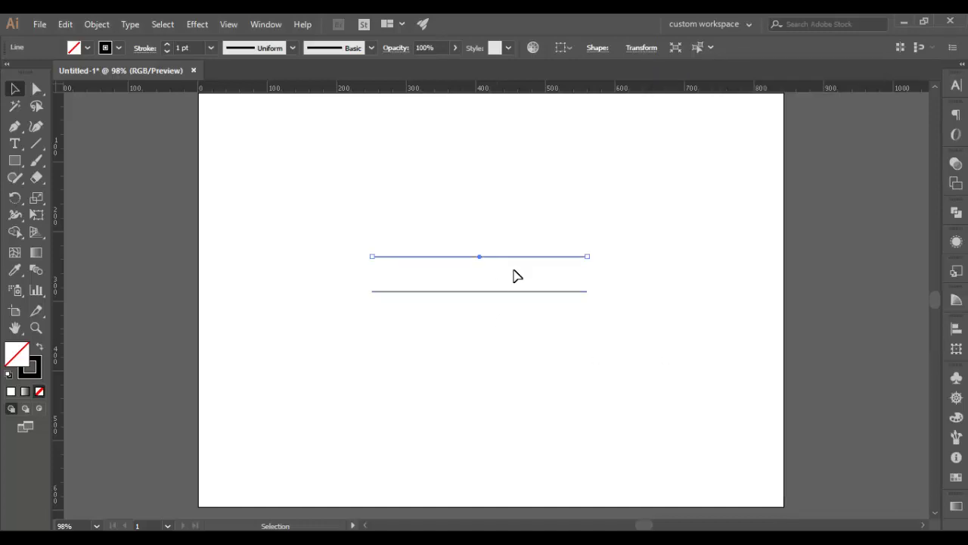
Step: Repeat the upward copy four times to build a stack of six lines
key(ctrl+d)
key(ctrl+d)
key(ctrl+d)
key(ctrl+d)
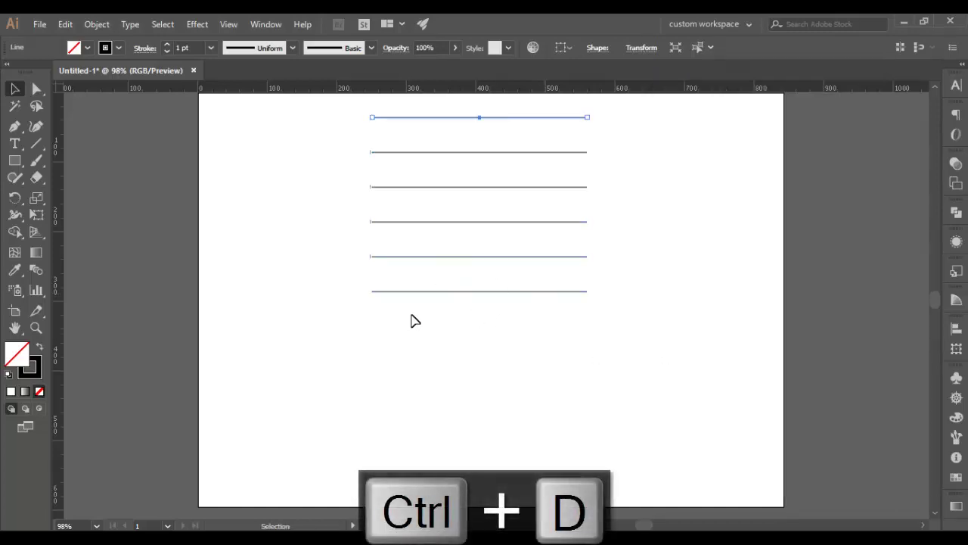
Step: Delete the five copied lines and the original line to clear the artboard
drag(318, 106, 637, 267)
key(Delete)
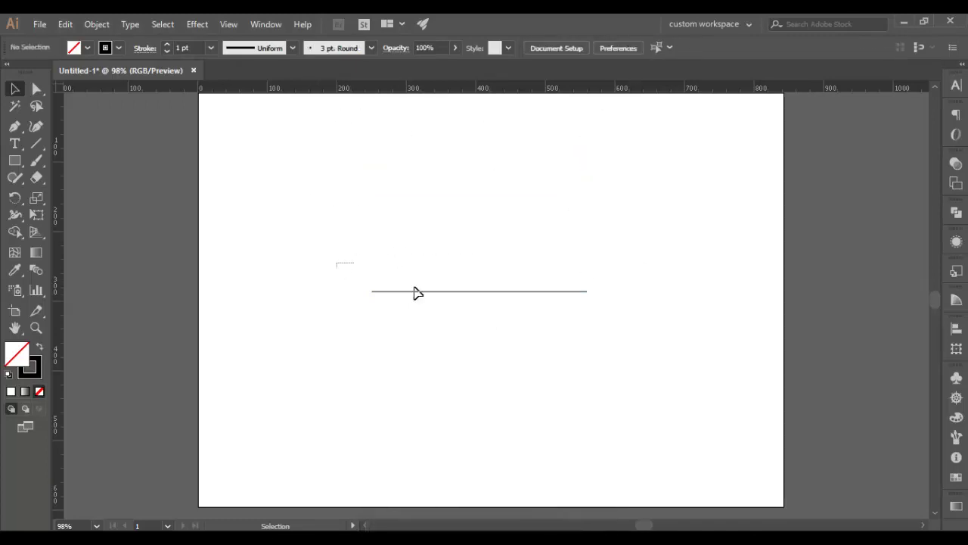
click(417, 292)
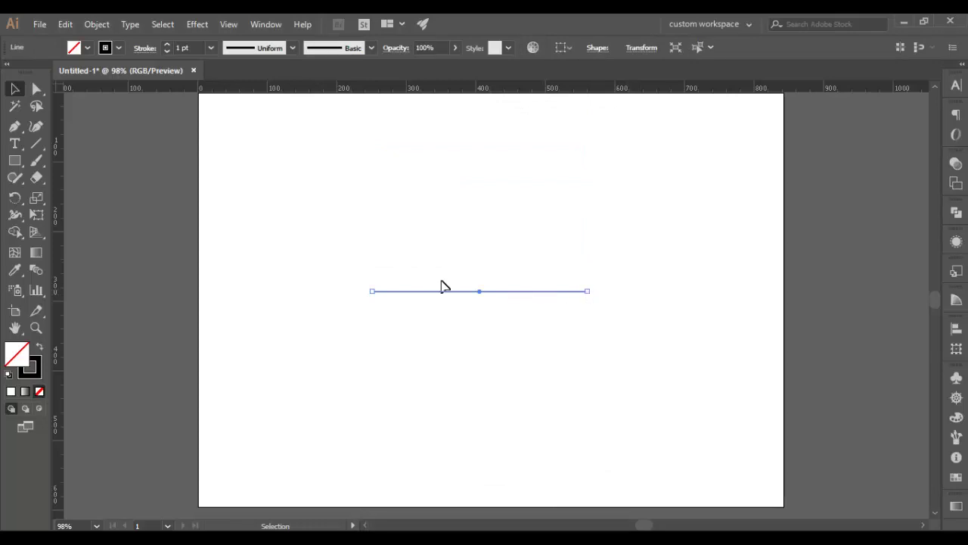
key(Delete)
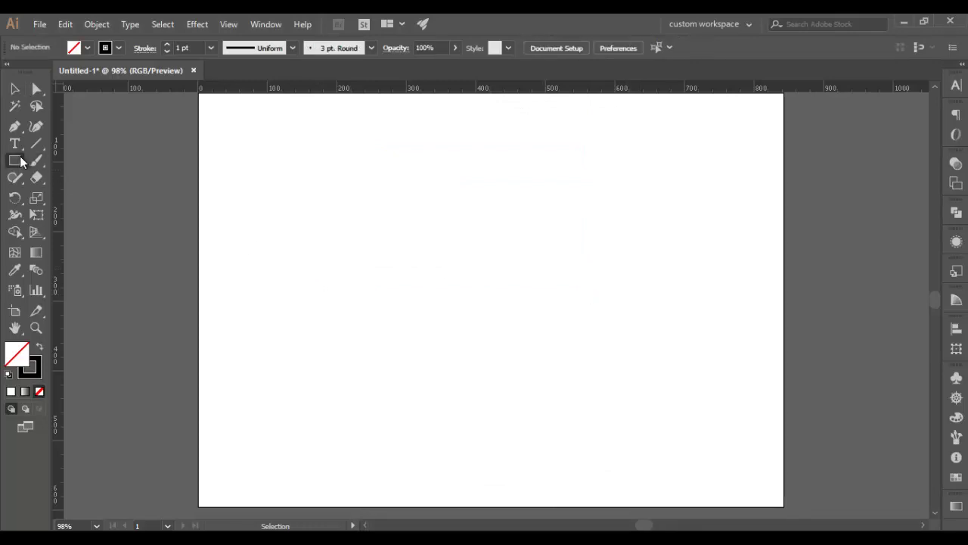
Step: Draw a tall, narrow rectangle near the left edge of the artboard and deselect it
click(15, 161)
mouse_move(252, 175)
mouse_down()
mouse_move(301, 318)
mouse_move(297, 296)
mouse_up()
click(14, 88)
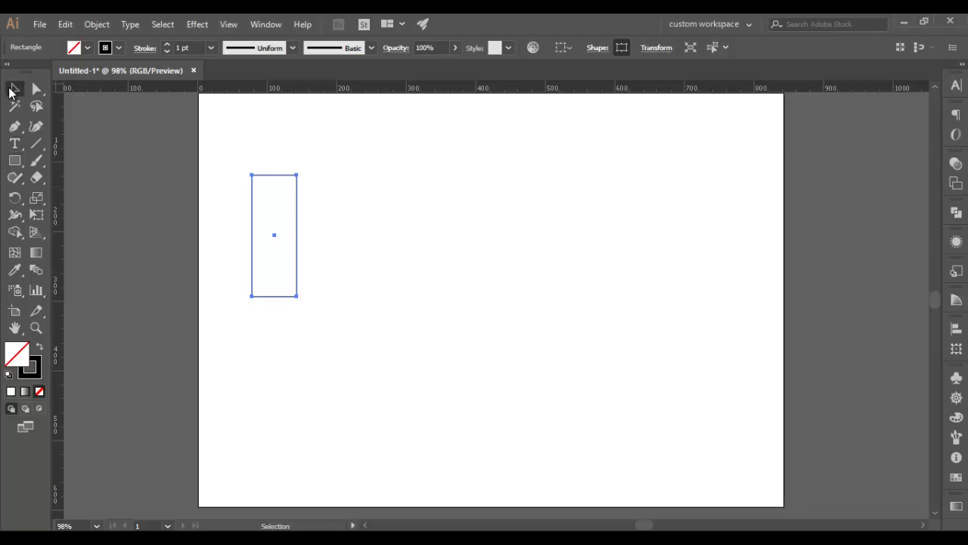
click(450, 296)
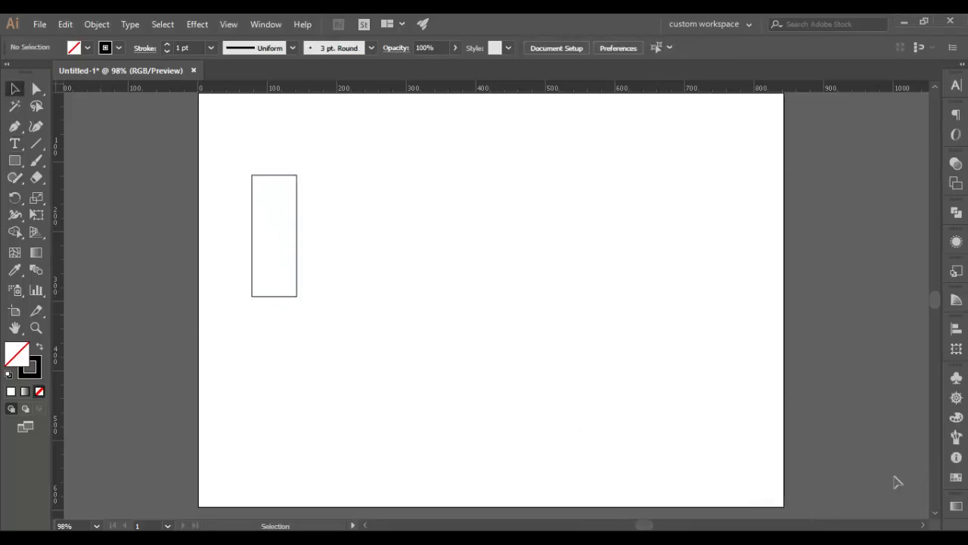
Step: Narrow the rectangle to about half its width from its right side, keeping its height
drag(91, 136, 333, 339)
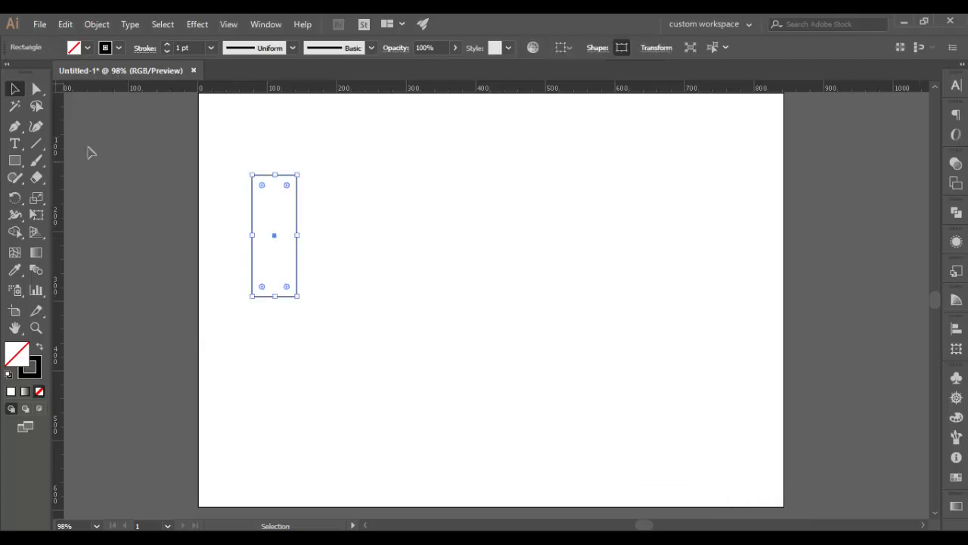
drag(297, 236, 277, 235)
drag(220, 152, 306, 311)
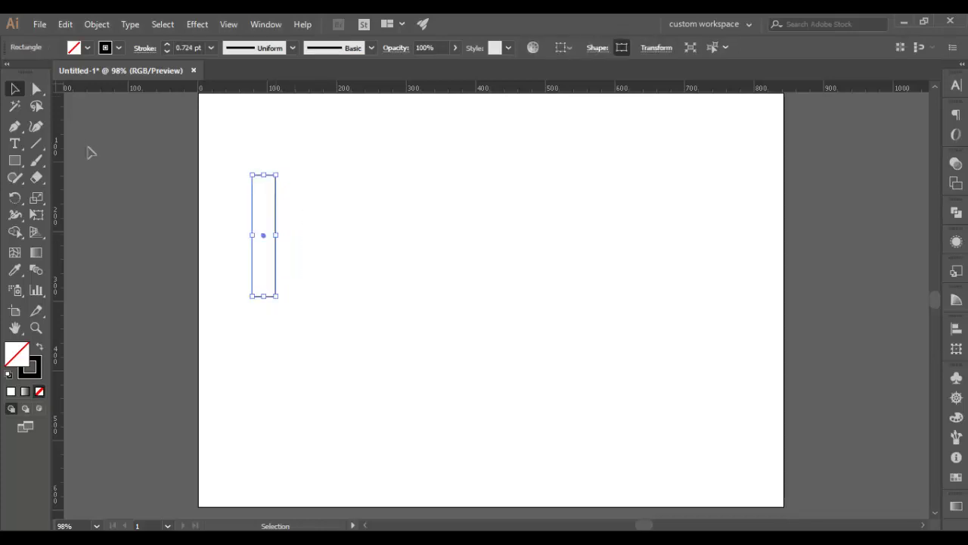
Step: Open the rectangle's Move settings and set the offset to 30 px horizontal and 0 px vertical
right_click(266, 203)
mouse_move(341, 411)
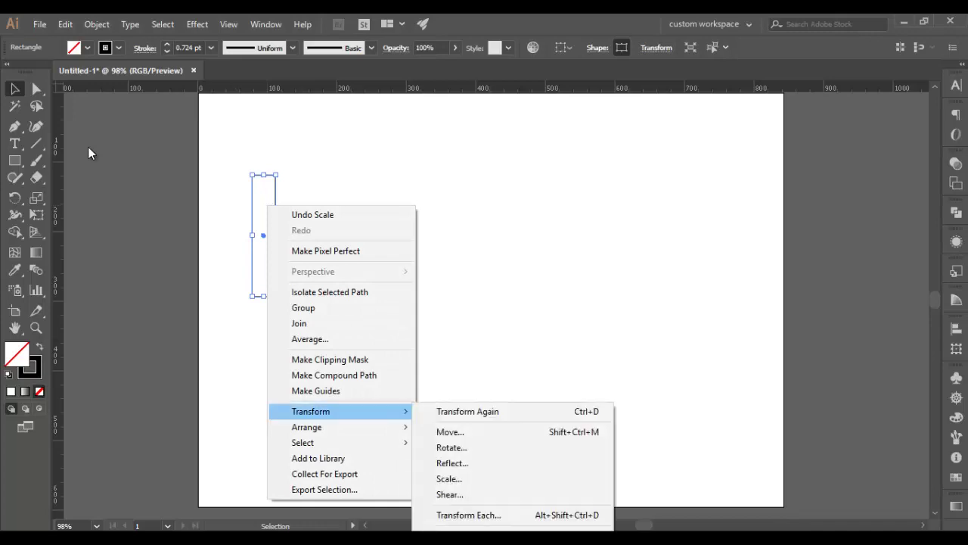
click(454, 430)
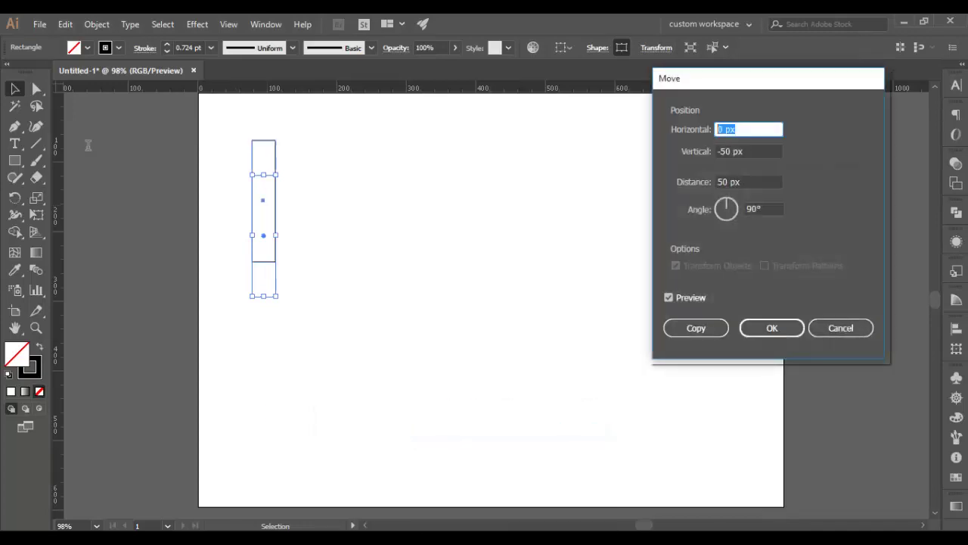
text(1)
text(30)
key(Tab)
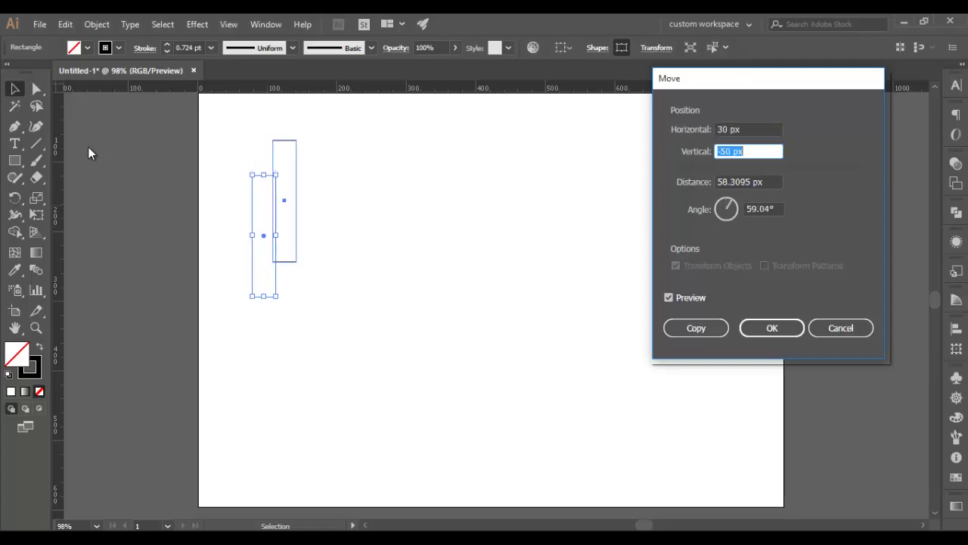
text(0)
key(Tab)
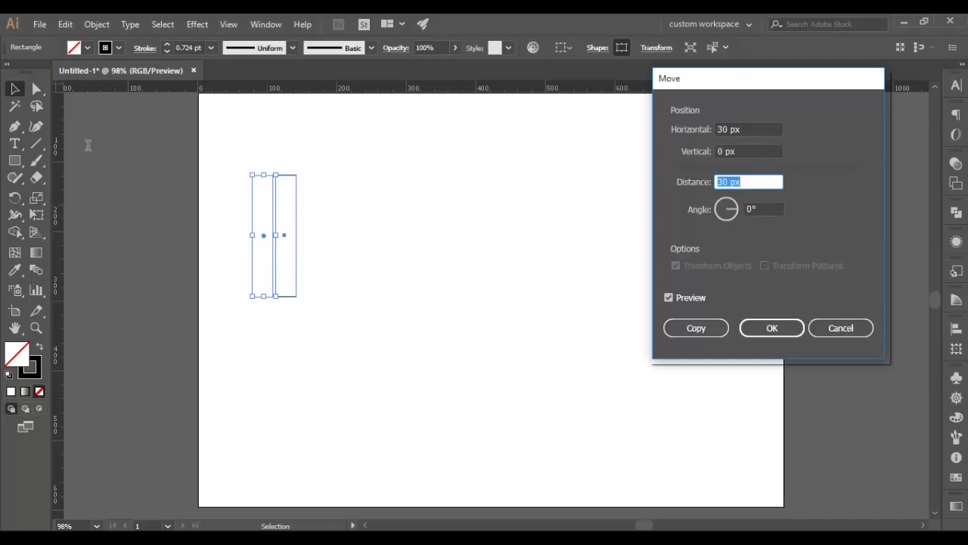
Step: Change the horizontal offset to 50 px and create a copy of the rectangle
key(shift+Tab)
key(shift+Tab)
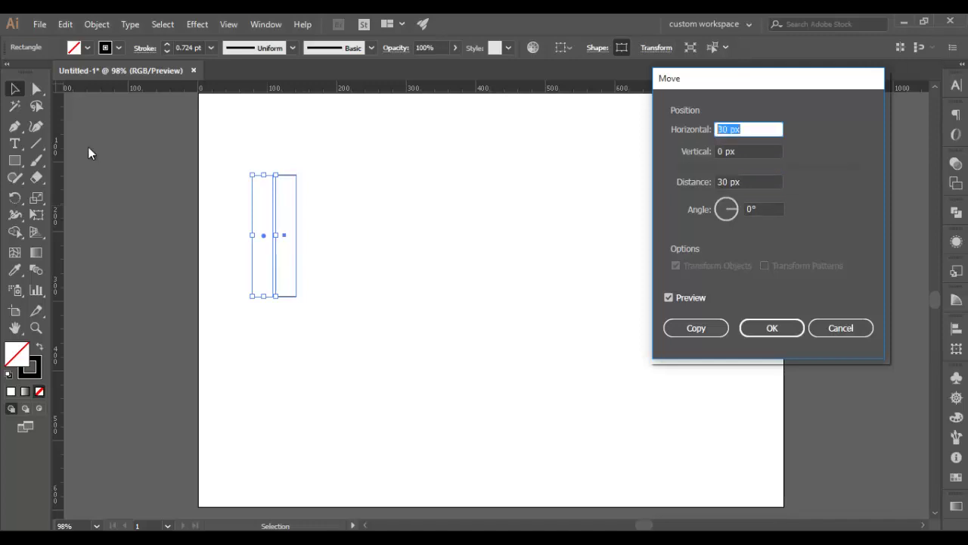
text(50)
key(Tab)
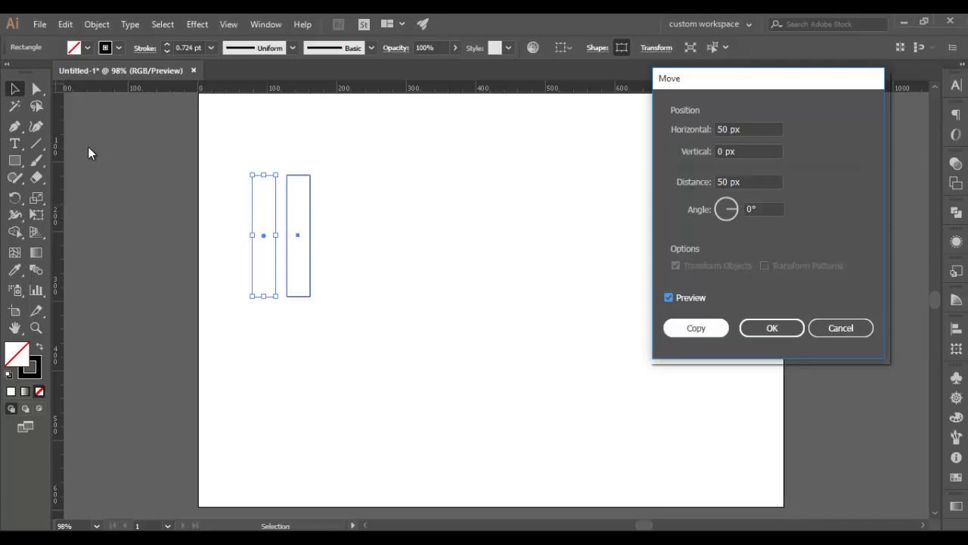
key(Return)
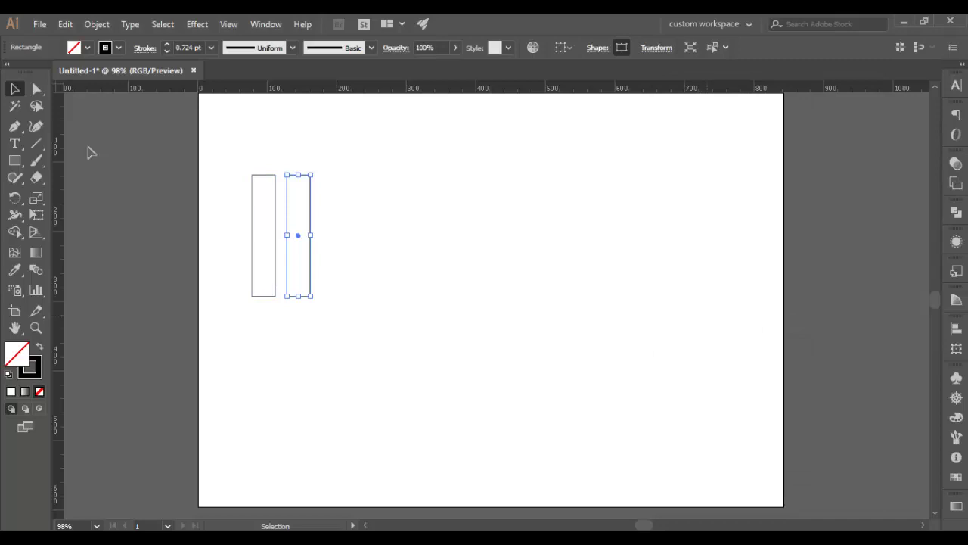
Step: Repeat the copy ten times to form a row of twelve evenly spaced rectangles, and select the whole row
key(ctrl+d)
key(ctrl+d)
key(ctrl+d)
key(ctrl+d)
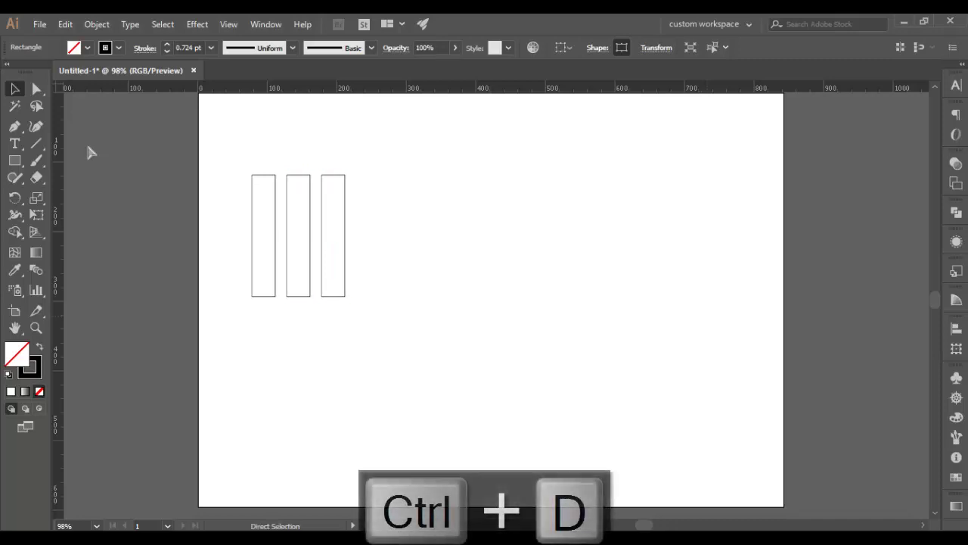
key(ctrl+d)
key(ctrl+d)
key(ctrl+d)
key(ctrl+d)
key(ctrl+d)
key(ctrl+d)
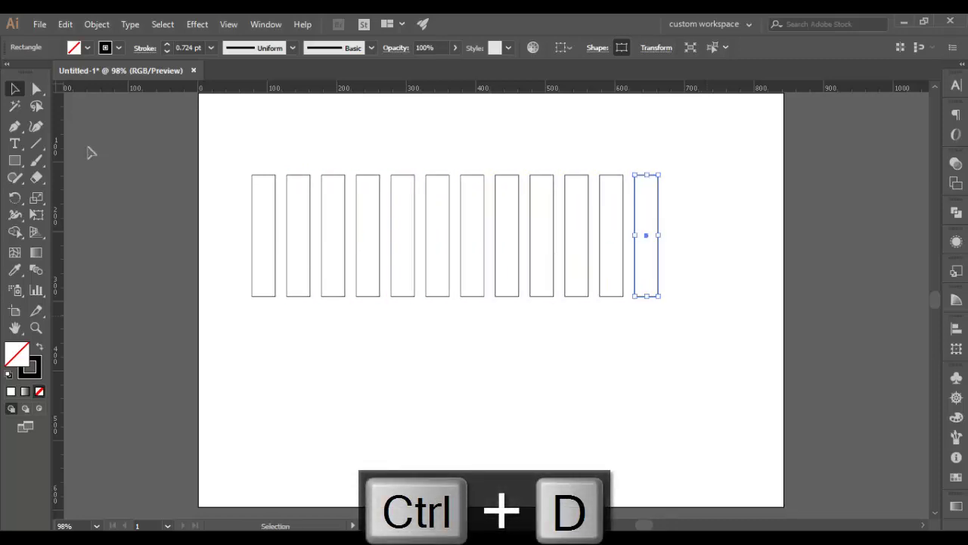
click(88, 149)
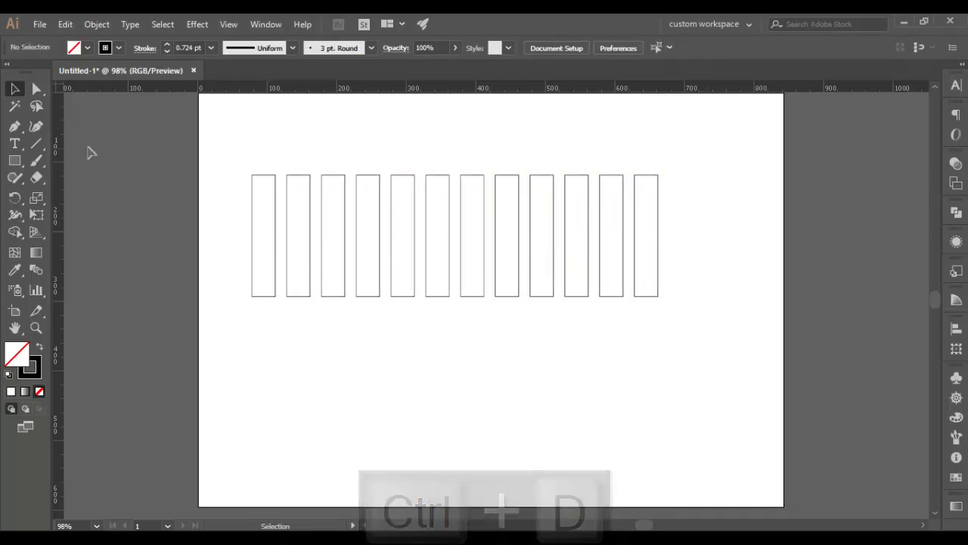
drag(88, 148, 728, 310)
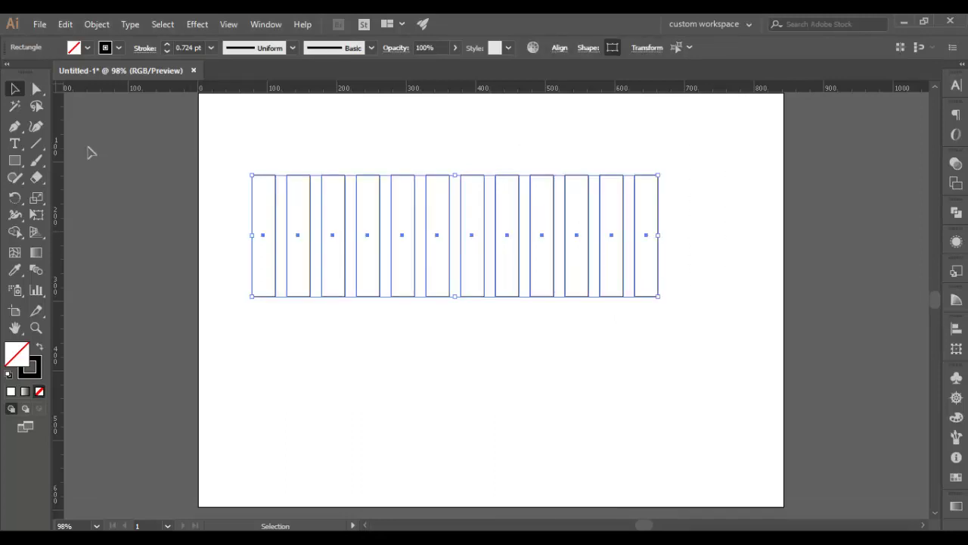
Step: Delete all the rectangles in the row except the first one
click(88, 152)
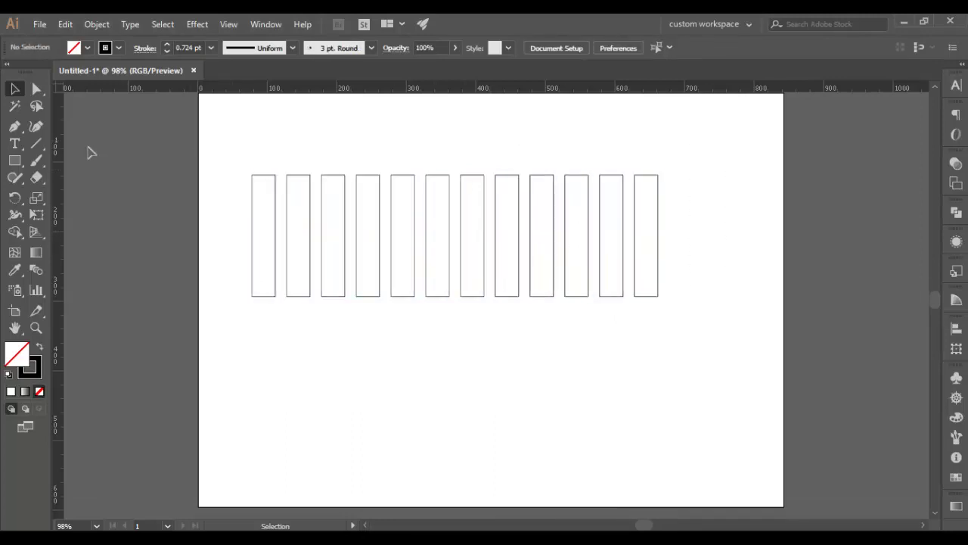
scroll(88, 152, left, 3)
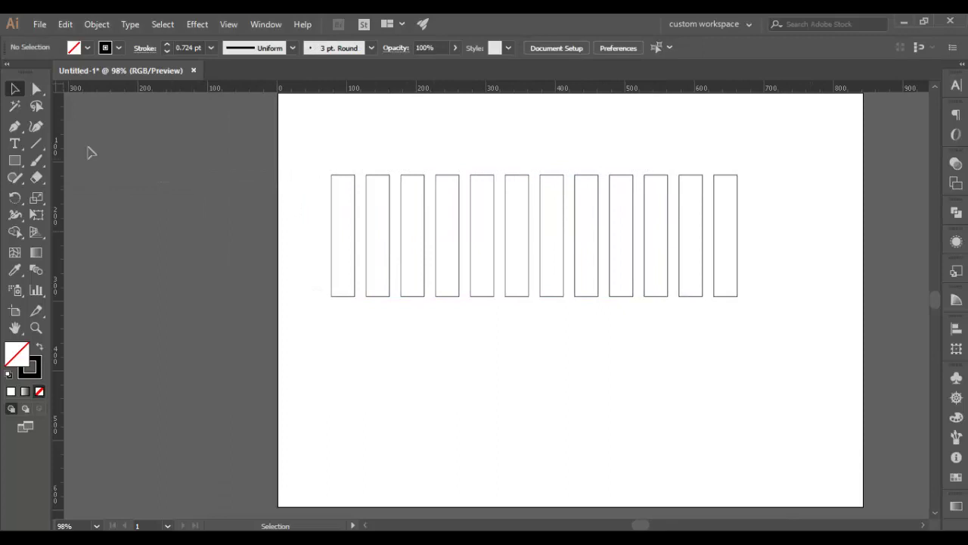
drag(362, 158, 837, 329)
key(Delete)
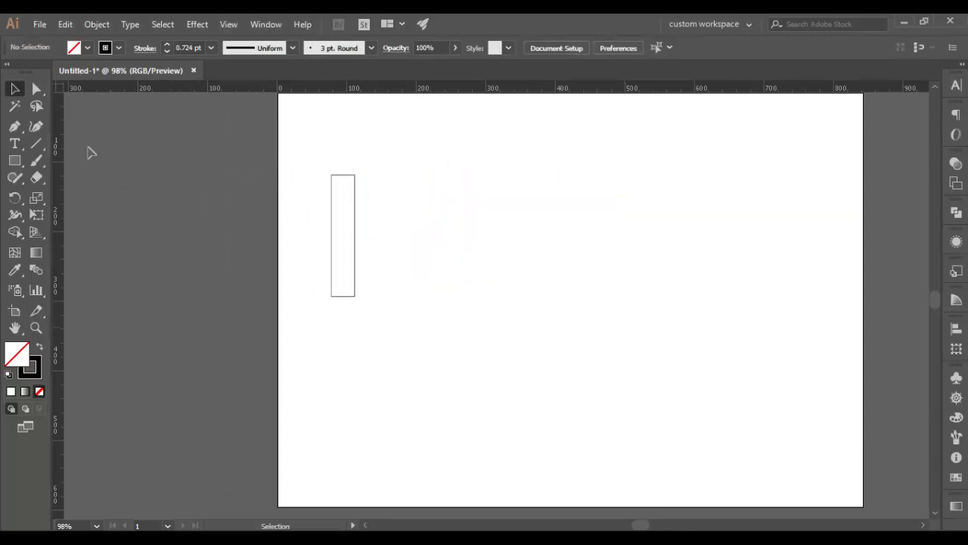
Step: Move the remaining rectangle freehand about 360 px to the right and about 11 px down
key(ctrl+a)
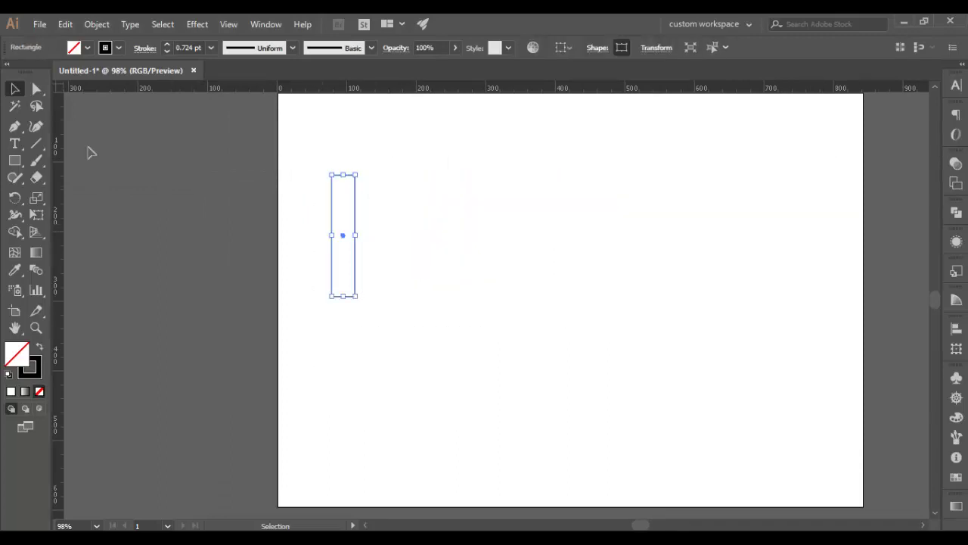
key(Return)
drag(377, 222, 605, 228)
Step: Create a copy of the rectangle with Move, offset -50 px horizontally and 0 px vertically
right_click(605, 228)
mouse_move(649, 434)
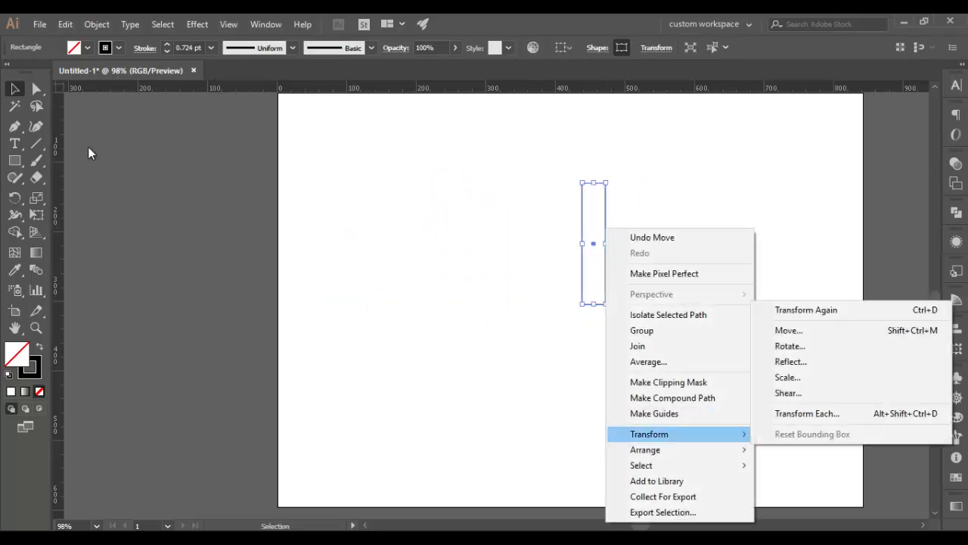
click(765, 331)
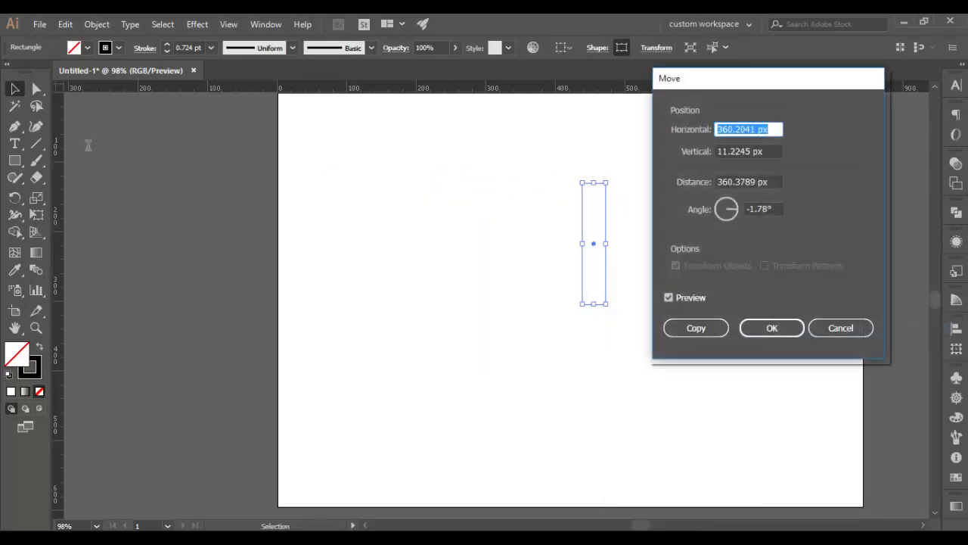
text(-50)
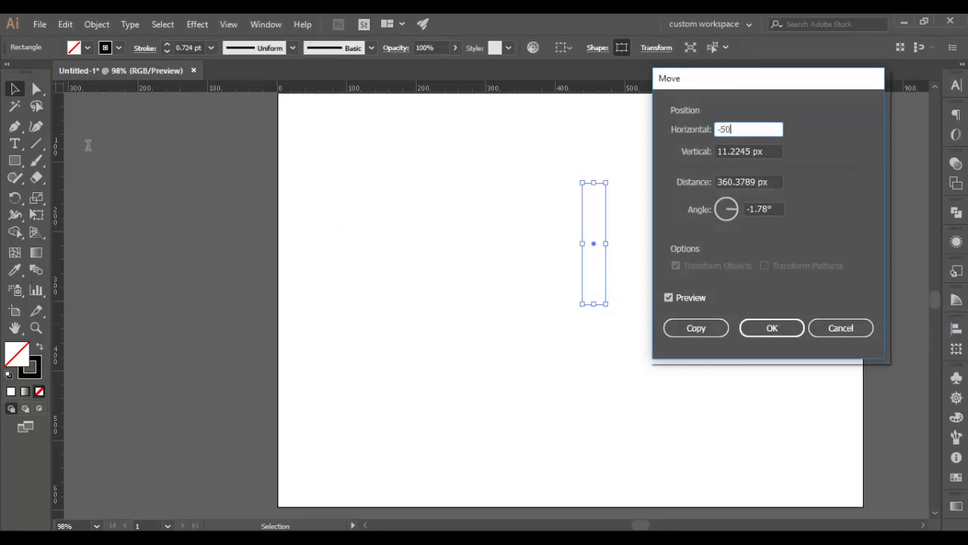
key(Tab)
text(0)
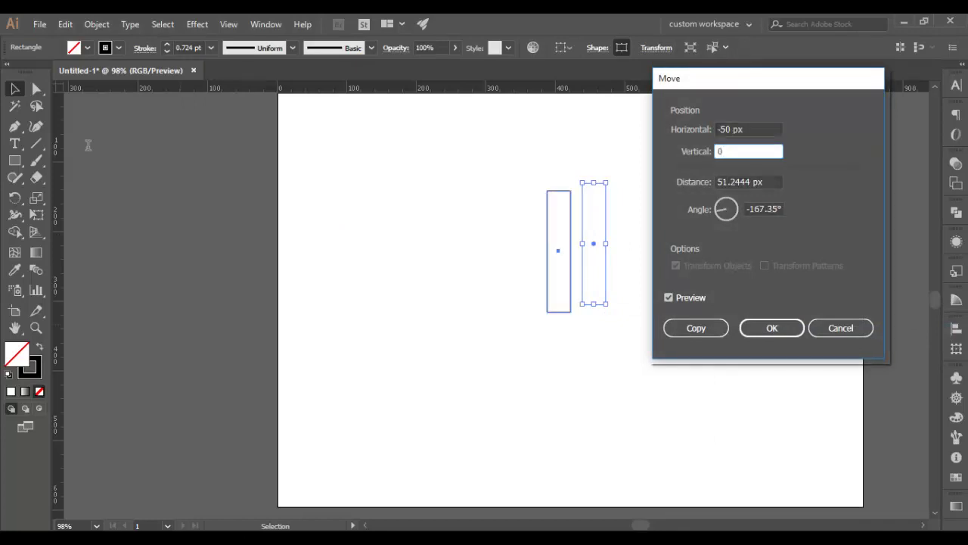
key(Tab)
key(alt+Return)
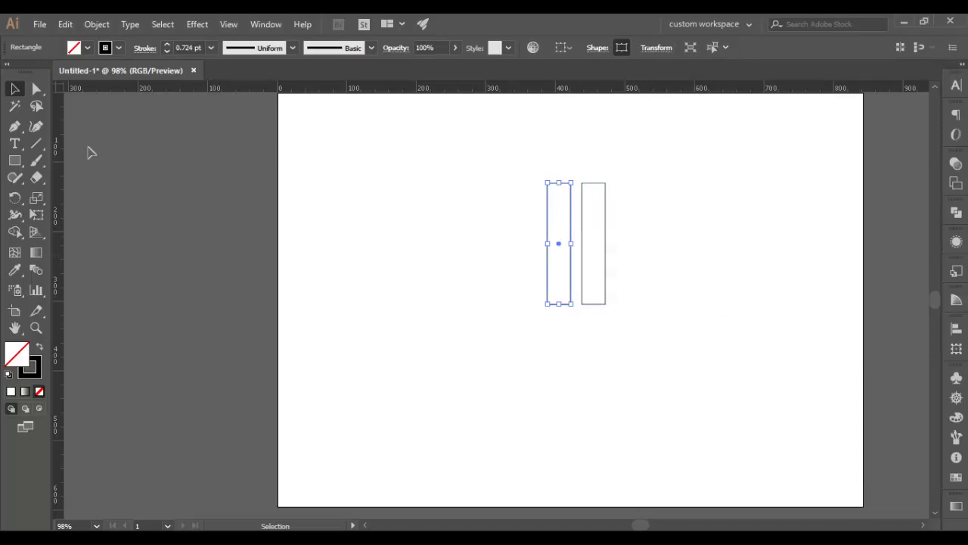
Step: Repeat the leftward copy five times with Transform Again to extend the row of rectangles
key(ctrl+d)
key(ctrl+d)
key(ctrl+d)
key(ctrl+d)
key(ctrl+d)
Step: Undo all the leftward rectangle copies and clear the remaining rectangle from the artboard
key(ctrl+z)
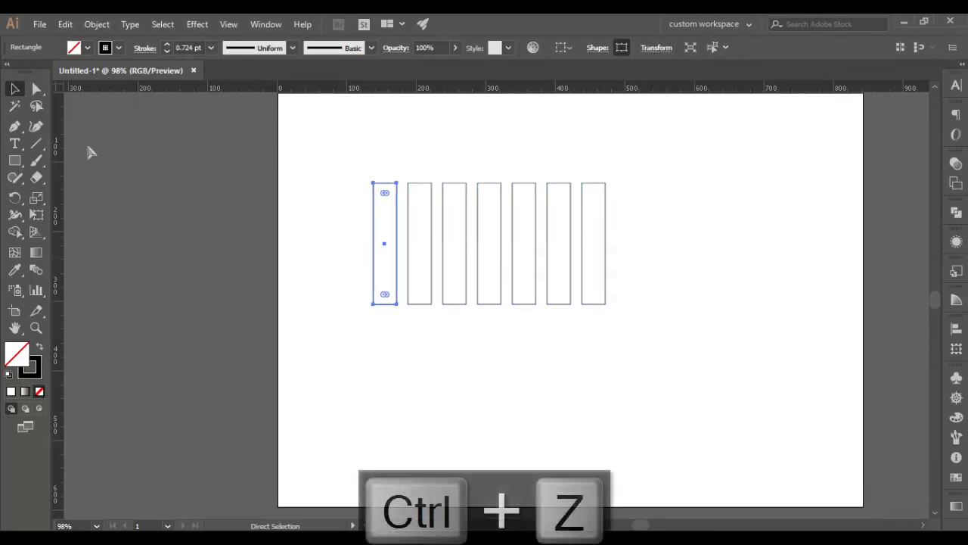
key(ctrl+z)
key(ctrl+z)
key(ctrl+z)
key(ctrl+z)
key(ctrl+z)
key(ctrl+z)
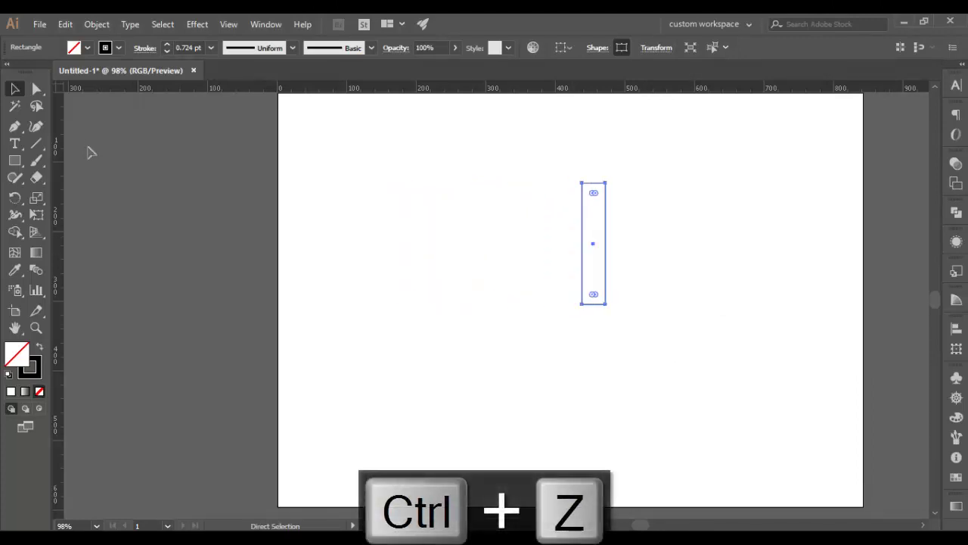
key(ctrl+z)
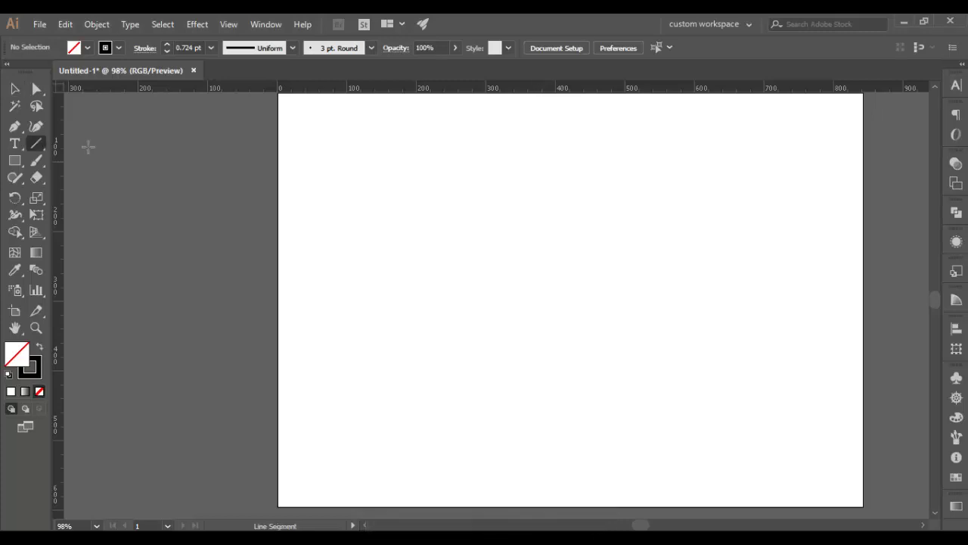
Step: Draw a horizontal line about 300 px long in the upper part of the artboard and set its stroke to 3 pt
mouse_move(348, 194)
mouse_down()
mouse_move(491, 200)
mouse_move(583, 190)
mouse_move(558, 194)
mouse_up()
key(v)
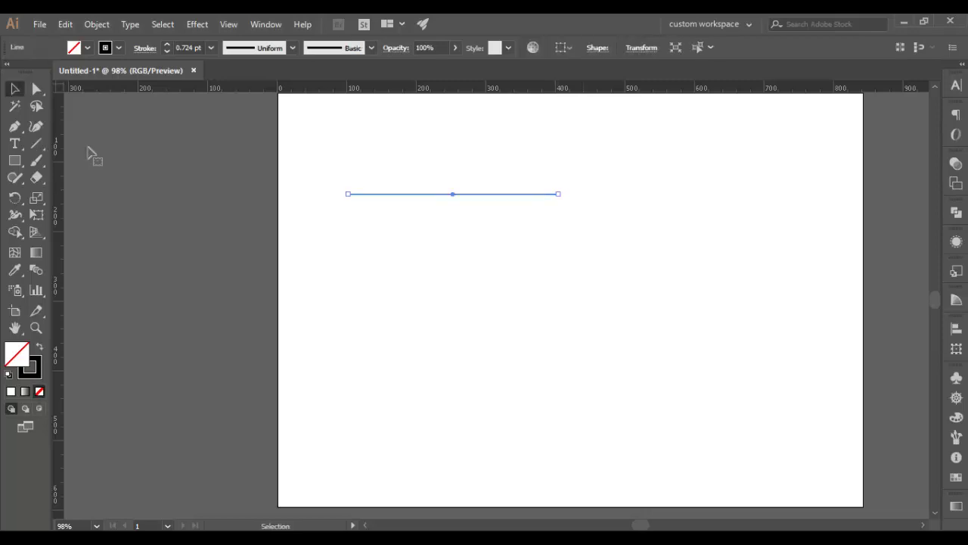
right_click(388, 194)
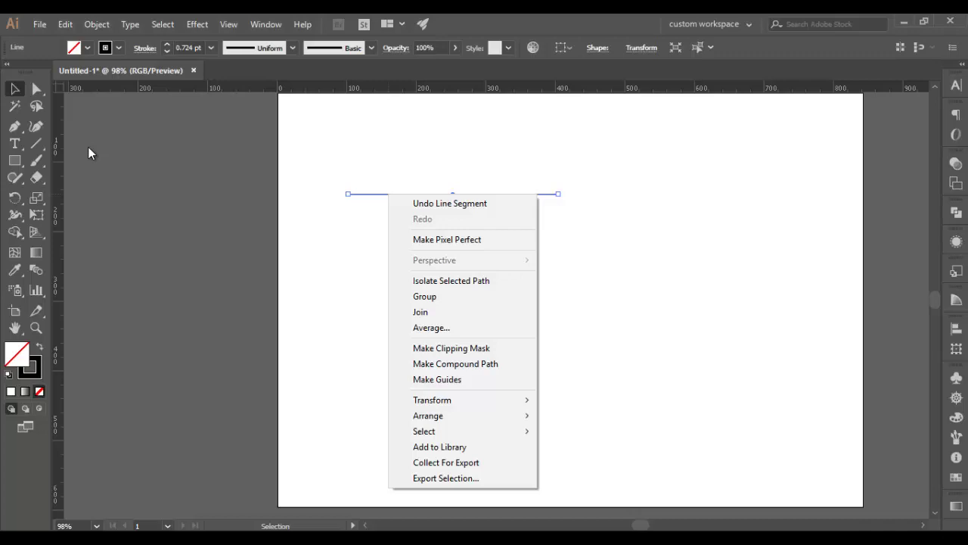
click(211, 47)
click(227, 140)
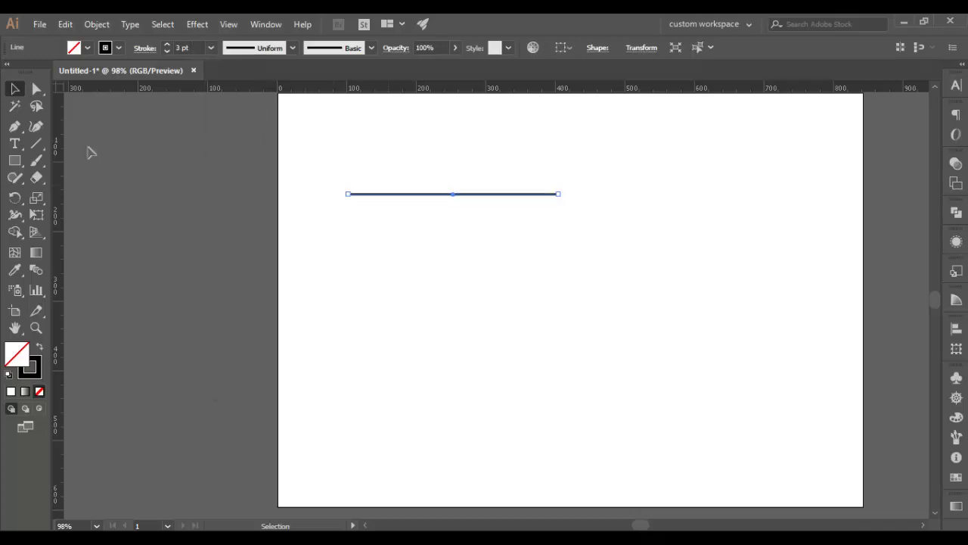
Step: Create a copy of the line with Move, offset 50 px horizontally and 50 px vertically
right_click(370, 195)
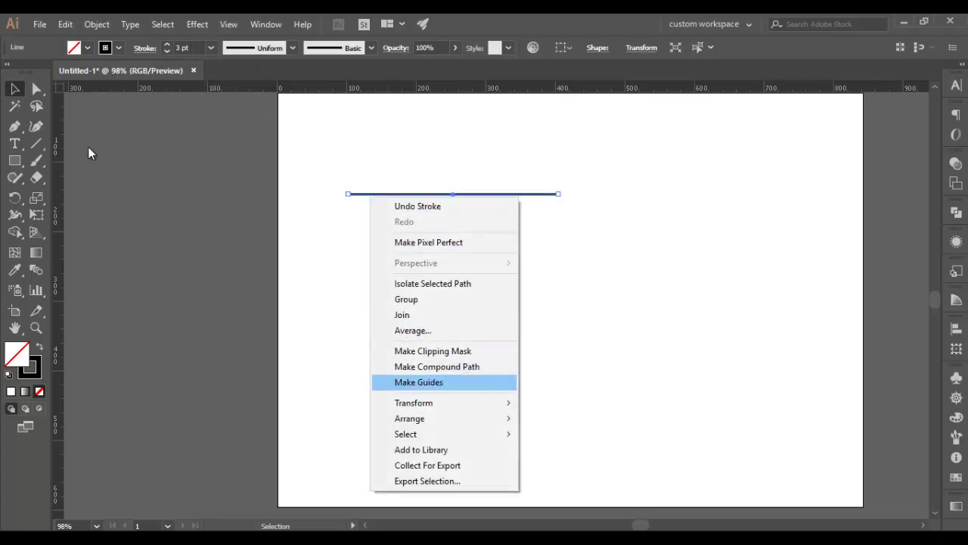
mouse_move(414, 403)
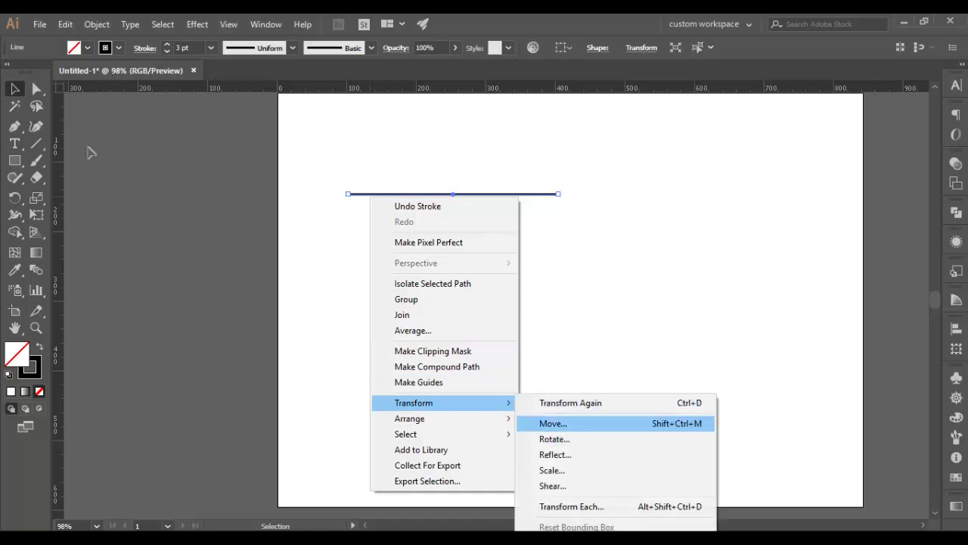
click(557, 421)
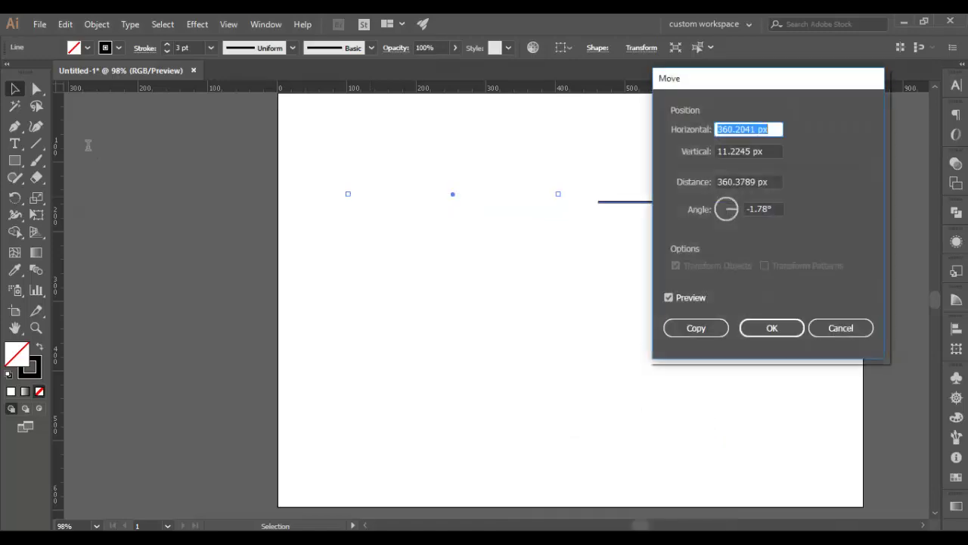
text(50)
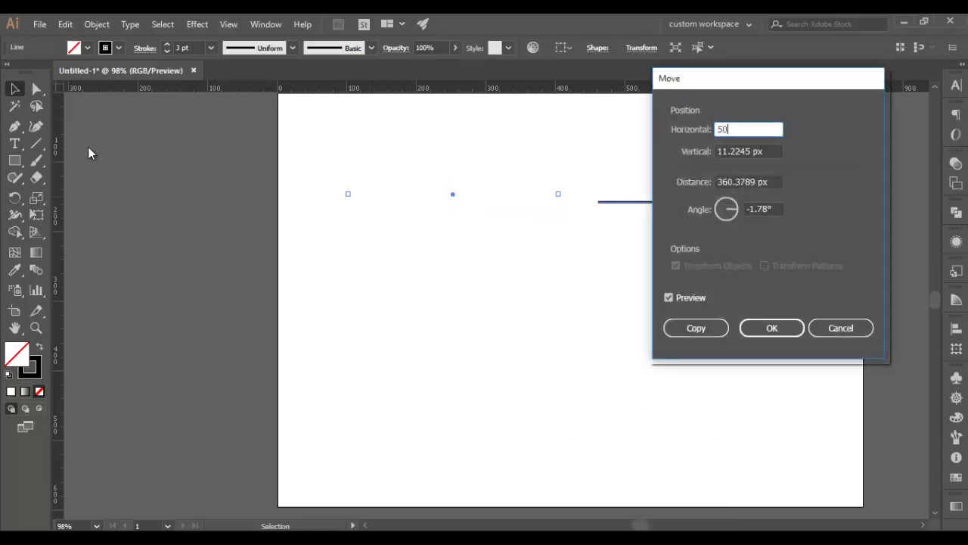
key(Tab)
text(50)
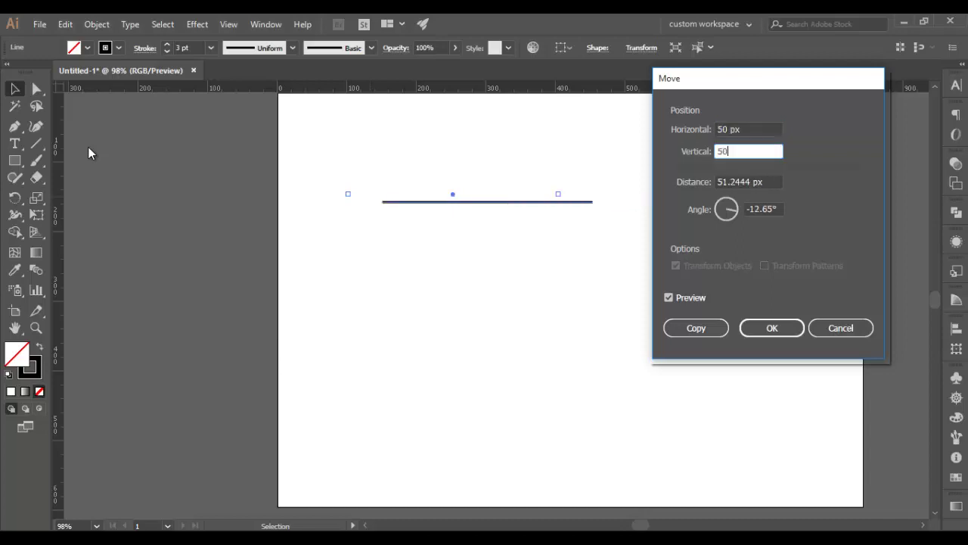
key(Tab)
key(Tab)
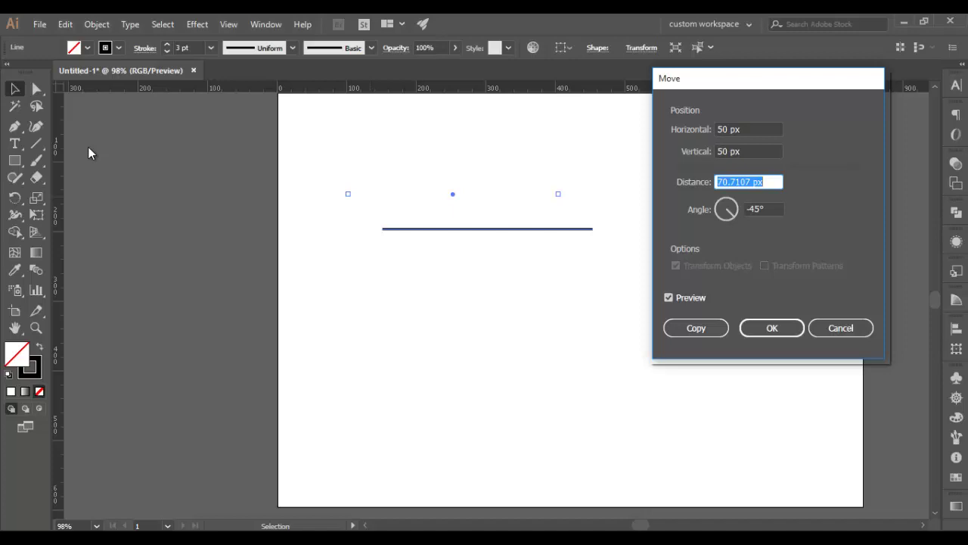
key(alt+c)
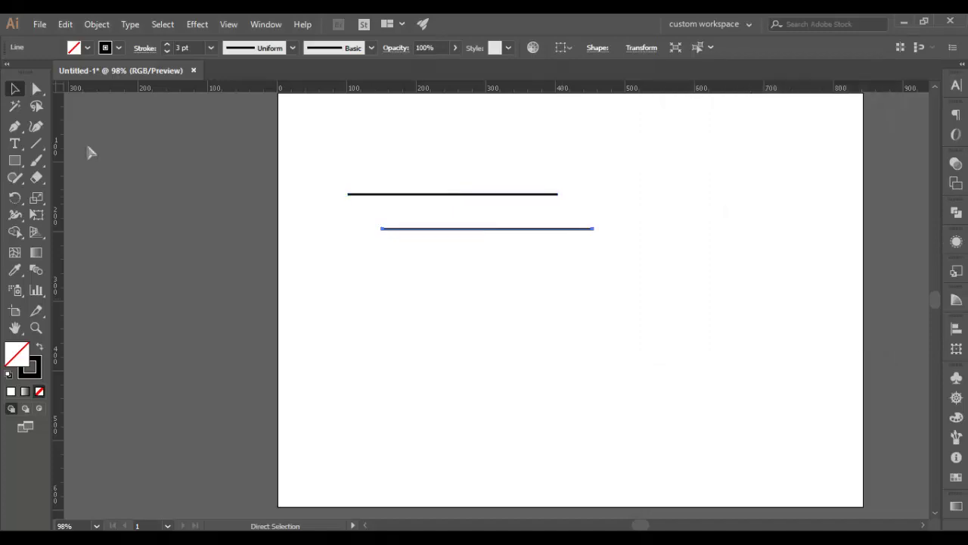
Step: Repeat the diagonal line copy four times with Transform Again and select all six lines
key(ctrl+d)
key(ctrl+d)
key(ctrl+d)
key(ctrl+d)
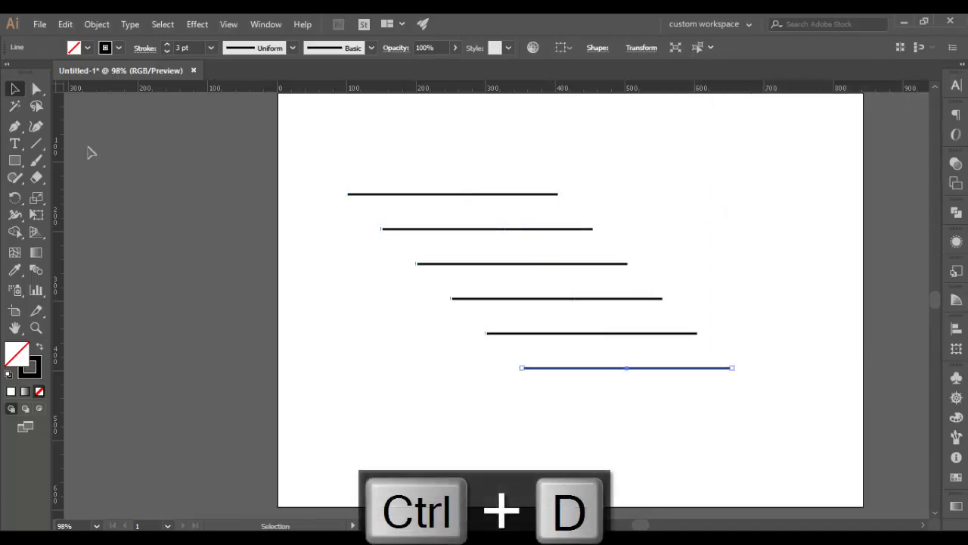
drag(328, 165, 761, 416)
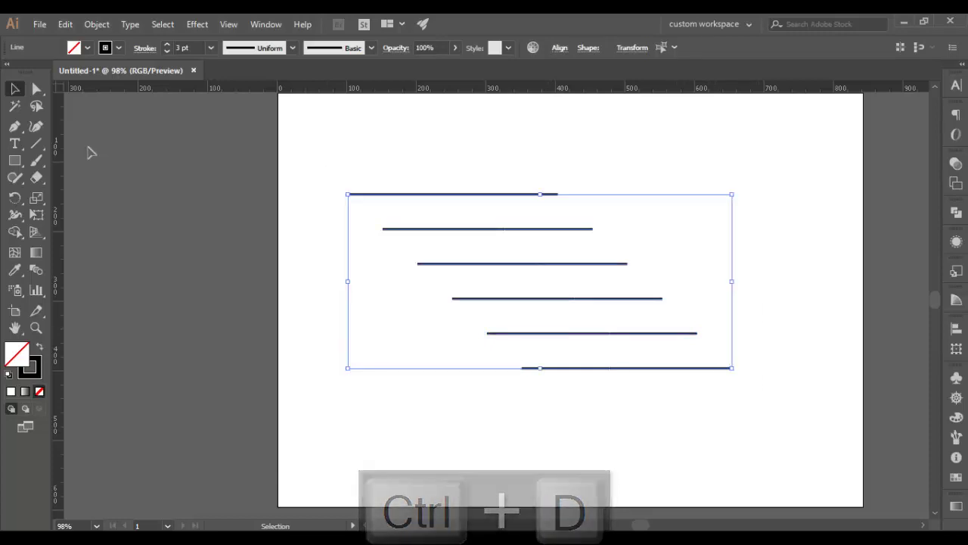
Step: Undo the diagonal line copies back to the single original line
key(ctrl+z)
key(ctrl+z)
key(ctrl+z)
key(ctrl+z)
key(ctrl+z)
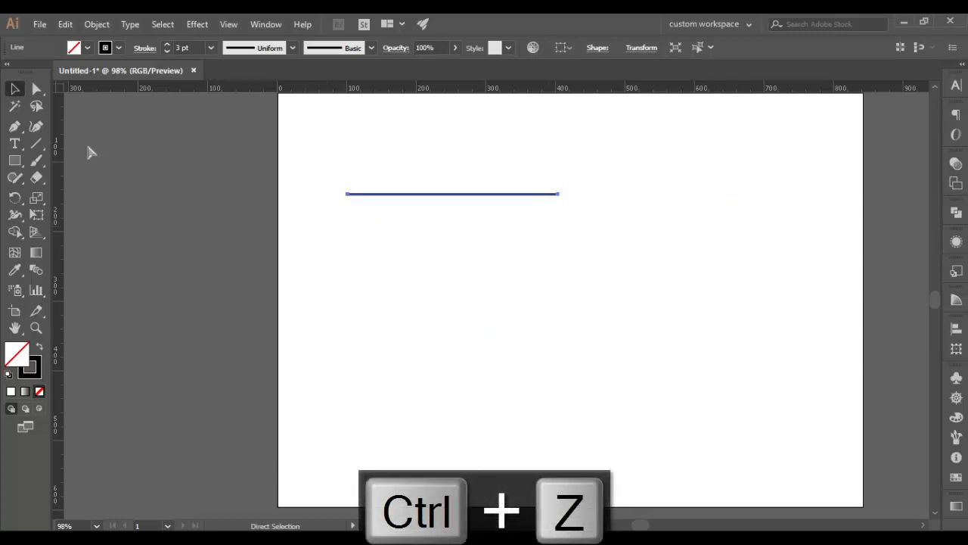
Step: Create a copy of the line with Move, offset 10 px horizontally and 10 px vertically
key(Menu)
key(t)
key(Down)
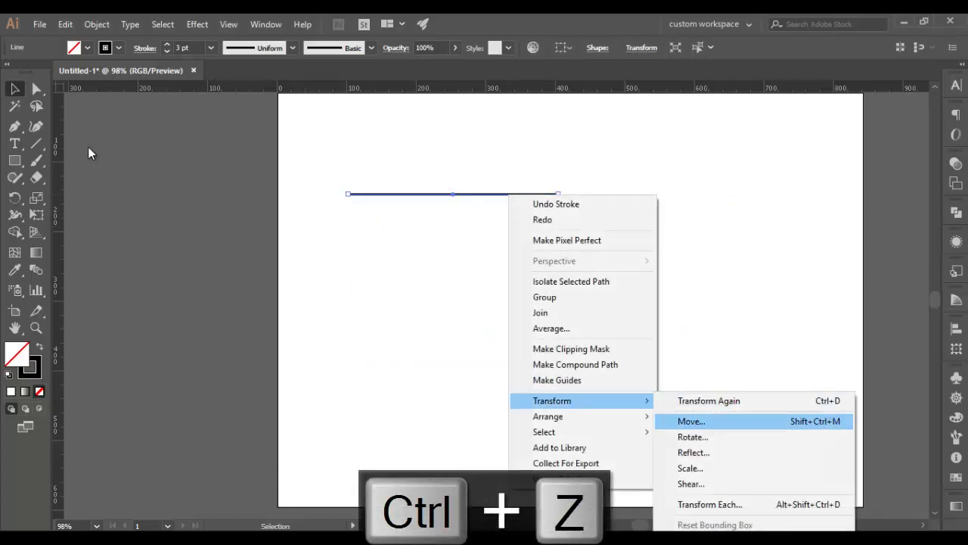
key(Return)
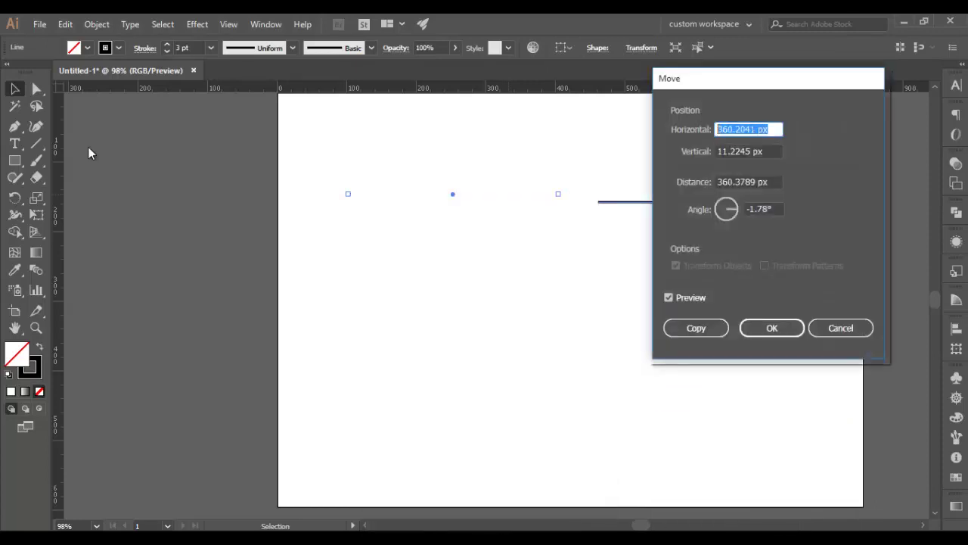
text(10)
key(Tab)
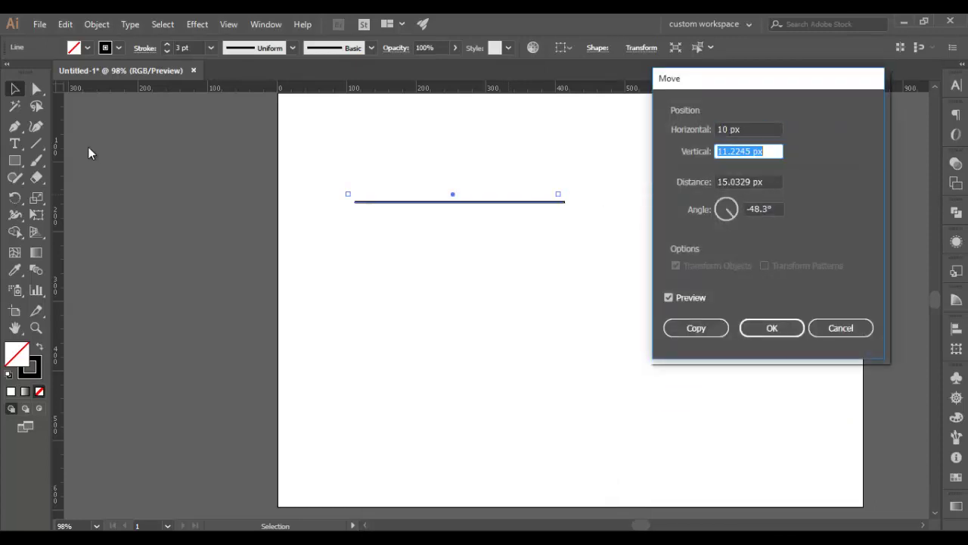
text(1)
key(alt+c)
Step: Repeat the 10 px diagonal copy seven times with Transform Again to form a slanted stack of nine lines
key(ctrl+d)
key(ctrl+d)
key(ctrl+d)
key(ctrl+d)
key(ctrl+d)
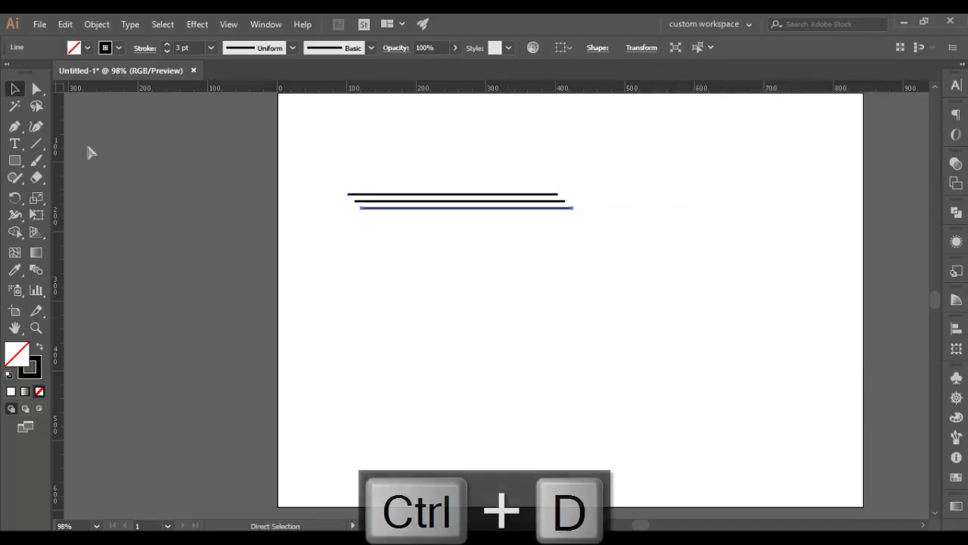
key(ctrl+d)
key(ctrl+d)
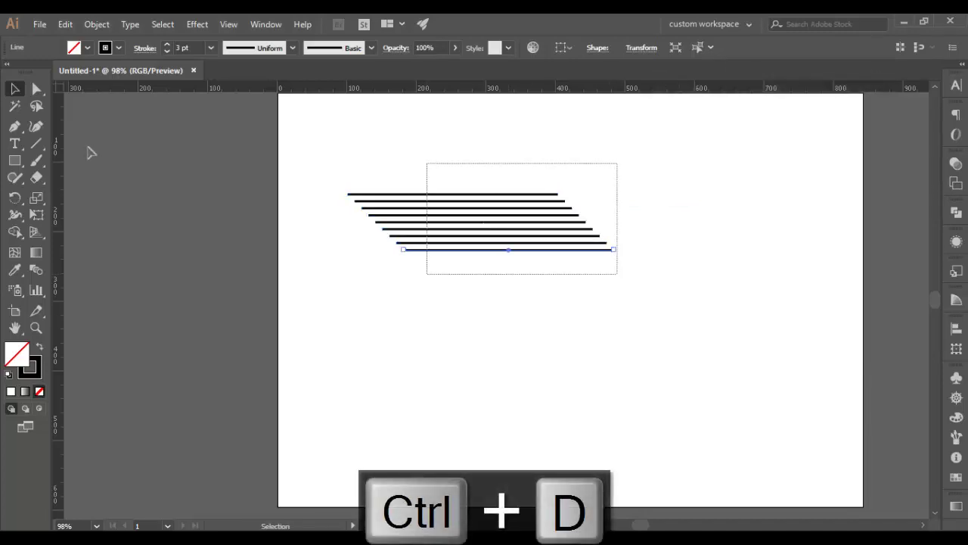
Step: Select all nine lines, move them about 140 px to the right, and deselect them
key(ctrl+a)
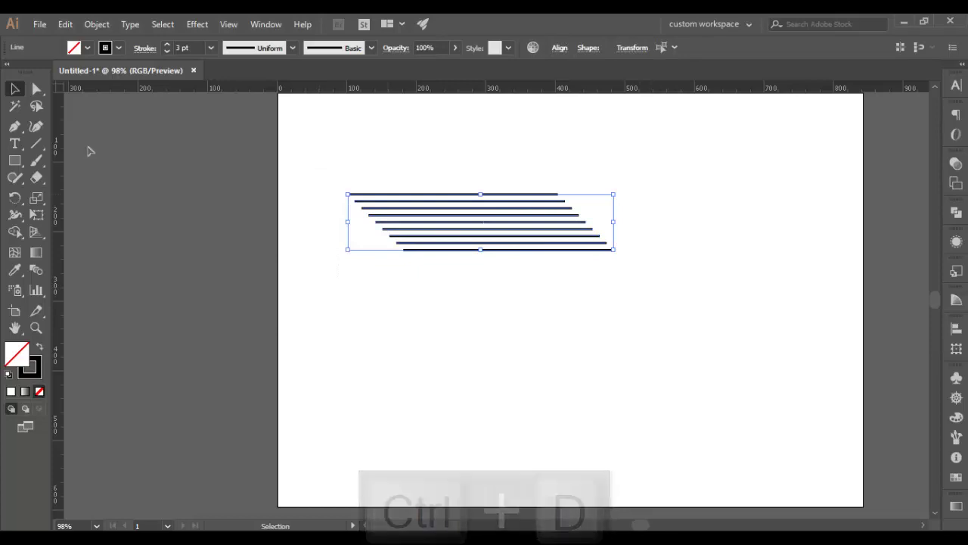
key(Return)
key(Return)
key(ctrl+shift+a)
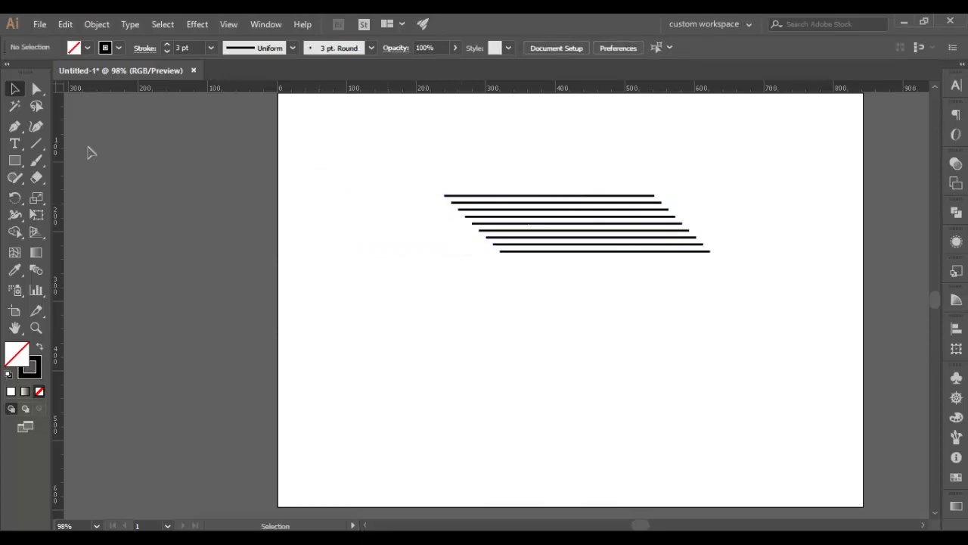
Step: Delete every line in the stack except the top one, and select that remaining line
key(ctrl+alt+])
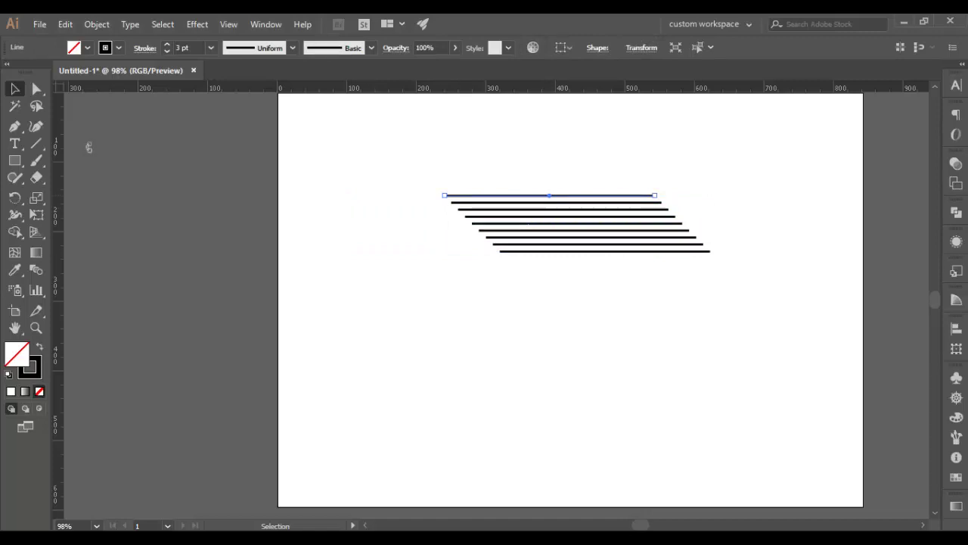
drag(386, 165, 762, 305)
click(763, 306)
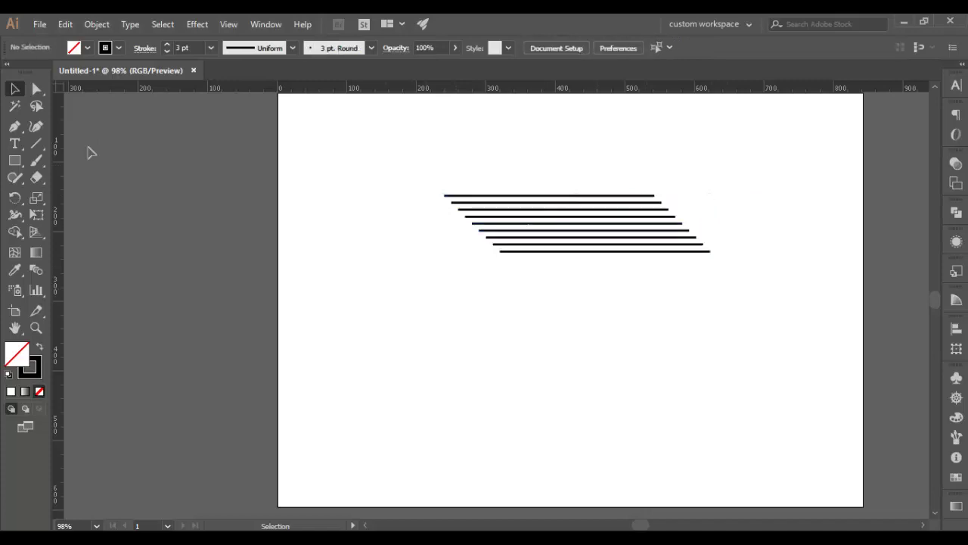
drag(445, 198, 762, 304)
key(Delete)
click(500, 195)
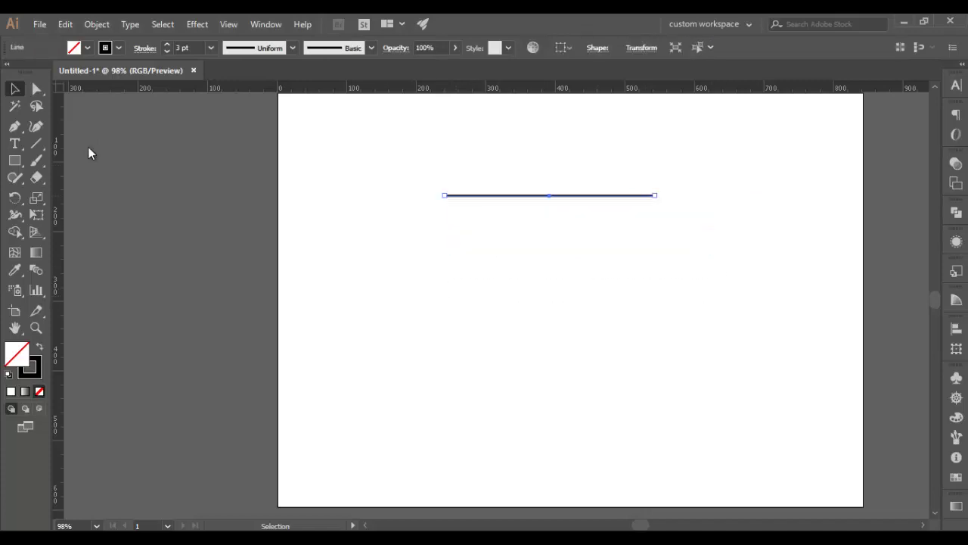
Step: Open Move for the selected line and preview different directions, trying angles such as 305° and 274°
right_click(499, 195)
mouse_move(544, 403)
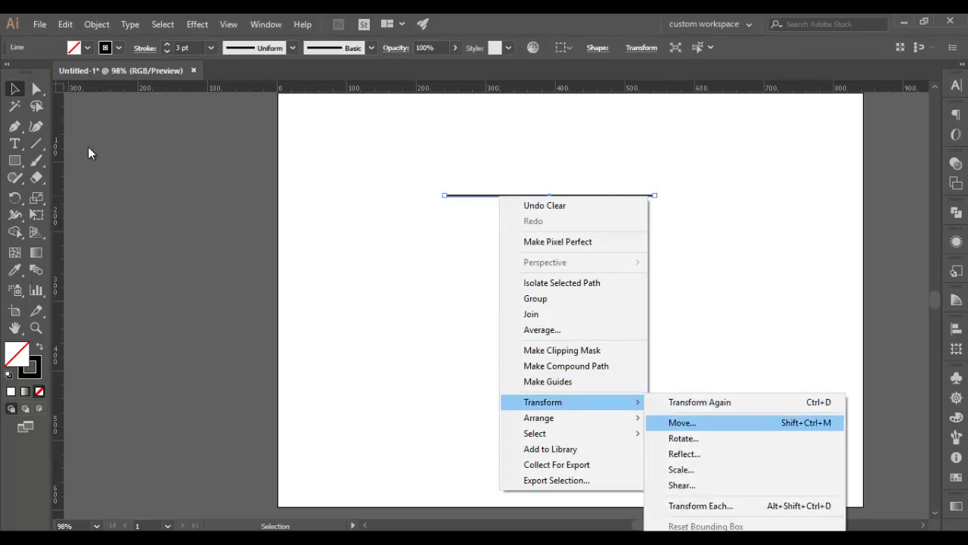
click(682, 422)
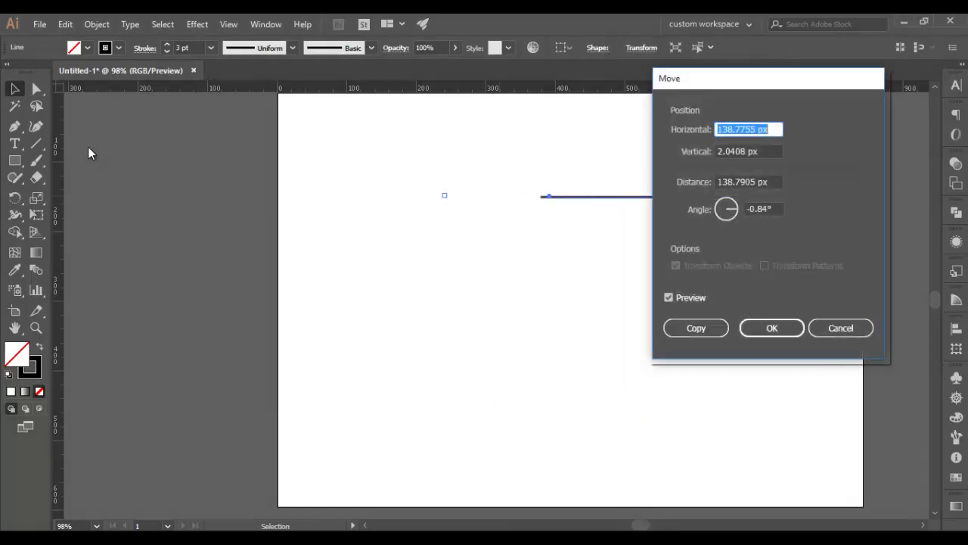
mouse_move(719, 78)
mouse_down()
mouse_move(719, 143)
mouse_move(634, 171)
mouse_move(672, 136)
mouse_up()
drag(724, 187, 662, 188)
key(Tab)
key(Tab)
key(Tab)
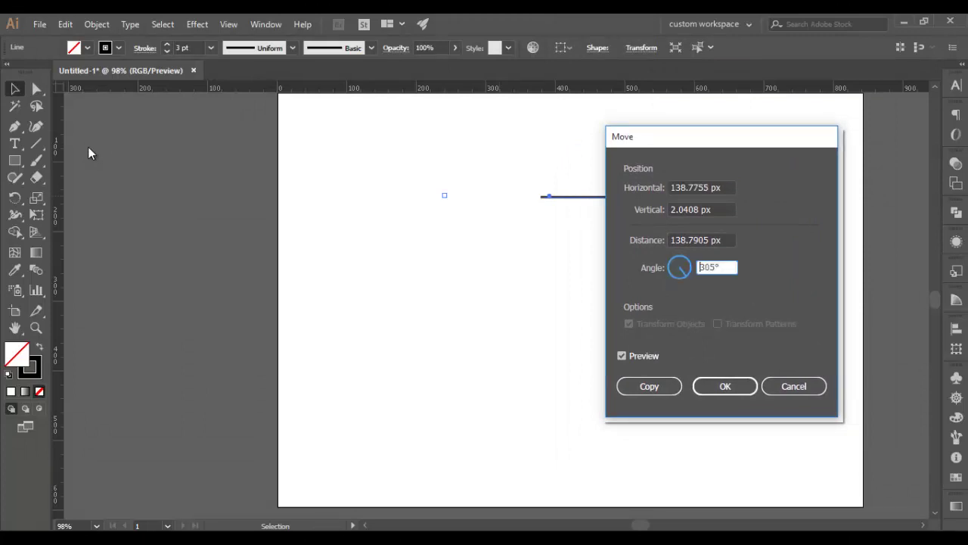
text(270)
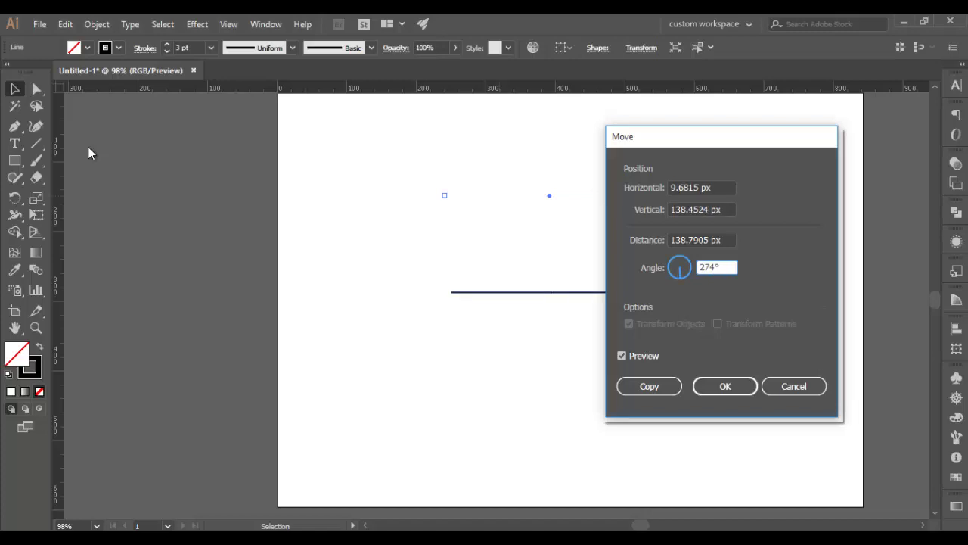
key(Tab)
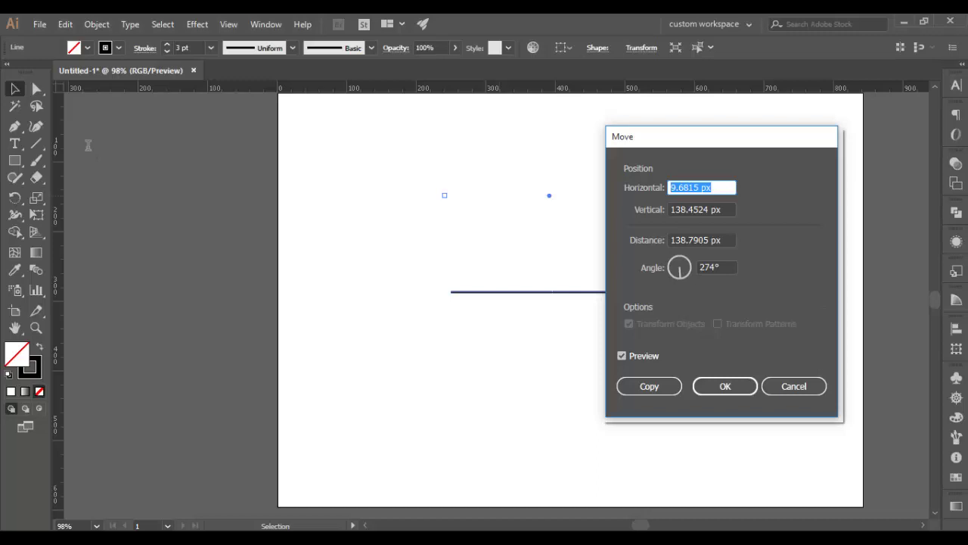
Step: Set the move distance to 50 px and preview angles such as 276°, 90° and 35°
key(Tab)
key(Tab)
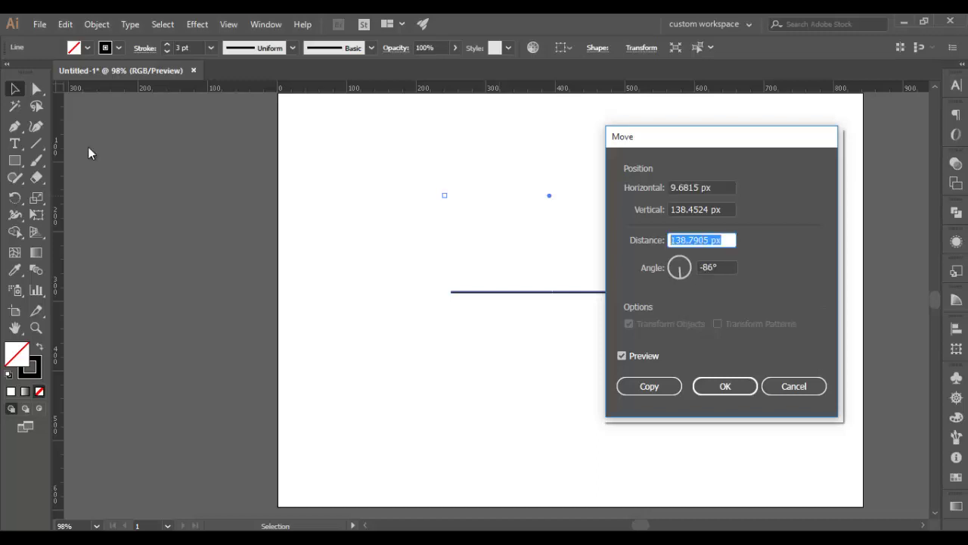
text(50)
key(Tab)
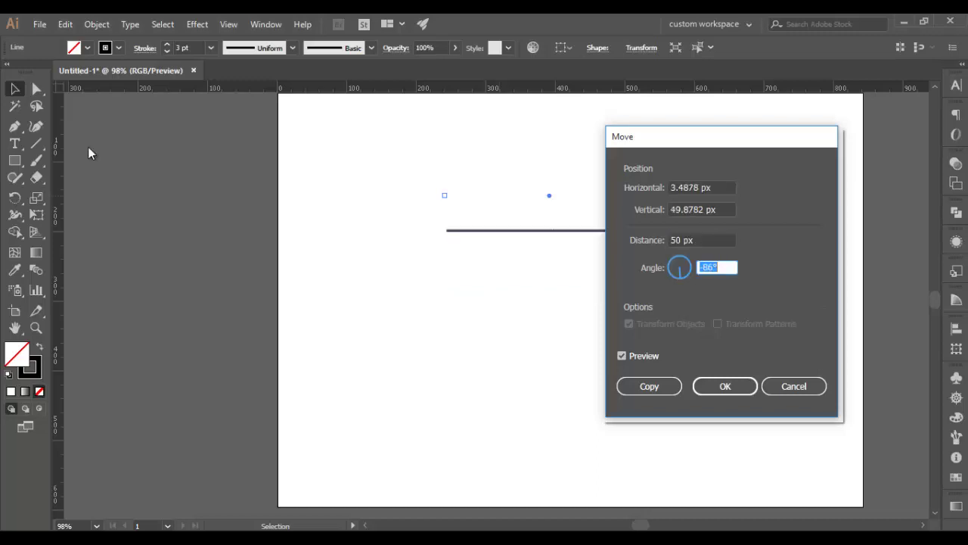
text(270)
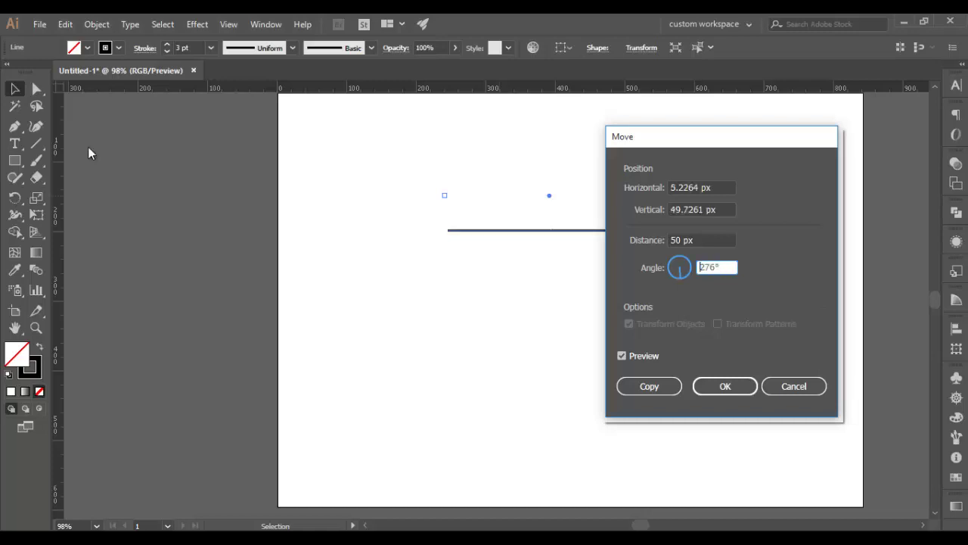
text(5890)
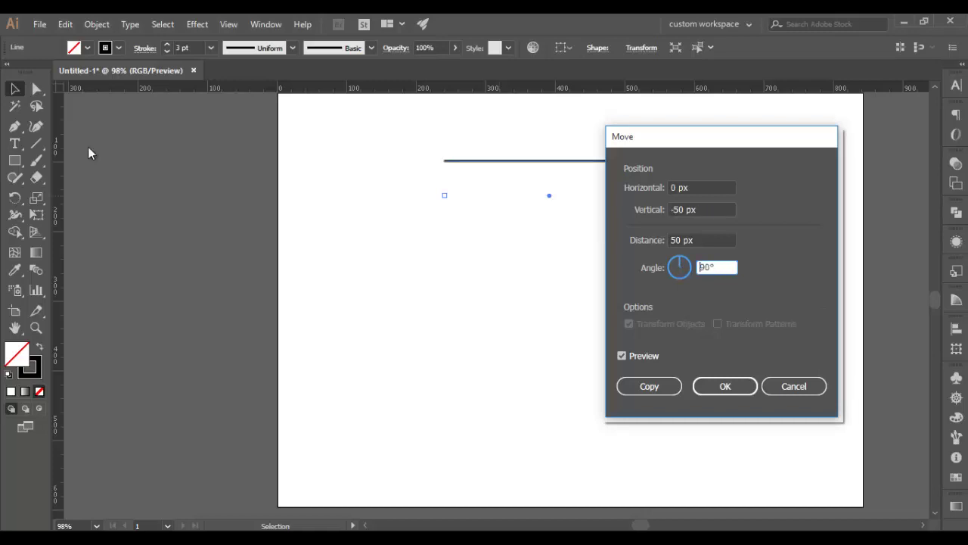
text(38)
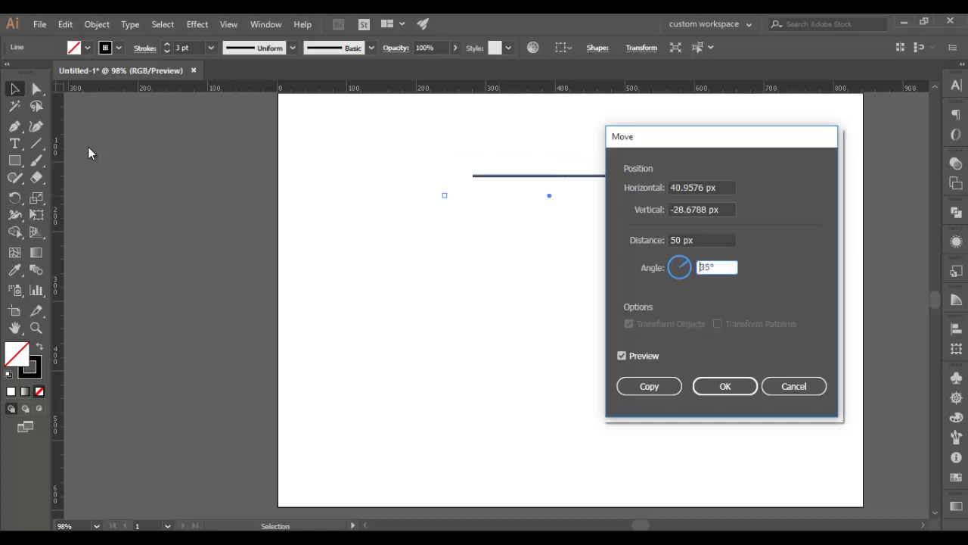
Step: Set the move angle to 45° and create the offset copy of the line
text(45)
key(Tab)
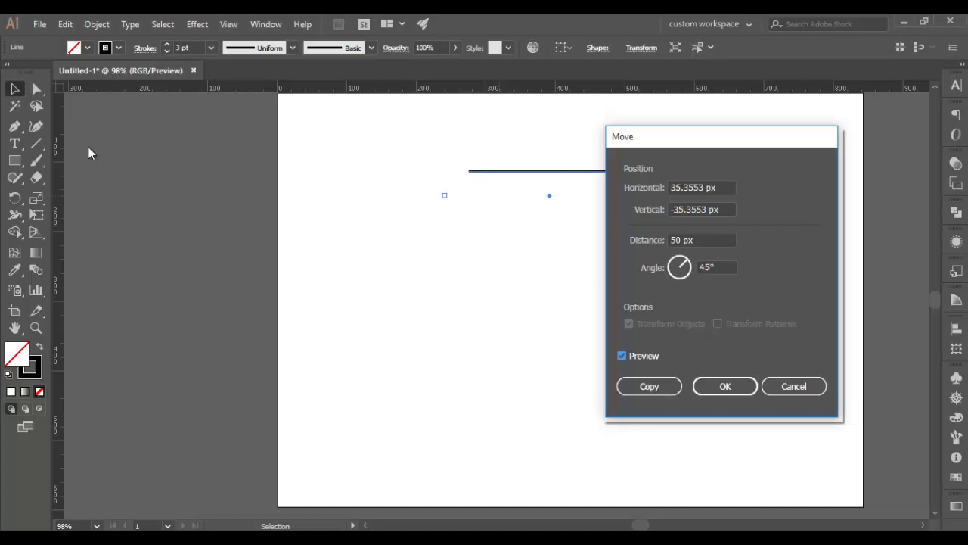
key(Tab)
key(Tab)
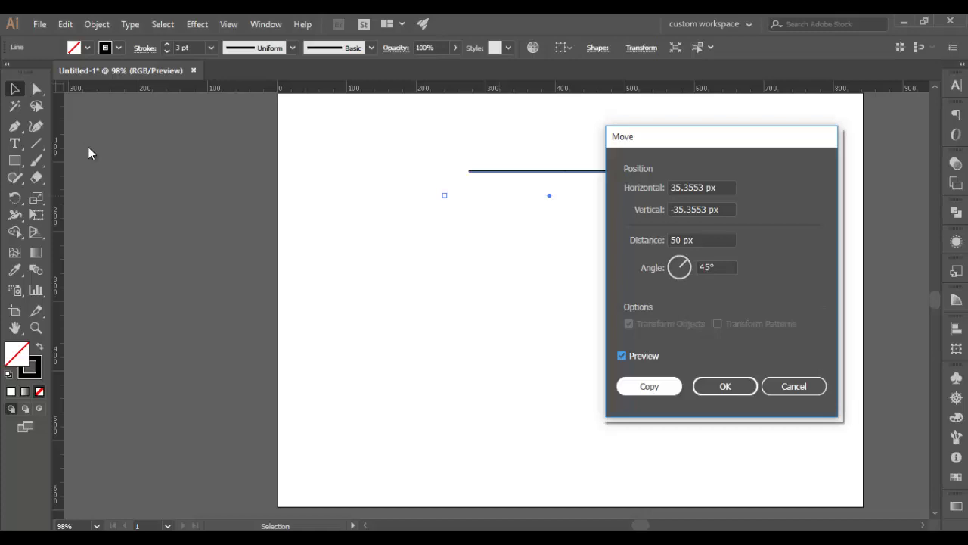
key(Return)
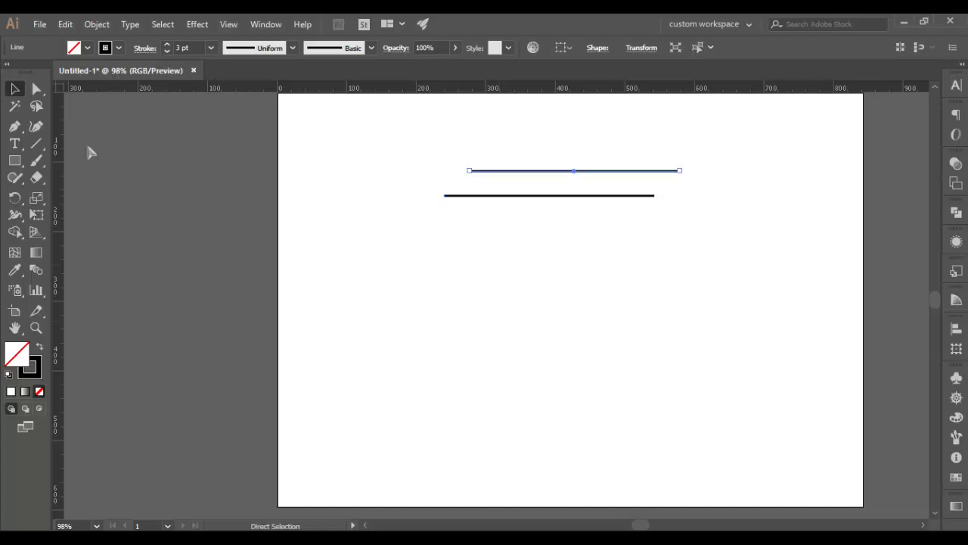
Step: Repeat the 45° copy twice with Transform Again, and delete all the lines from the artboard
key(ctrl+d)
key(ctrl+d)
drag(408, 95, 772, 251)
key(Delete)
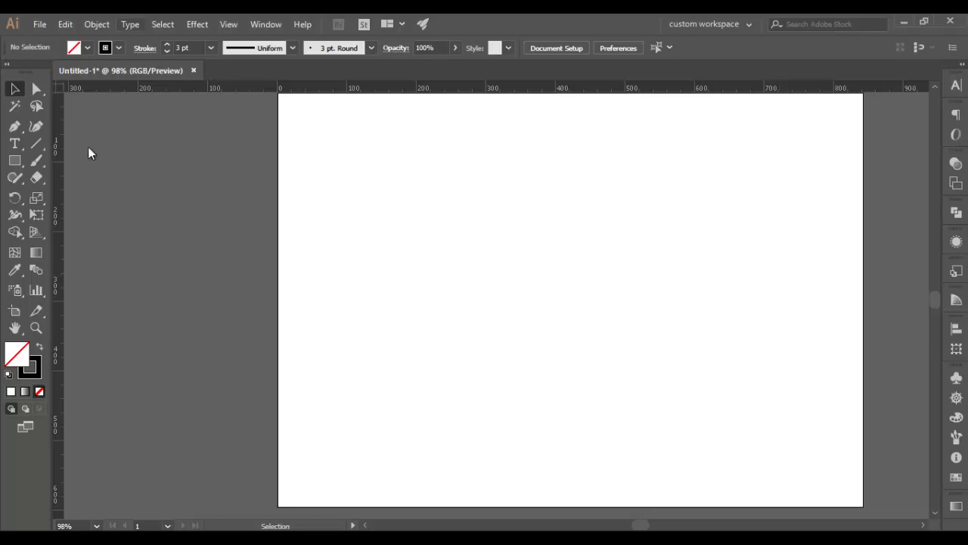
Step: Draw a rectangle about 330 px wide and 199 px high near the middle of the artboard
key(alt+o)
key(Escape)
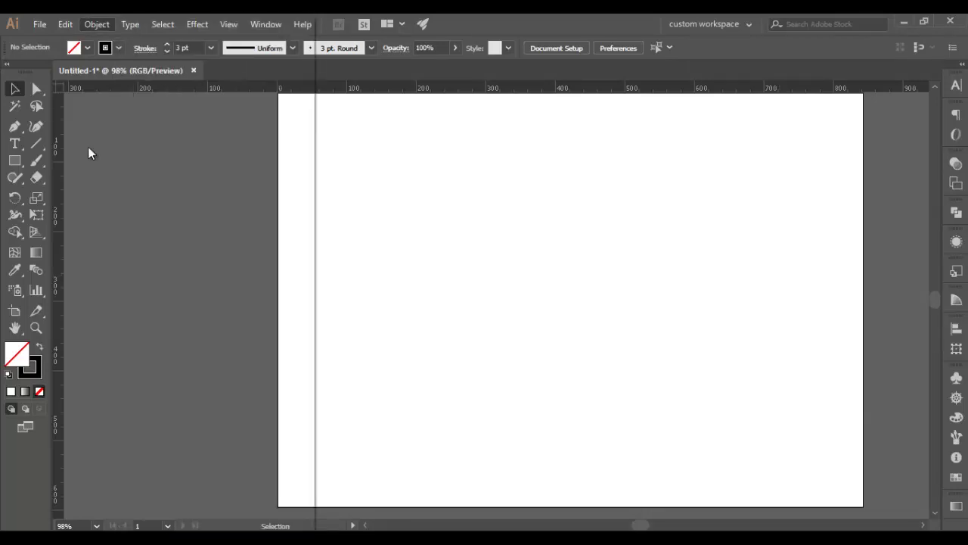
key(m)
drag(457, 178, 687, 316)
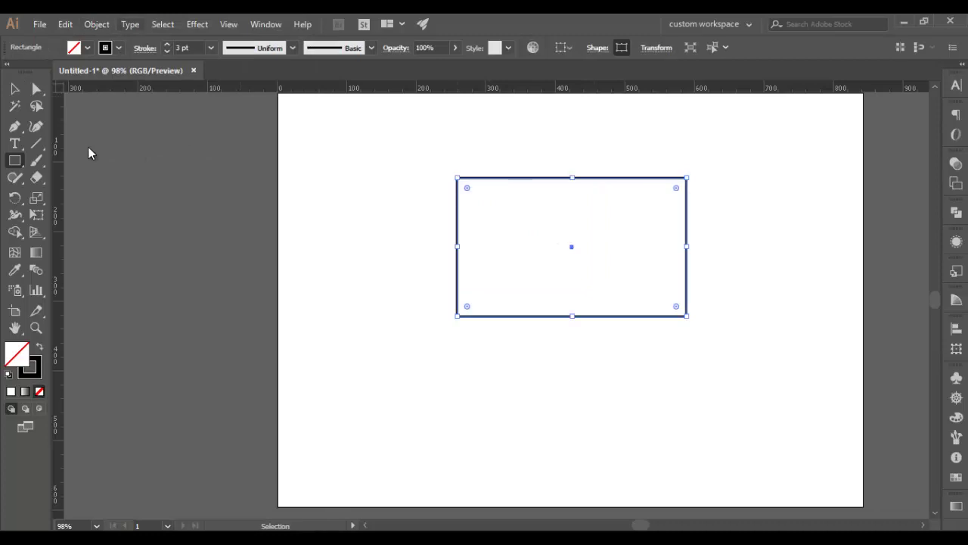
Step: Examine the transform commands available for the selected rectangle
key(alt+o)
key(Right)
key(Down)
key(Down)
key(Down)
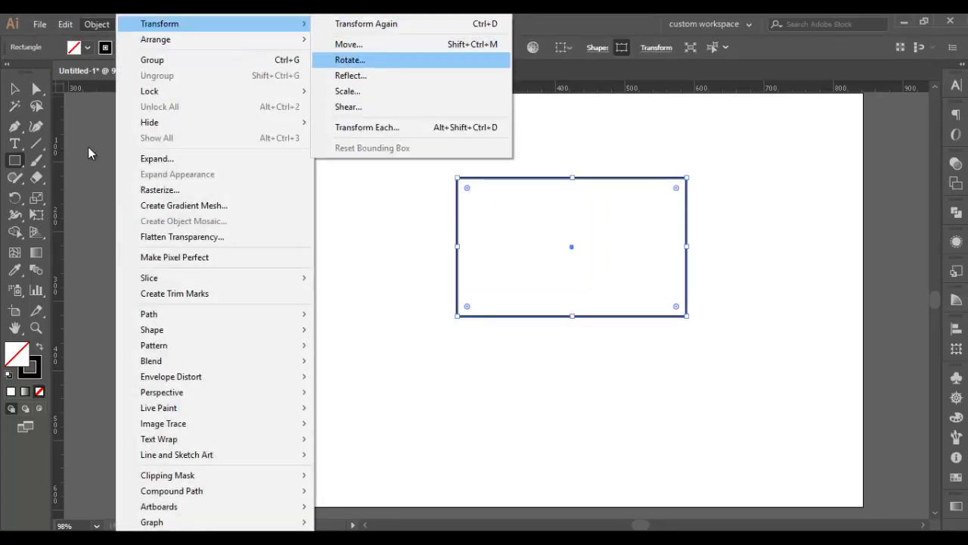
key(Escape)
key(Escape)
click(88, 154)
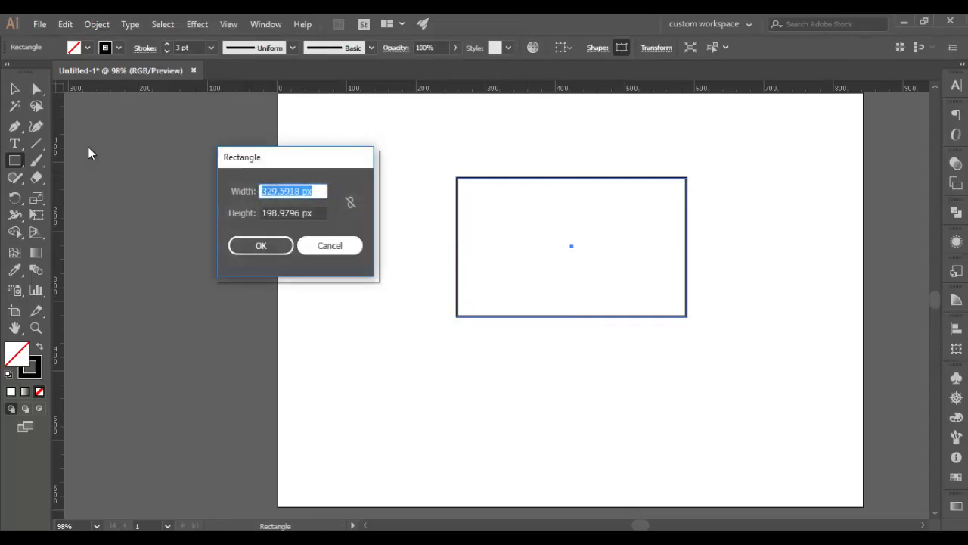
key(Escape)
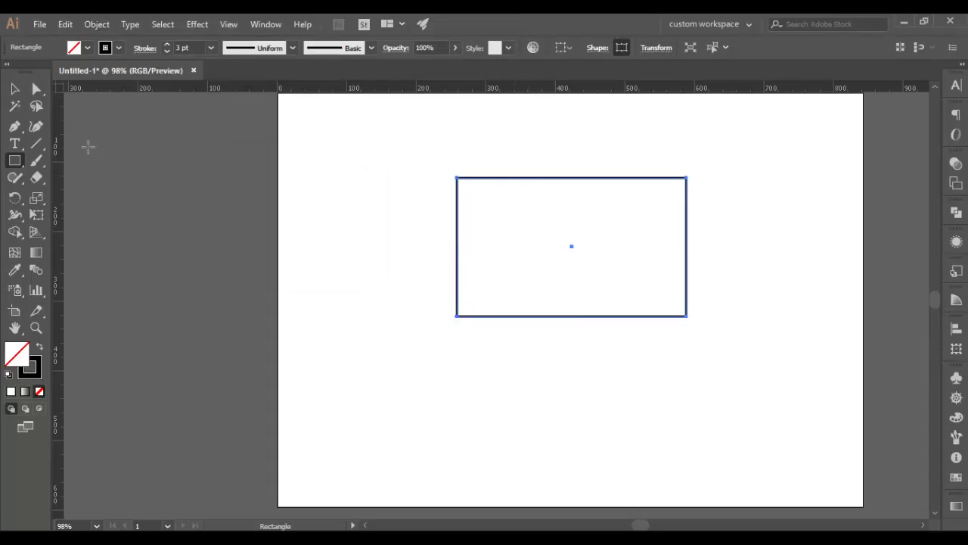
key(v)
drag(402, 152, 756, 356)
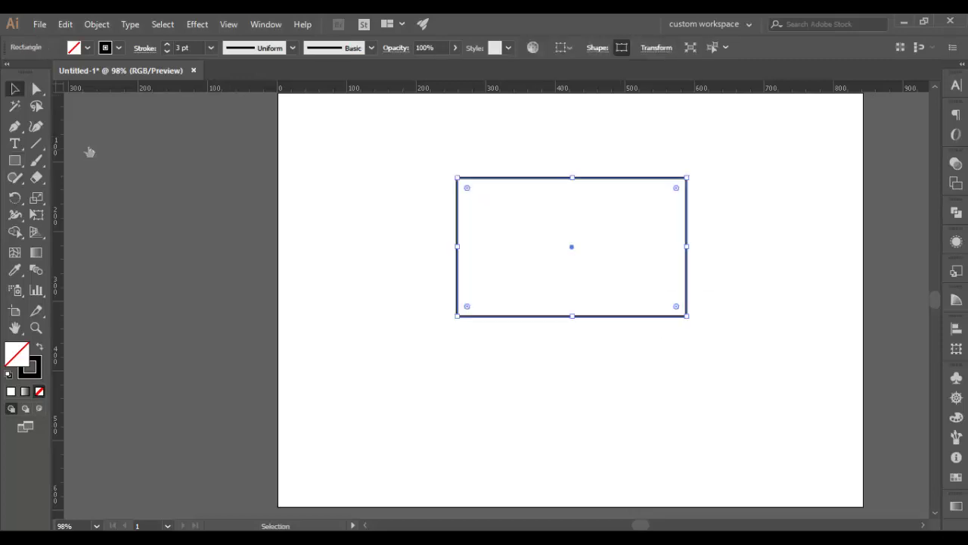
click(97, 24)
mouse_move(156, 39)
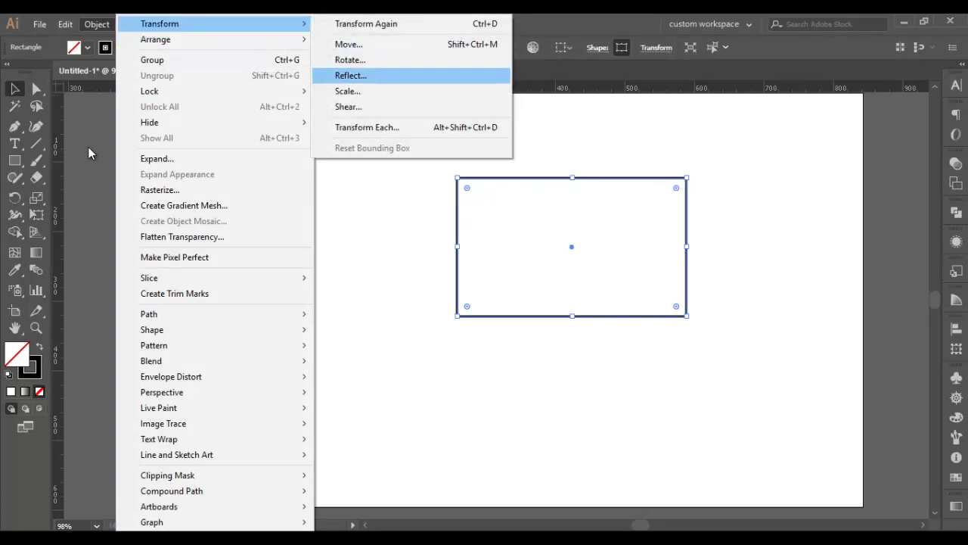
click(89, 153)
click(90, 154)
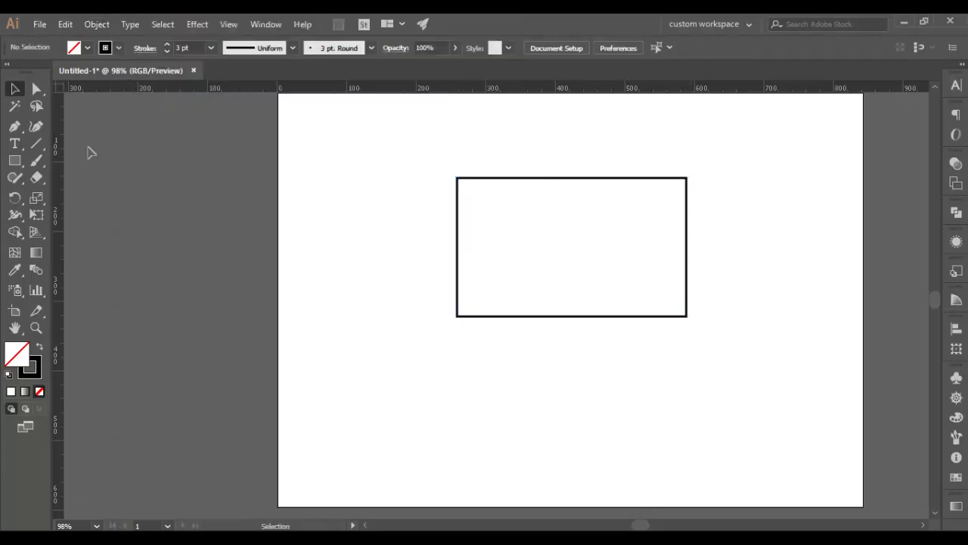
Step: Shrink the rectangle to about 142 px wide and 102 px high, keeping its lower-left corner in place, and deselect it
click(687, 189)
drag(687, 178, 608, 224)
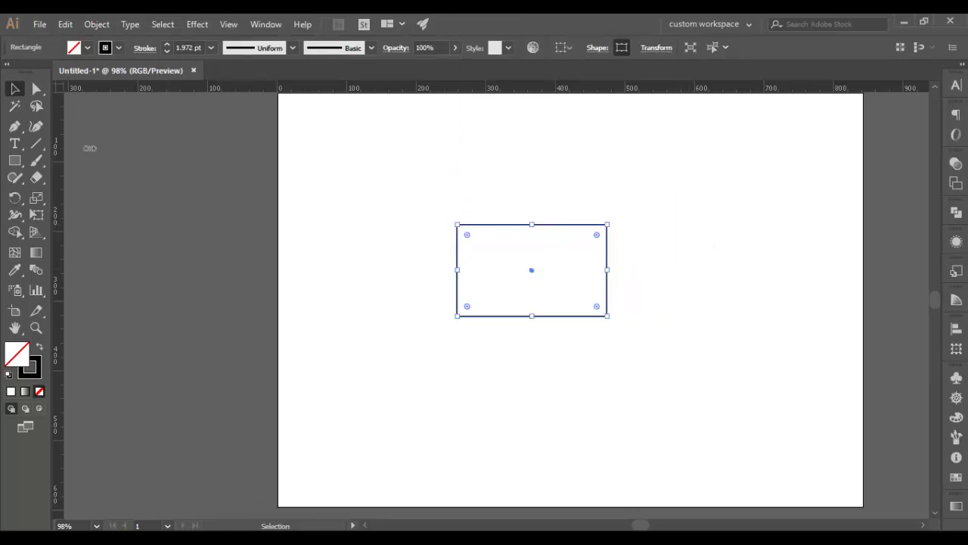
drag(608, 270, 555, 270)
drag(507, 225, 592, 341)
click(534, 281)
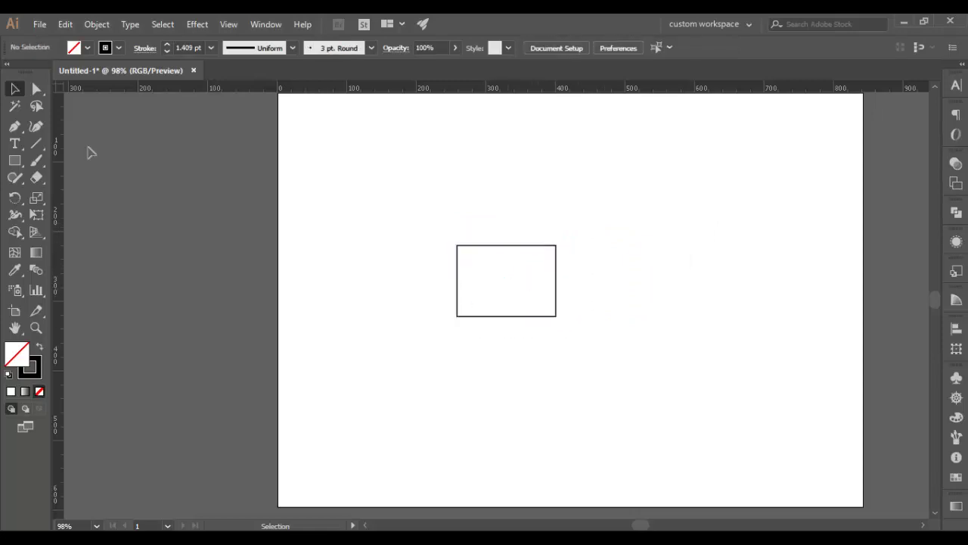
drag(422, 225, 577, 328)
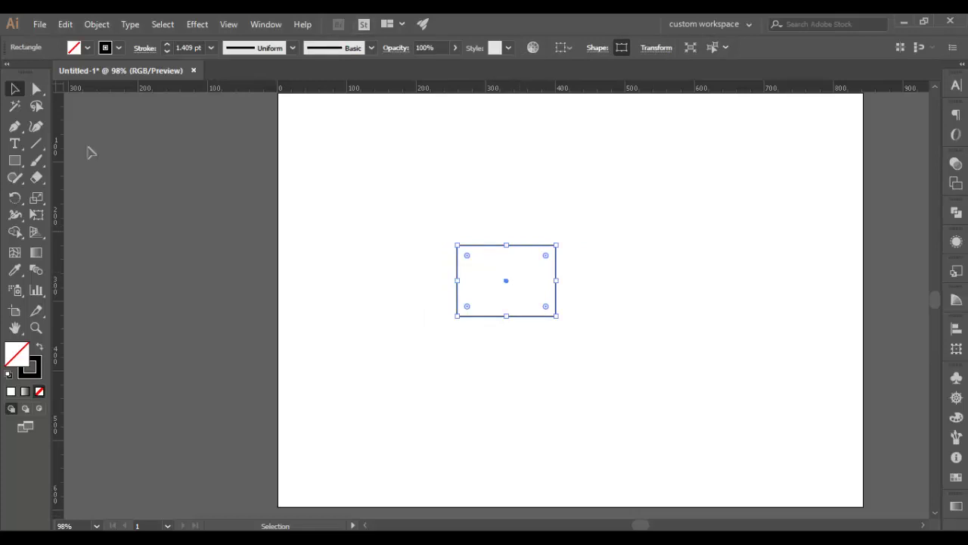
drag(419, 226, 587, 346)
click(90, 152)
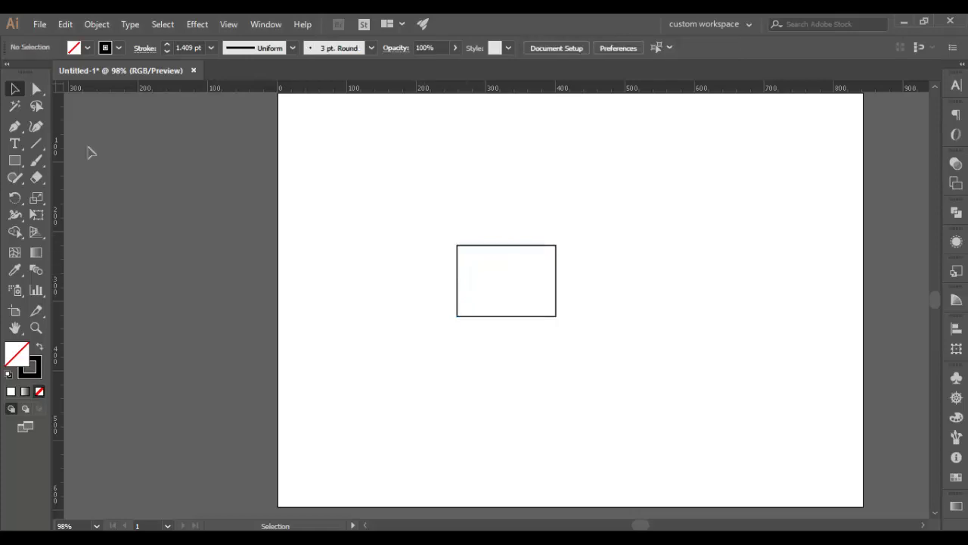
Step: Select the rectangle and remove its lower-left corner point with the Delete Anchor Point tool to make a triangle
key(ctrl+a)
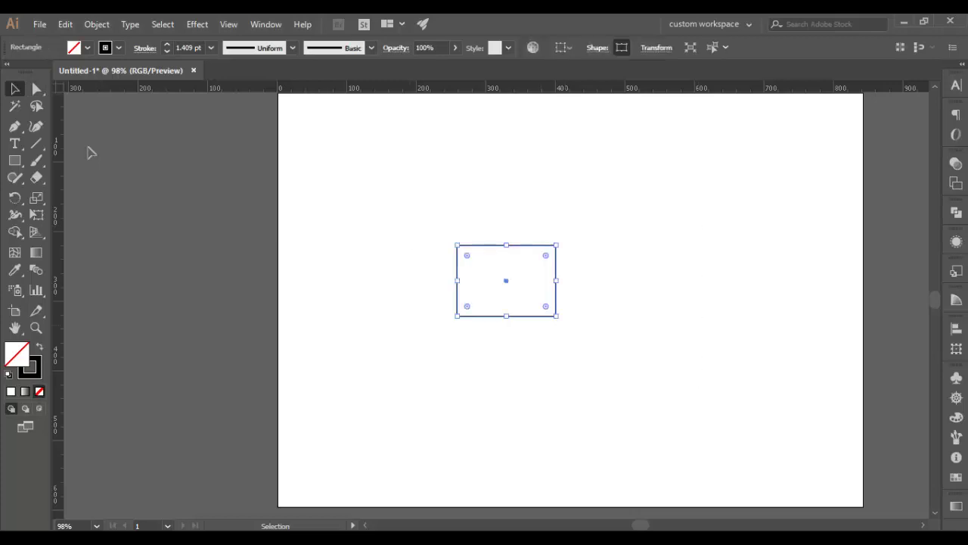
scroll(90, 152, up, 1)
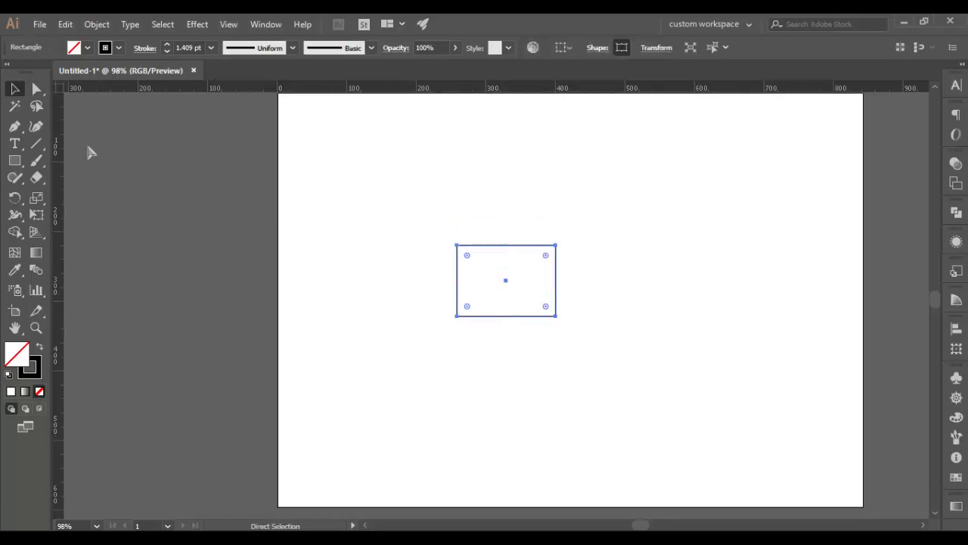
key(ctrl+equal)
key(ctrl+equal)
key(ctrl+equal)
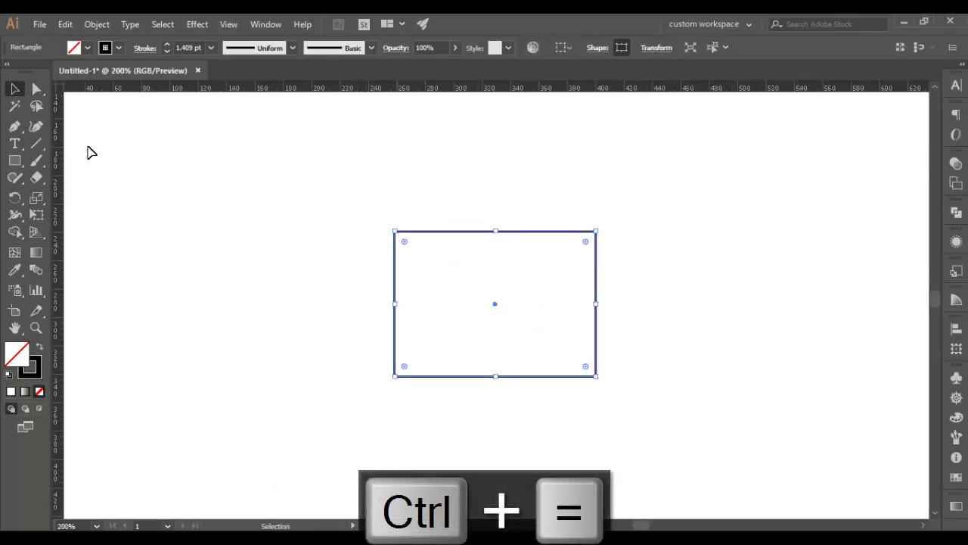
key(a)
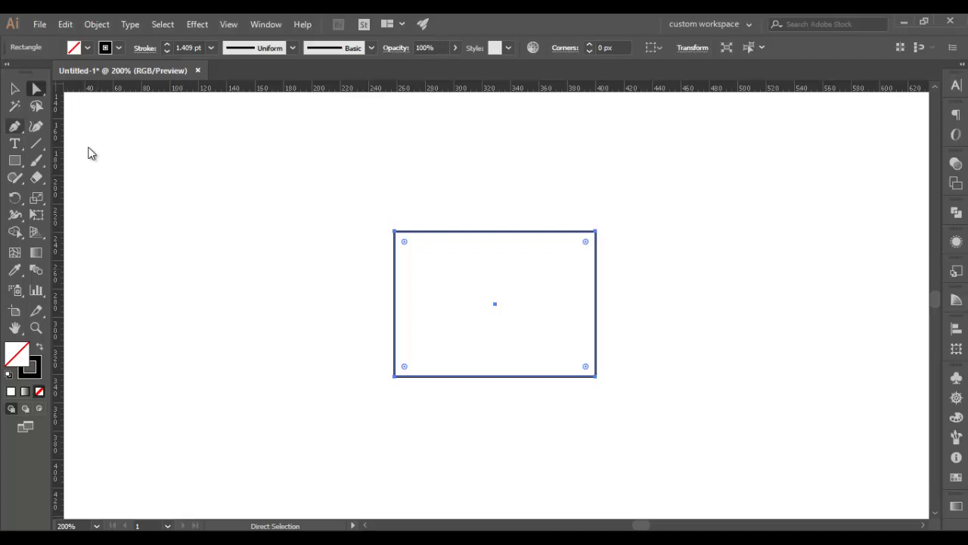
click(14, 126)
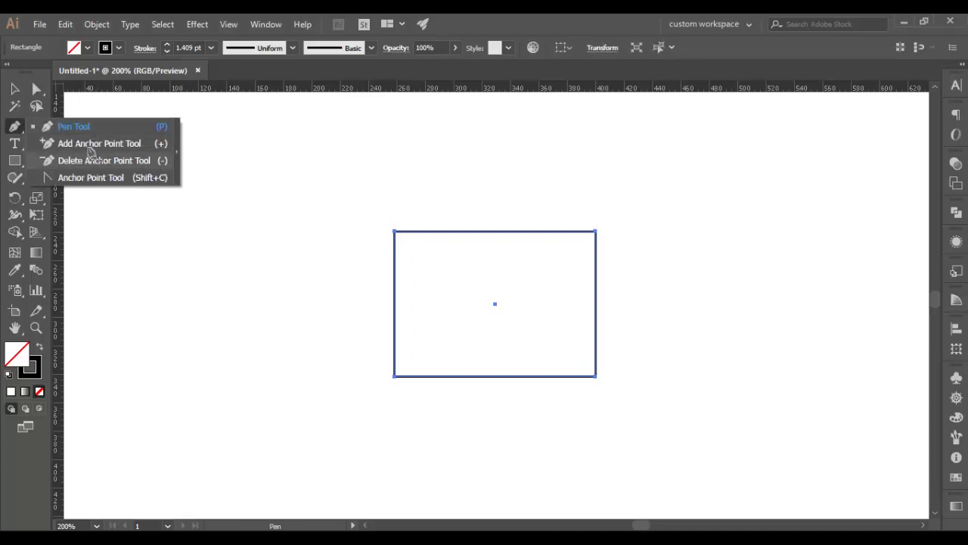
click(90, 153)
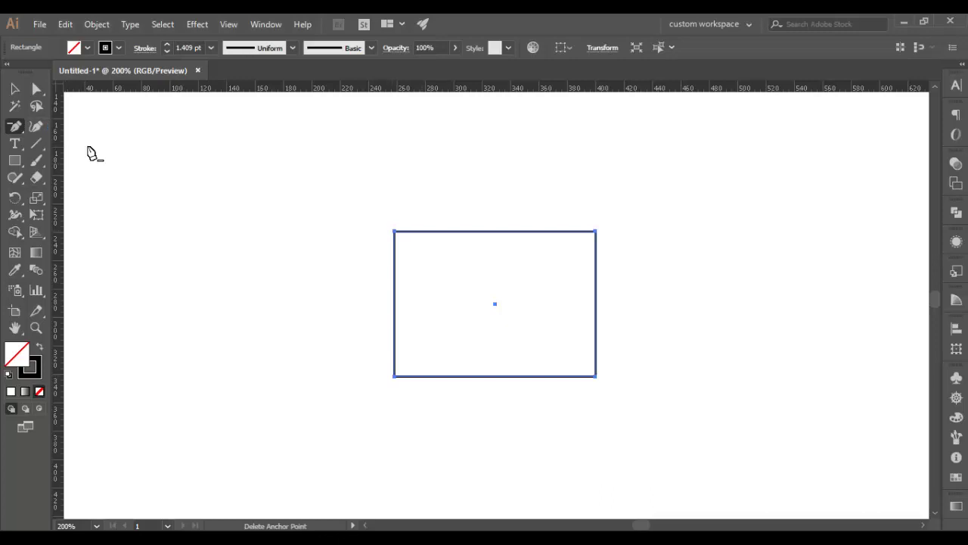
click(395, 376)
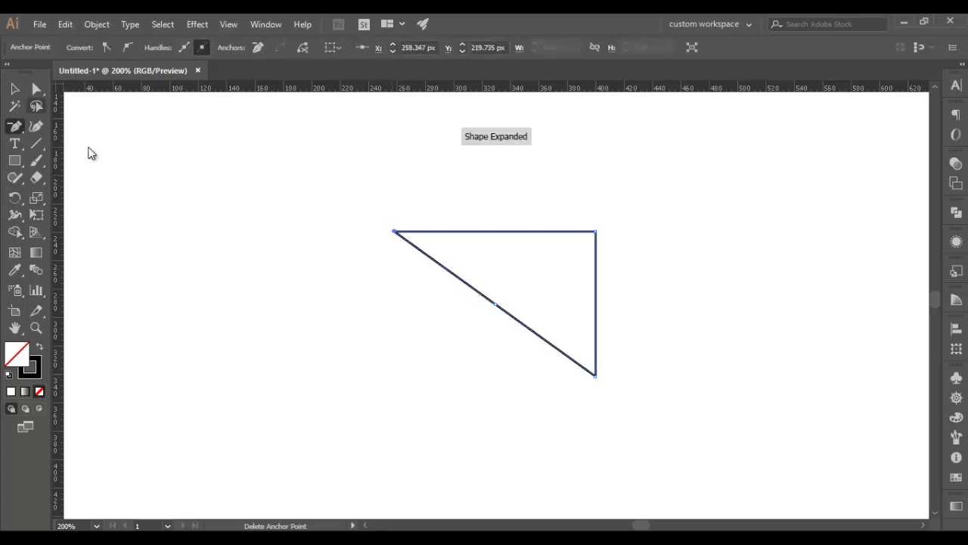
Step: Move the triangle's upper-left anchor point inward to mid-height with Direct Selection, forming a left-pointing triangle, and select the whole shape
click(37, 88)
mouse_move(395, 231)
mouse_down()
mouse_move(412, 297)
mouse_move(452, 303)
mouse_up()
click(91, 153)
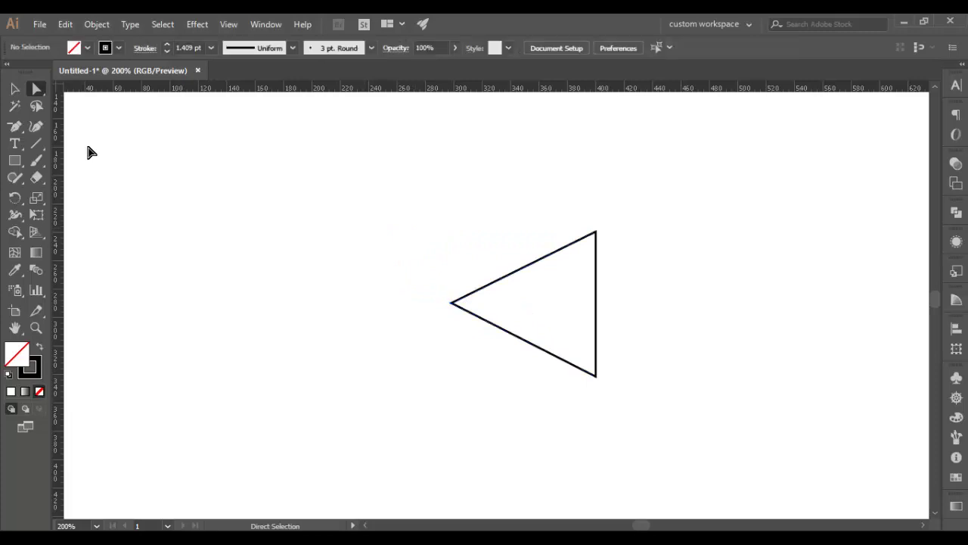
drag(336, 186, 695, 425)
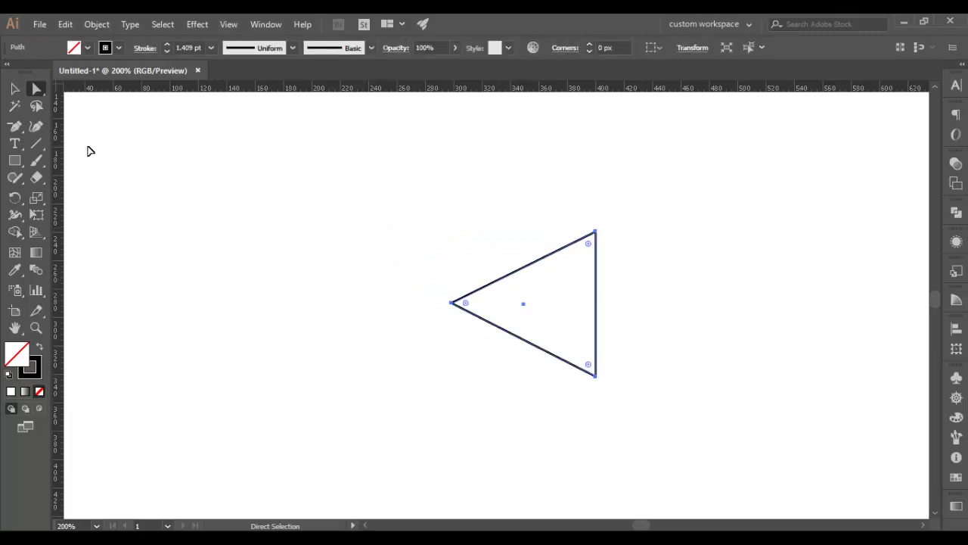
Step: Move the triangle up and to the left, and reflect a copy of it across the vertical axis
drag(596, 317, 363, 246)
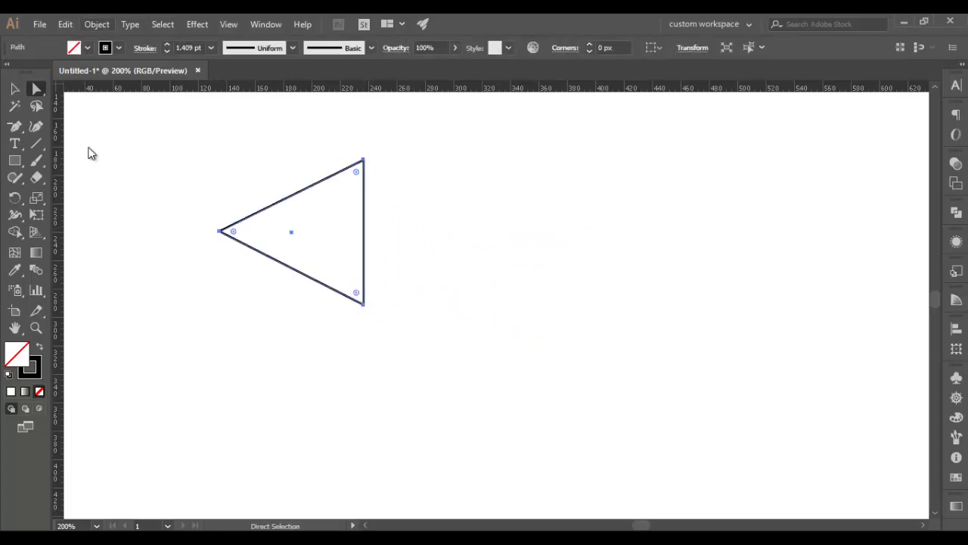
click(97, 24)
mouse_move(219, 23)
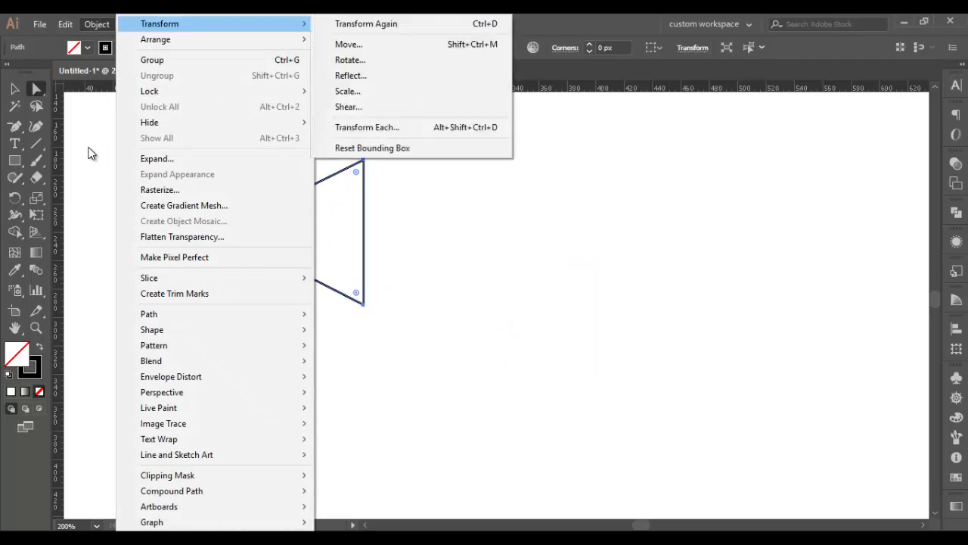
click(354, 73)
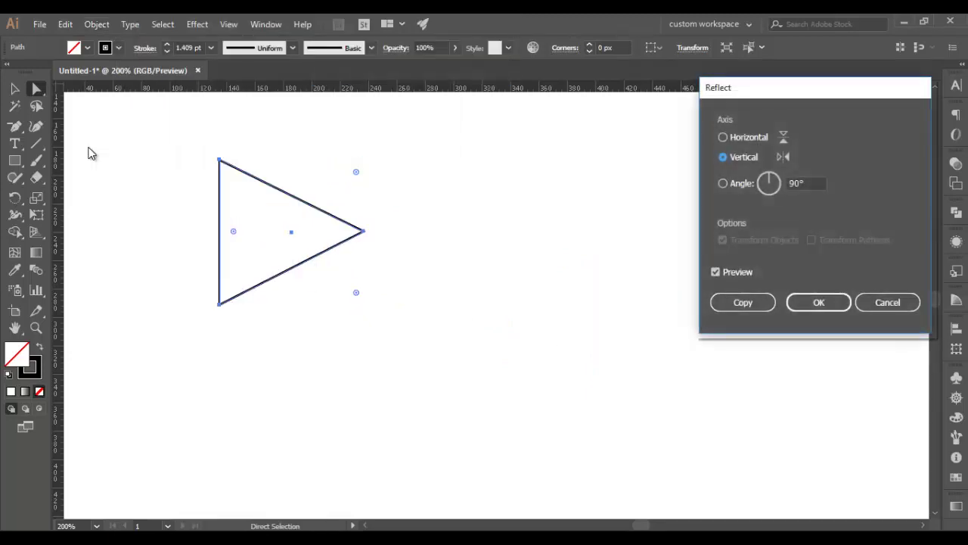
drag(757, 88, 585, 92)
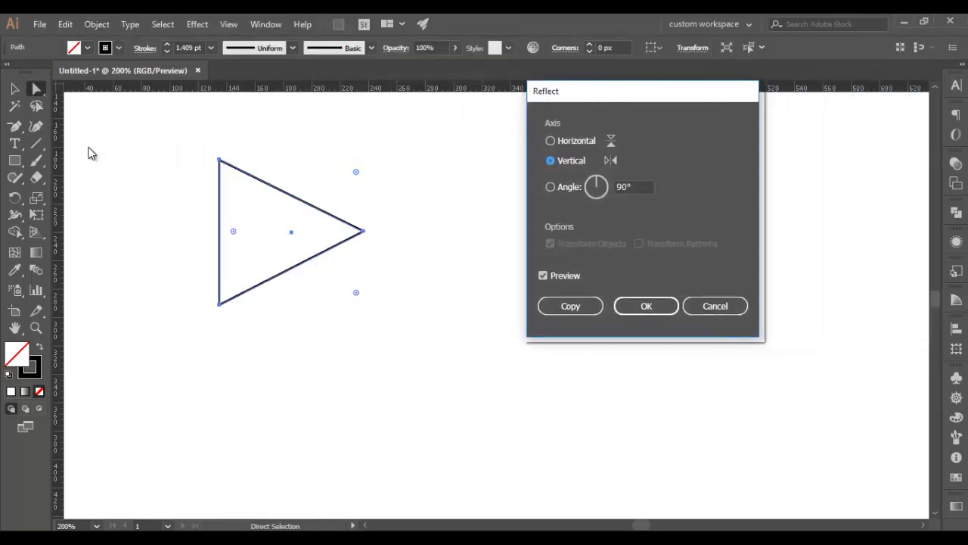
click(550, 140)
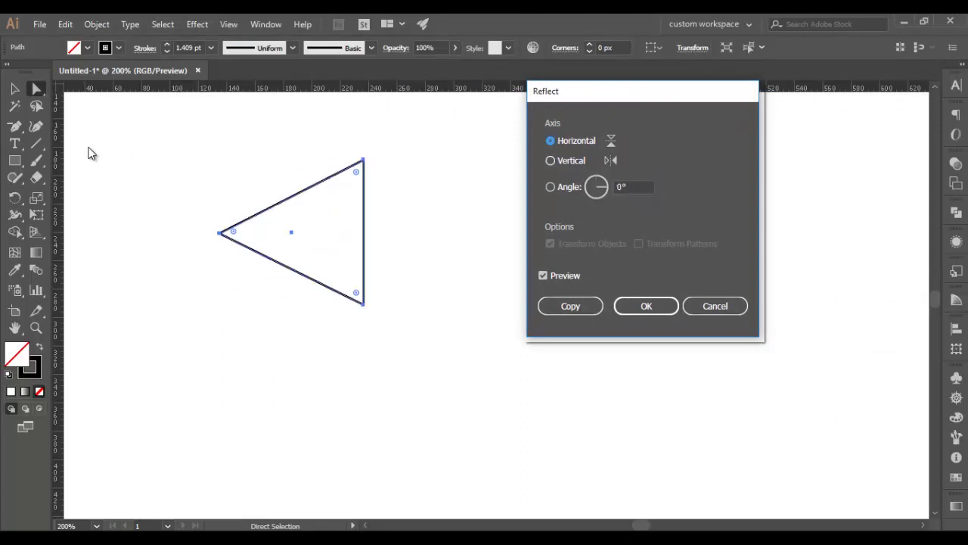
click(550, 160)
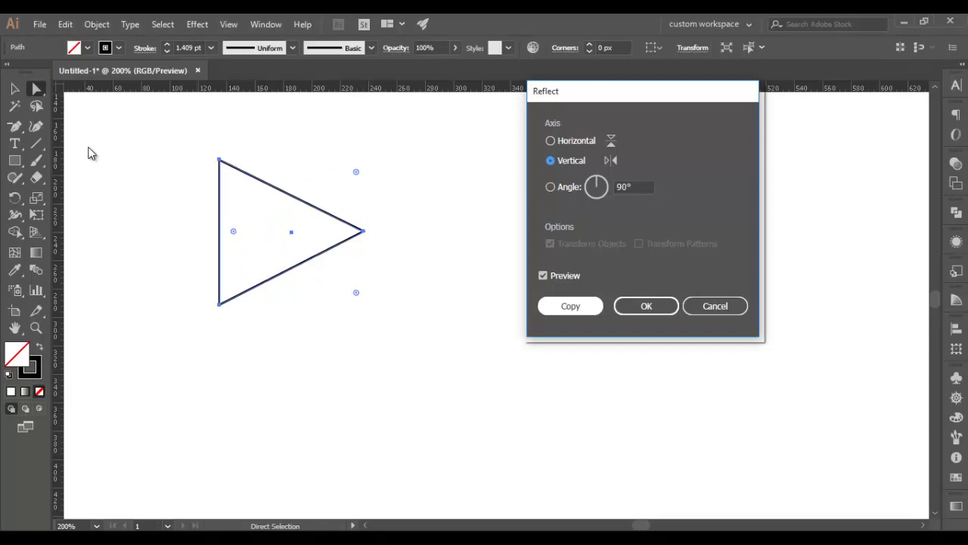
click(570, 306)
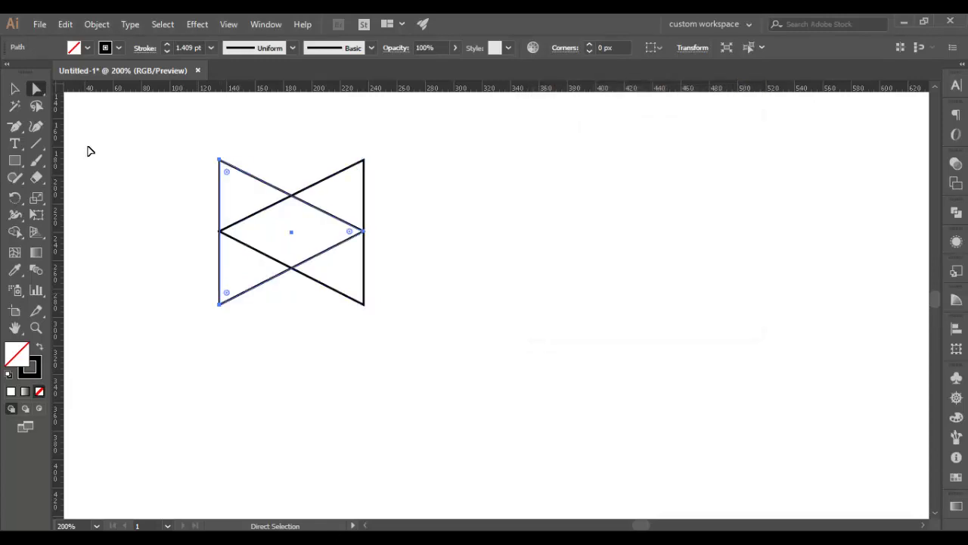
Step: Place the reflected copy just right of the original to form a diamond, and fill both triangles with medium blue
drag(292, 232, 440, 231)
drag(146, 150, 609, 351)
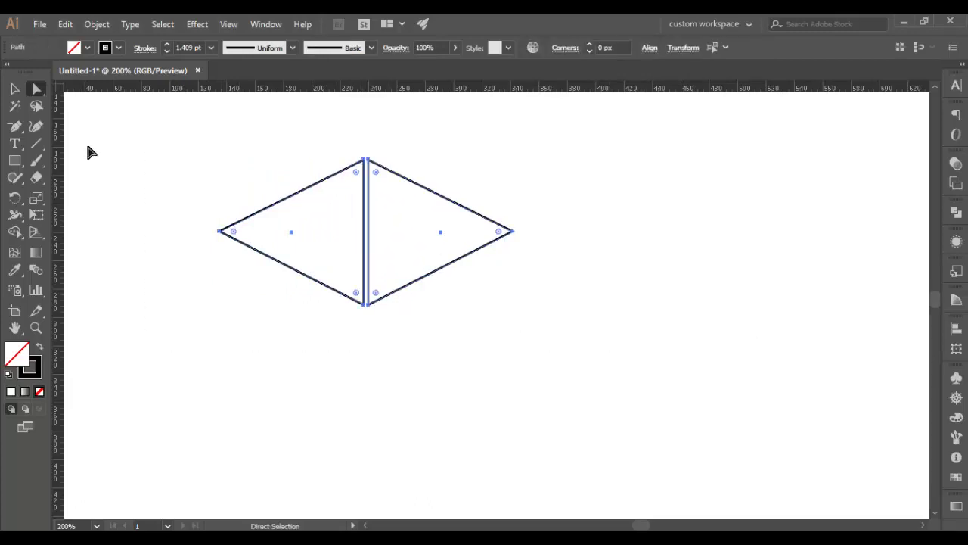
click(88, 47)
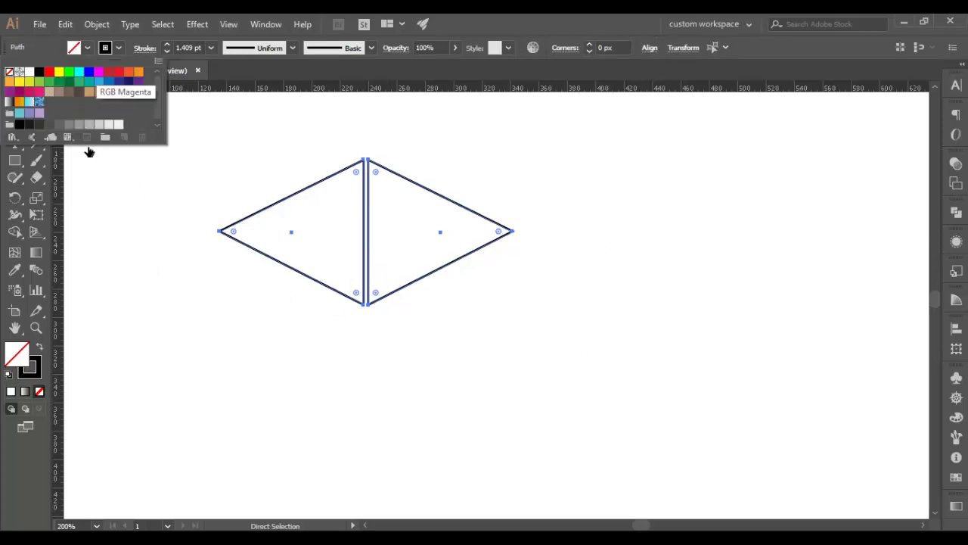
click(109, 81)
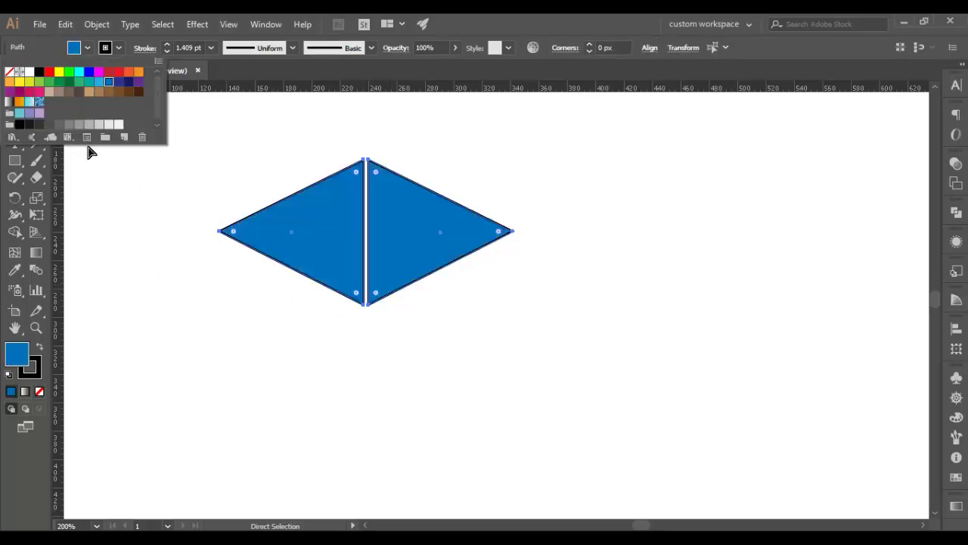
click(89, 148)
Step: Fill the left-pointing triangle with orange
click(310, 231)
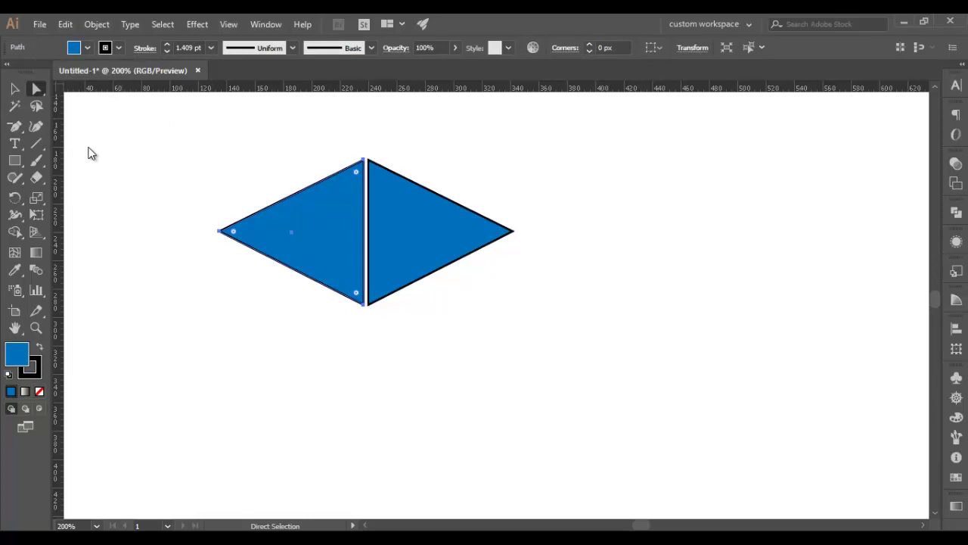
click(88, 47)
click(139, 71)
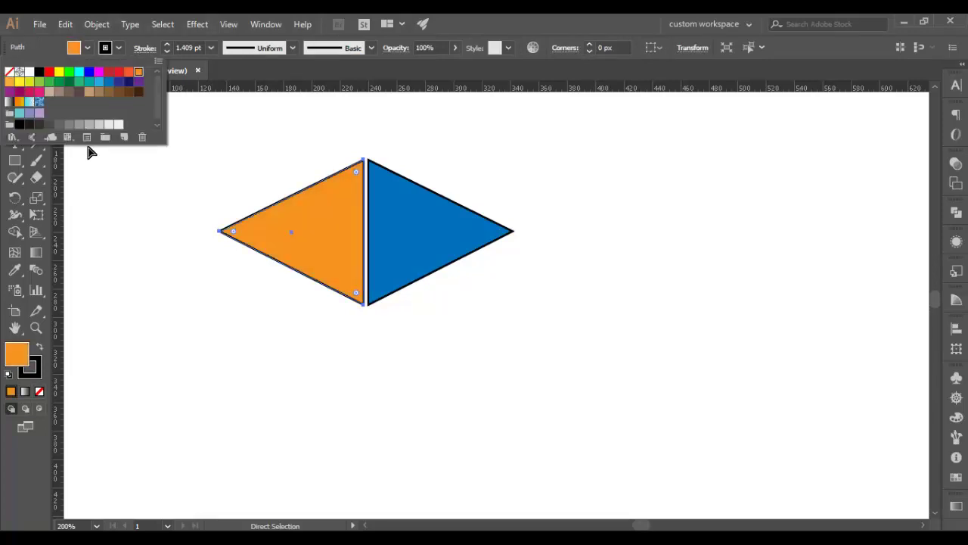
key(Escape)
Step: Remove the stroke from both the orange and the blue triangle
drag(163, 140, 529, 318)
click(119, 47)
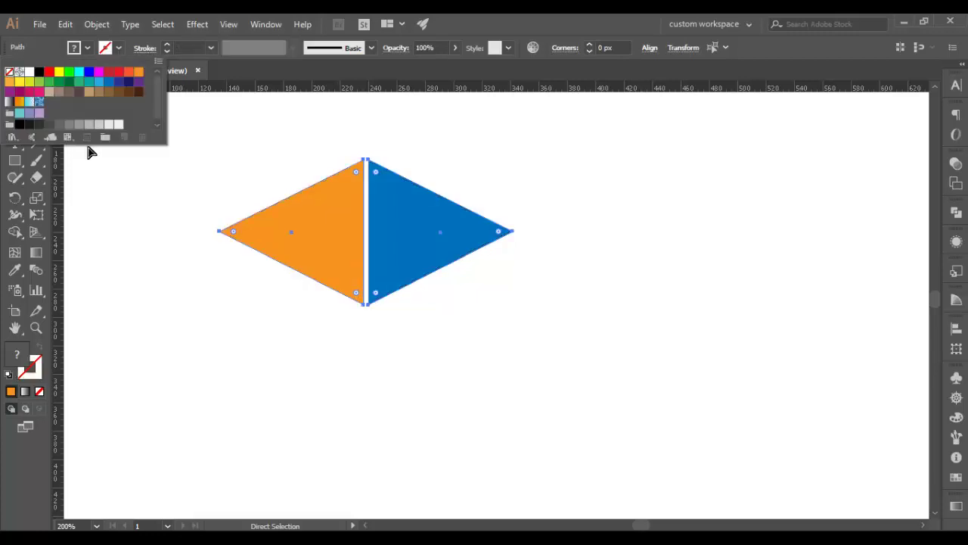
click(89, 152)
click(88, 152)
Step: Separate the blue triangle from the orange one, and rotate it by 90° so it points upward
drag(423, 232, 572, 242)
click(97, 23)
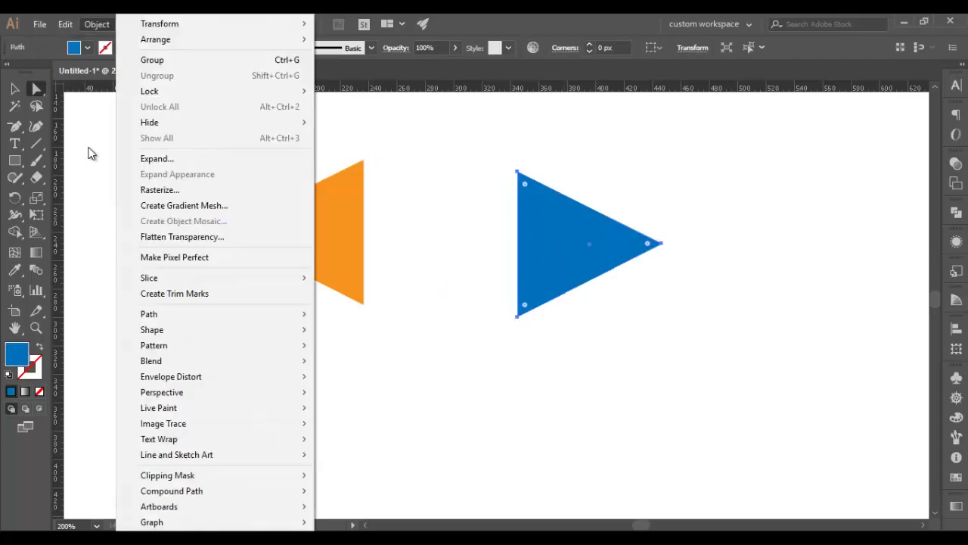
mouse_move(219, 23)
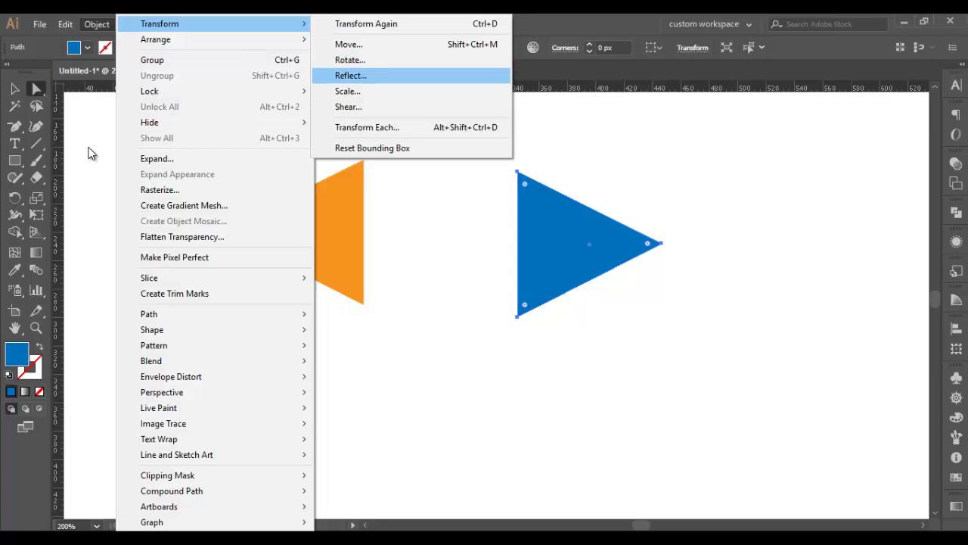
click(349, 60)
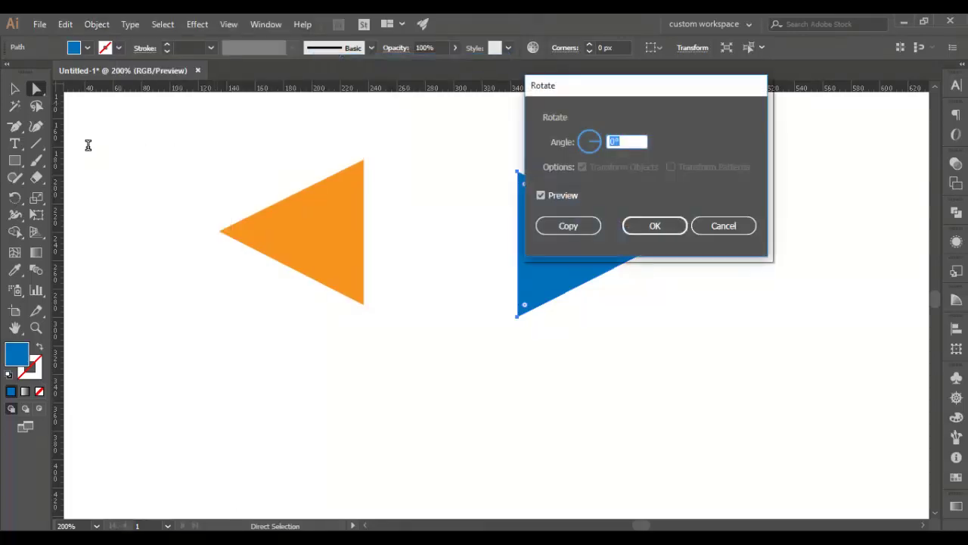
text(90)
key(Return)
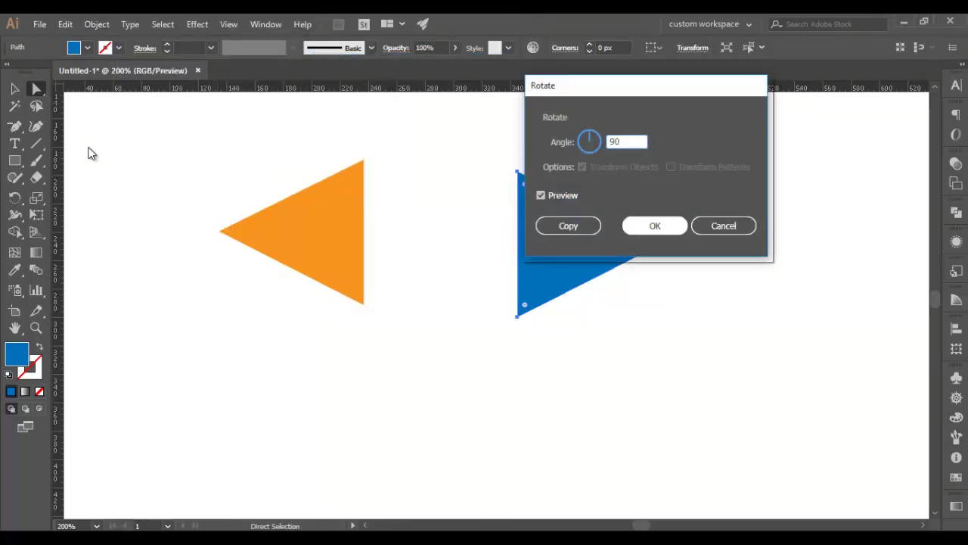
mouse_move(469, 150)
mouse_down()
mouse_move(661, 253)
mouse_move(726, 335)
mouse_up()
drag(589, 244, 534, 230)
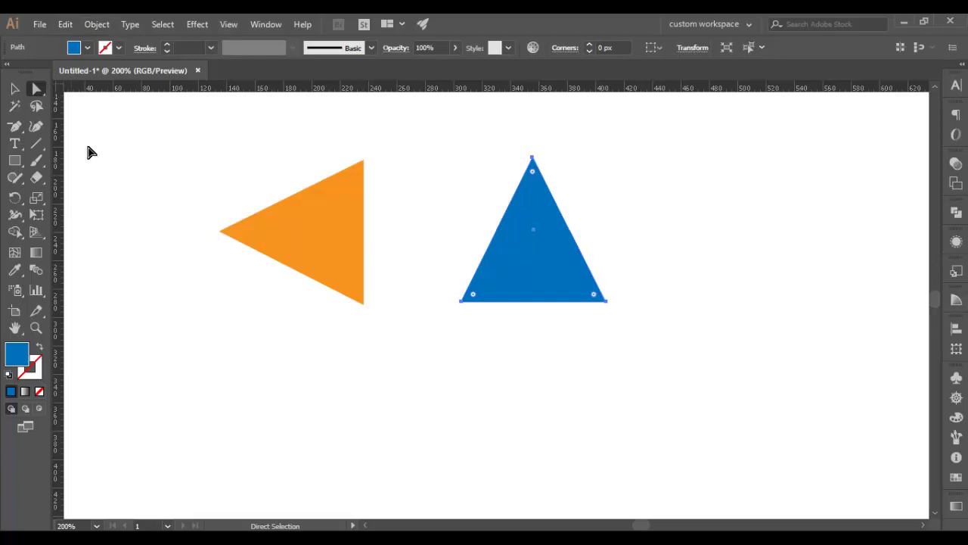
Step: Reflect a copy of the upward-pointing blue triangle across the horizontal axis
right_click(552, 225)
mouse_move(594, 441)
click(738, 370)
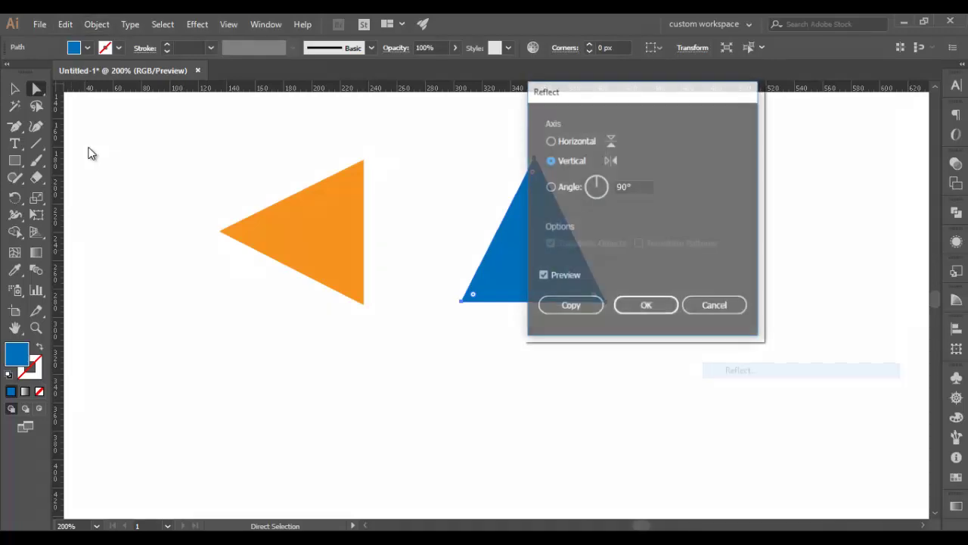
drag(643, 92, 759, 89)
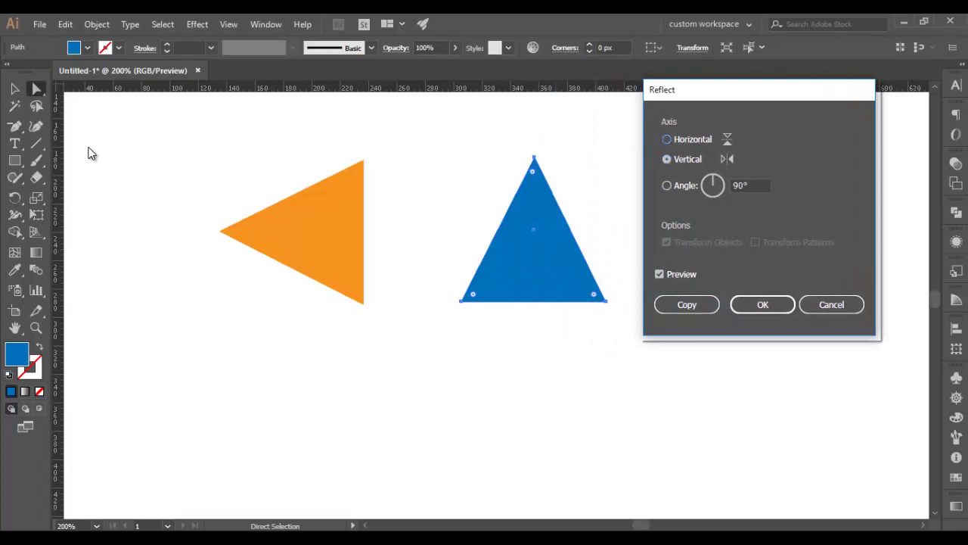
click(667, 139)
click(687, 304)
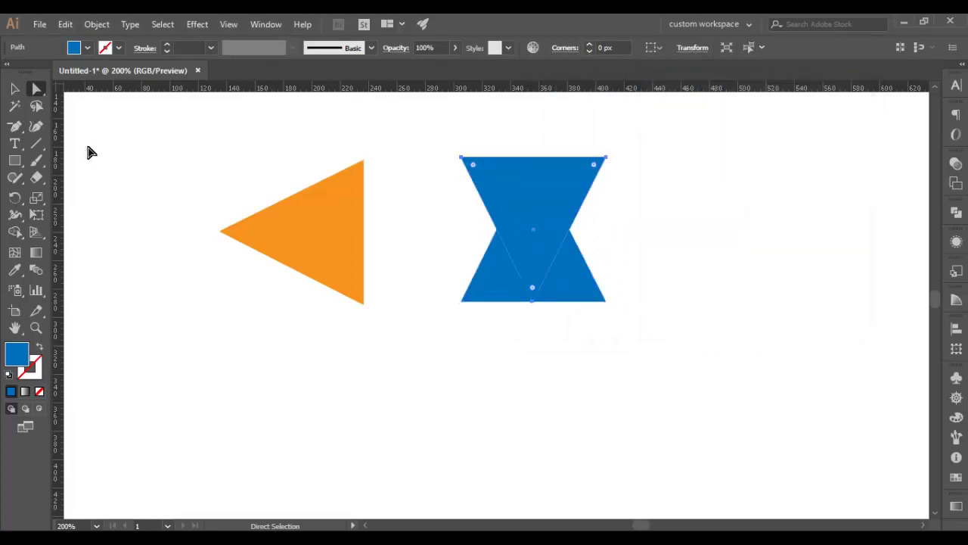
Step: Delete the orange triangle
click(88, 153)
click(303, 231)
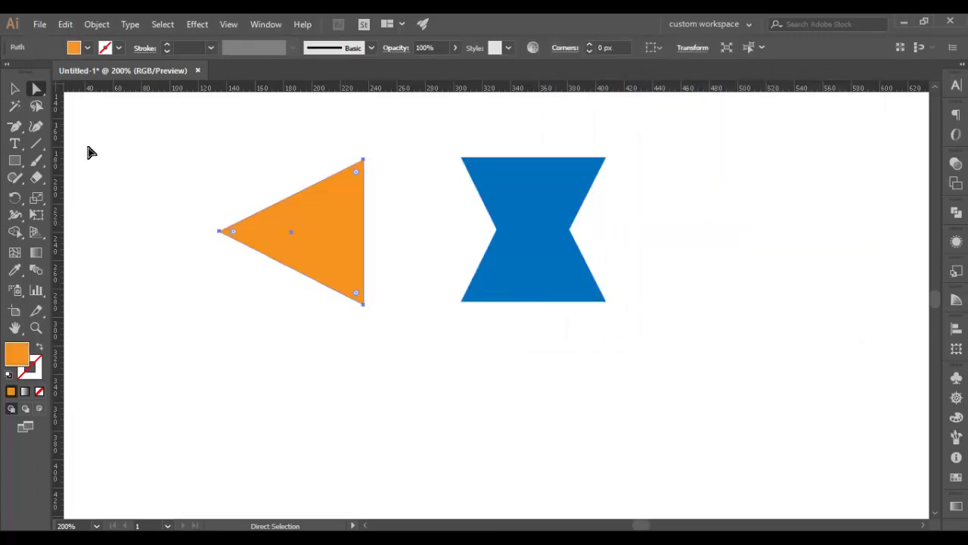
key(Delete)
Step: Shrink the inverted blue triangle proportionally to about 70 px wide, and center it over the lower part of the upright triangle
scroll(88, 153, down, 2)
scroll(89, 153, up, 1)
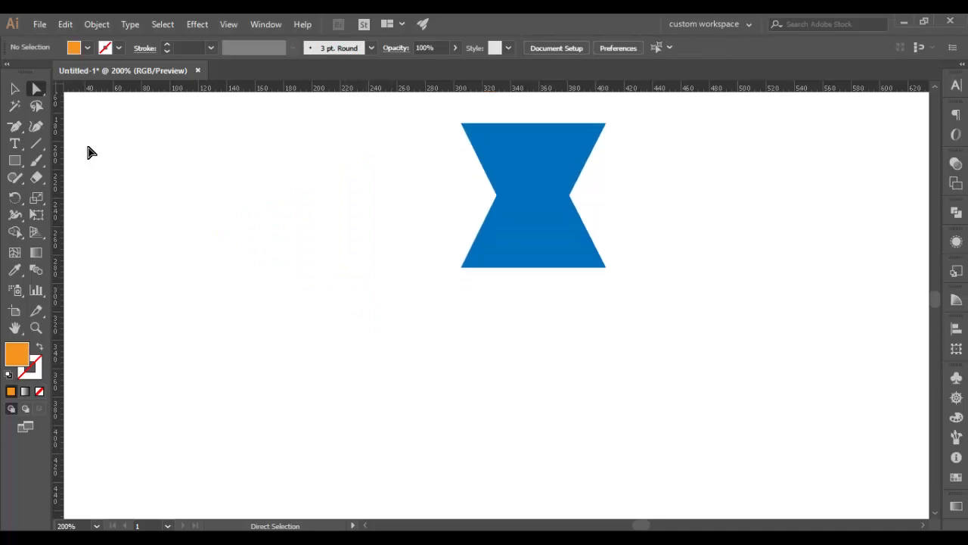
scroll(88, 152, up, 1)
key(ctrl+minus)
key(ctrl+minus)
key(ctrl+minus)
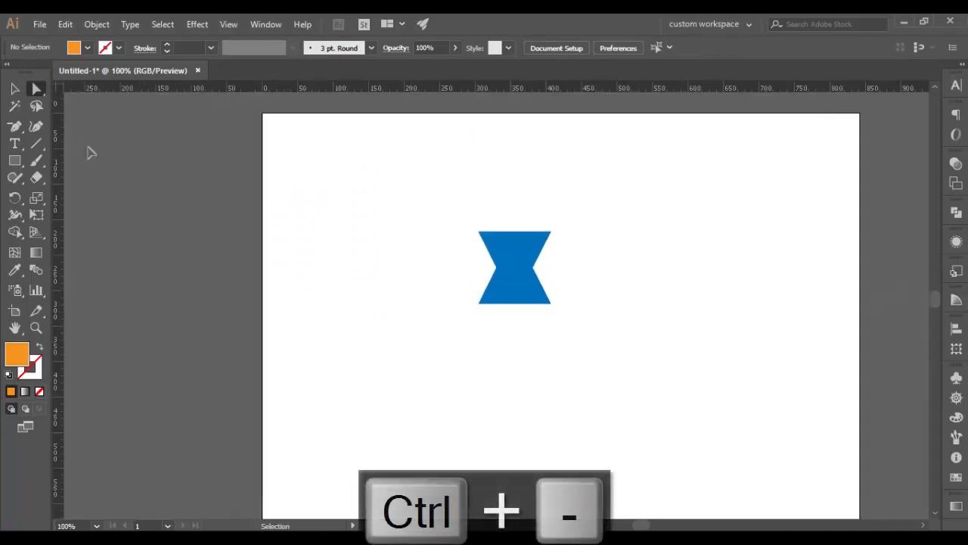
key(ctrl+a)
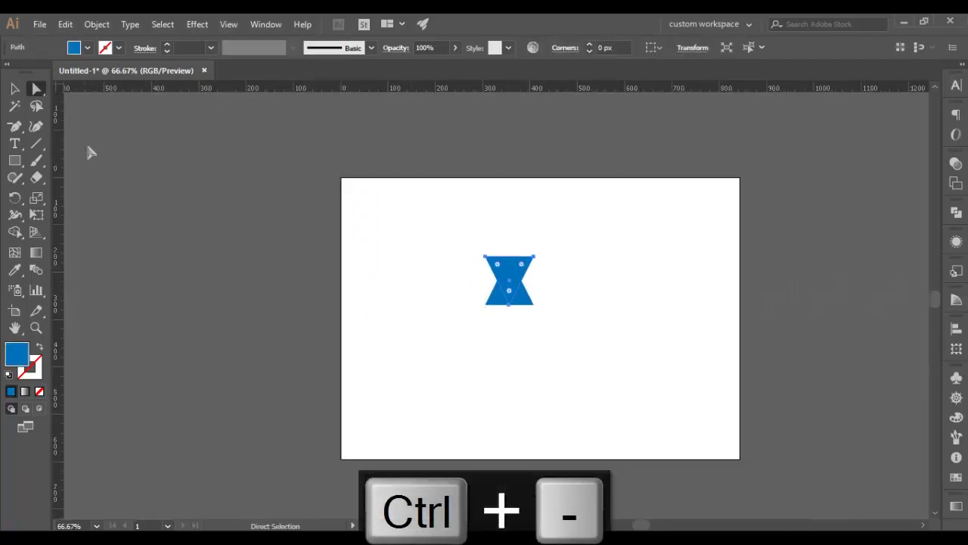
key(v)
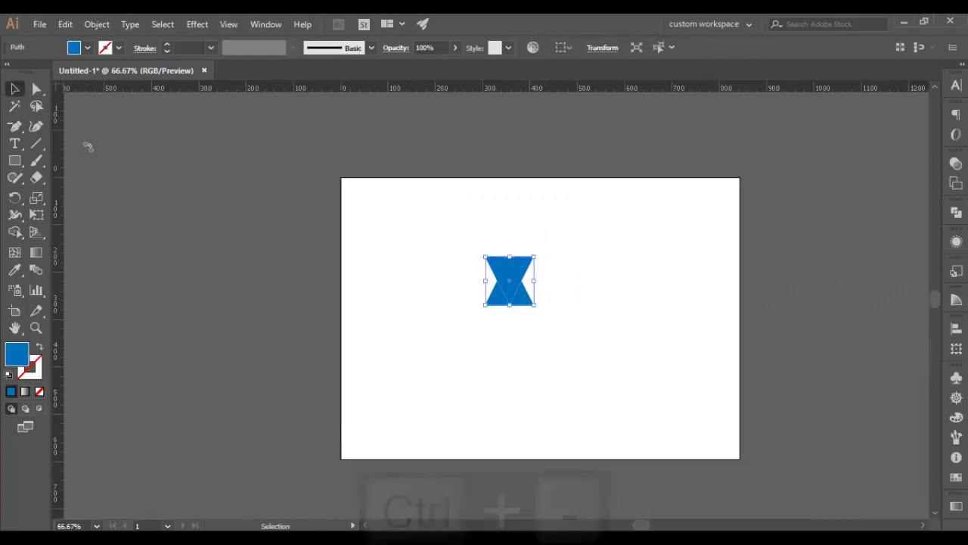
drag(534, 256, 519, 273)
scroll(523, 269, up, 1)
scroll(88, 147, up, 2)
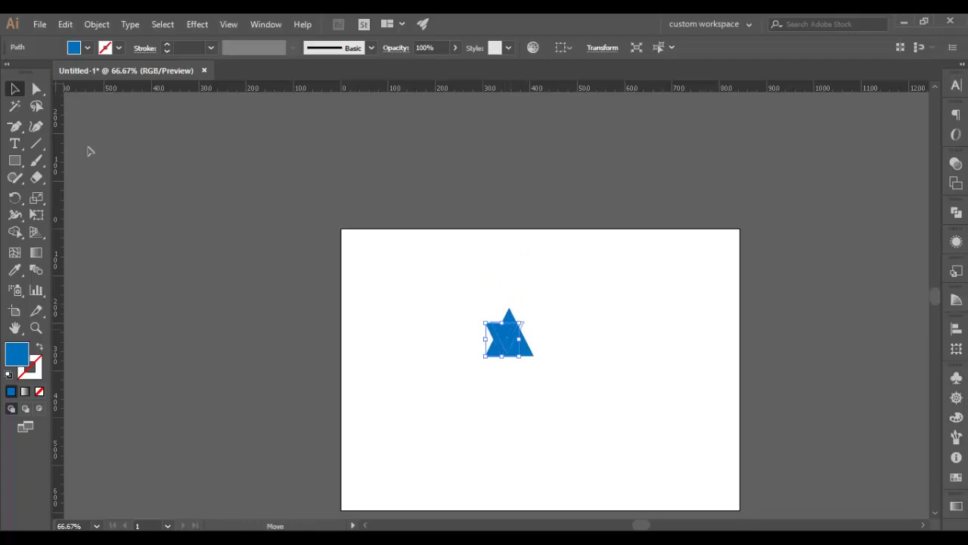
drag(507, 340, 510, 342)
Step: Fill the small inverted triangle with dark navy blue and give it a white stroke
click(128, 82)
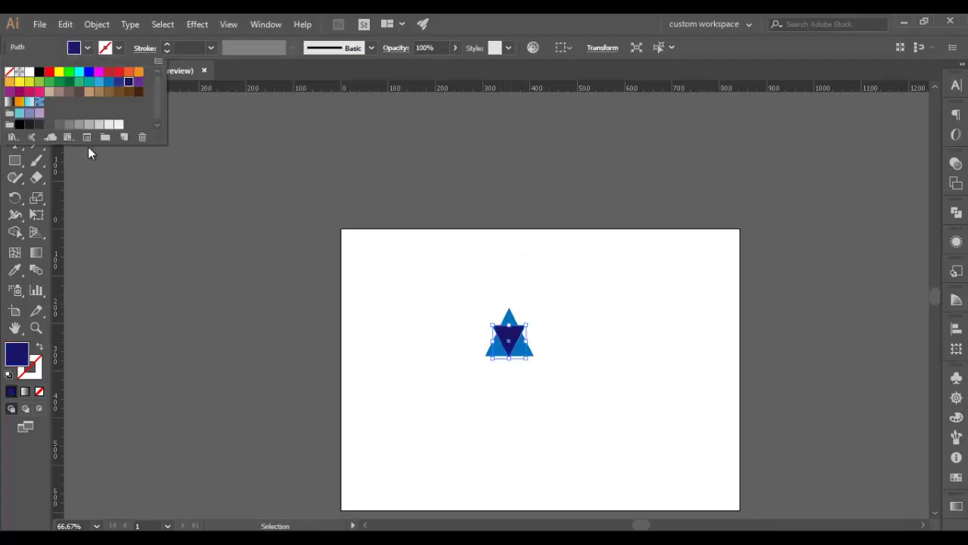
click(119, 48)
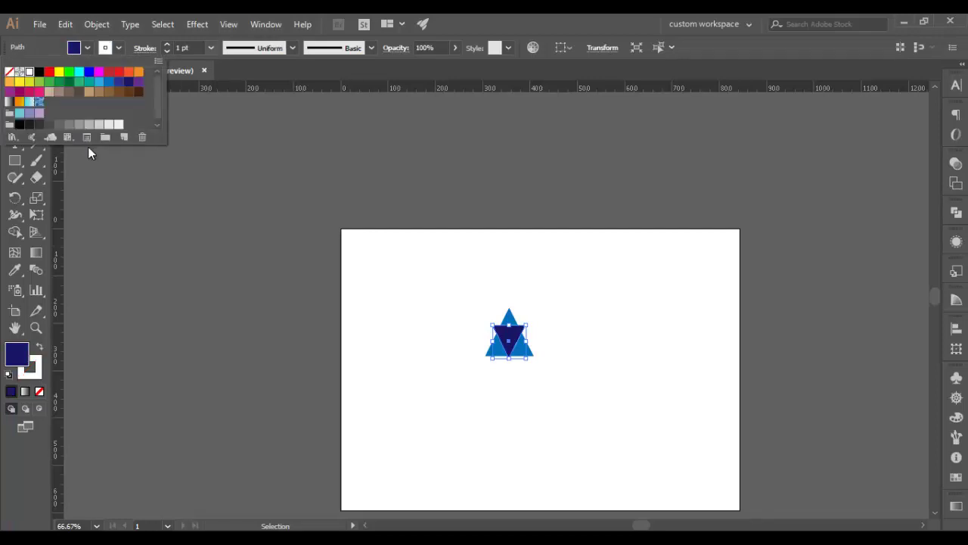
click(89, 152)
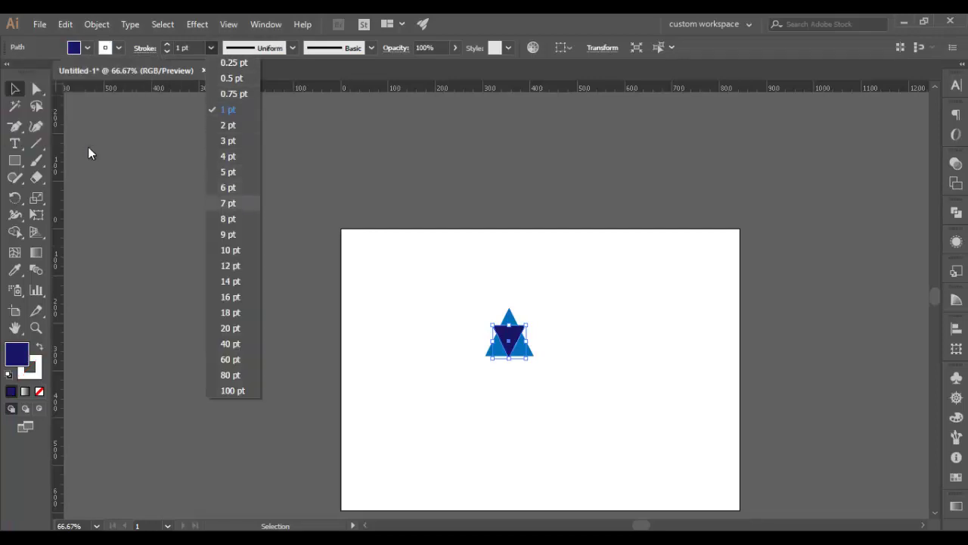
Step: Set the inverted triangle's white stroke weight to 8 pt and deselect it
key(Down)
key(Return)
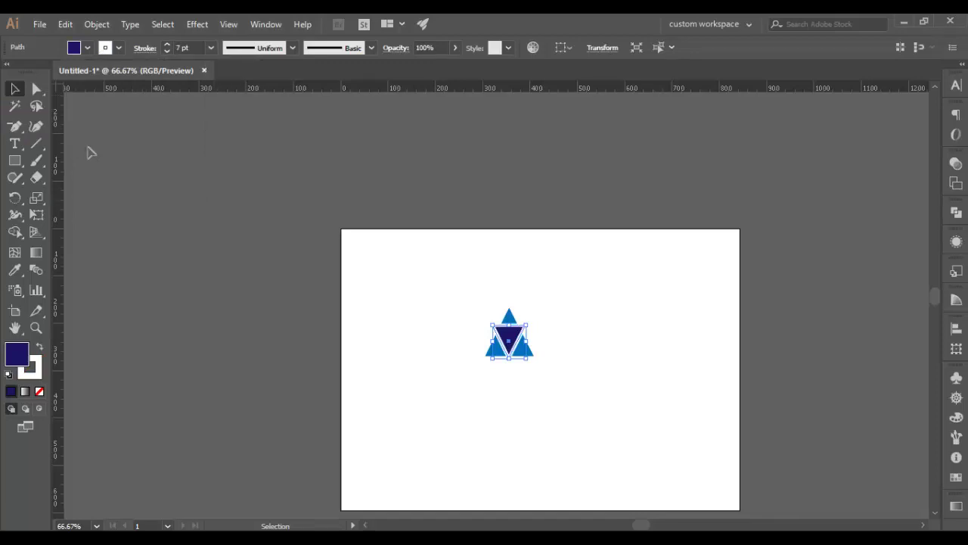
click(211, 47)
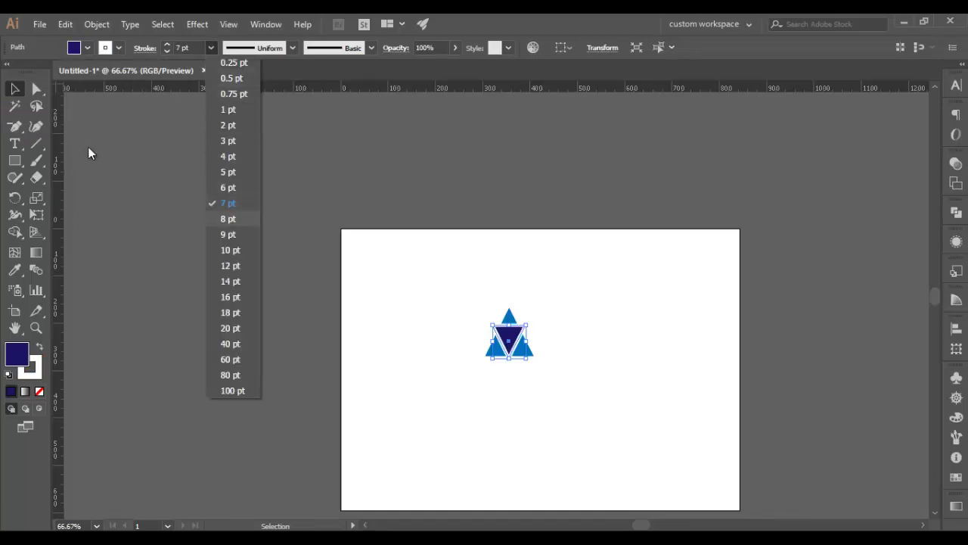
click(233, 218)
click(88, 147)
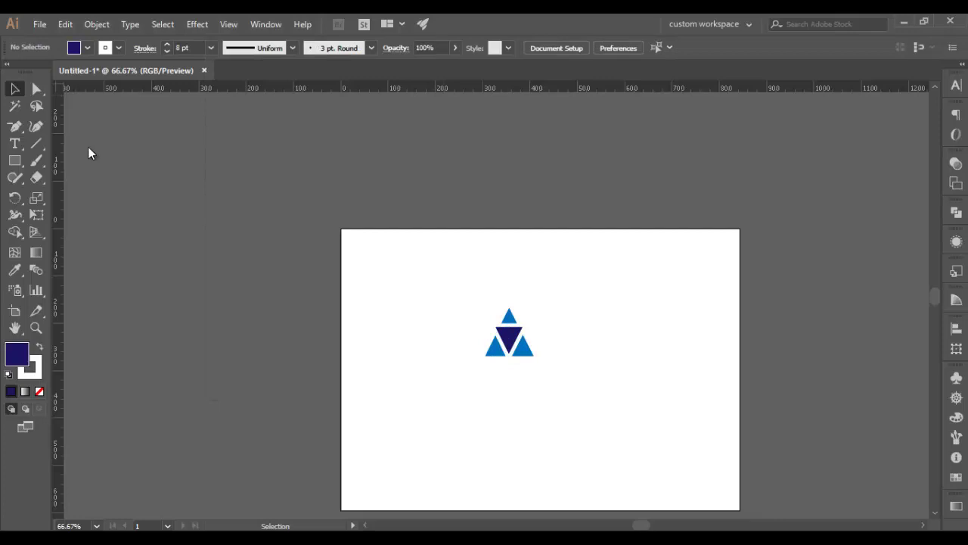
key(alt+o)
key(Down)
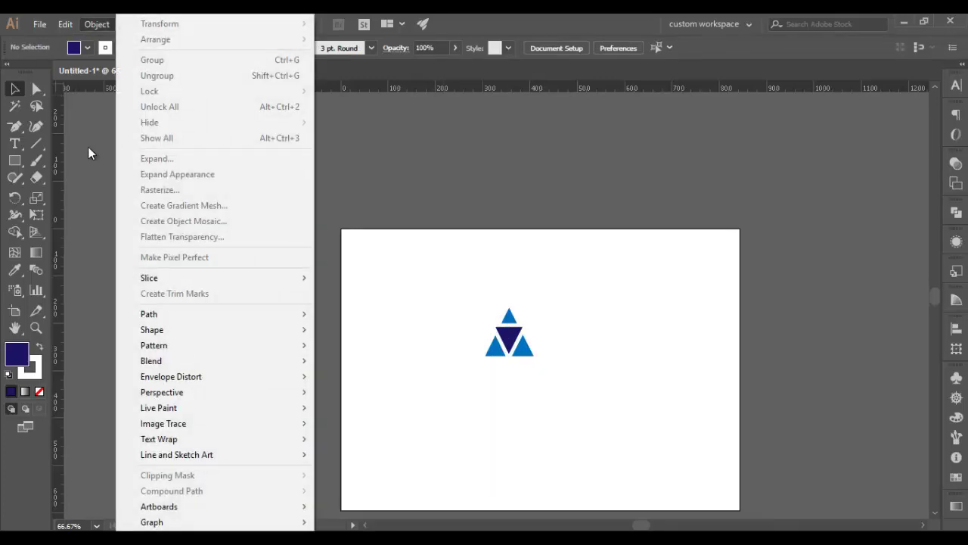
key(Escape)
key(ctrl+a)
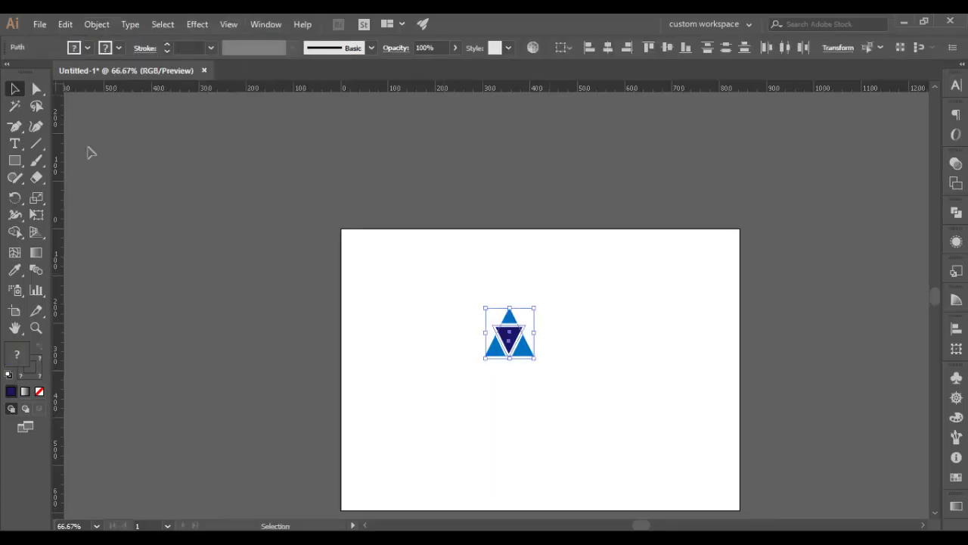
key(ctrl+equal)
key(ctrl+equal)
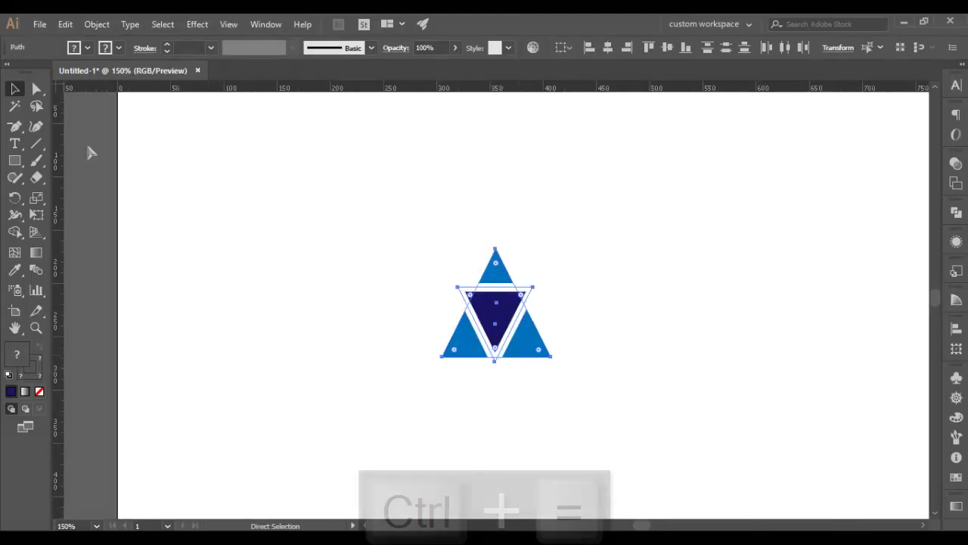
key(ctrl+minus)
click(88, 150)
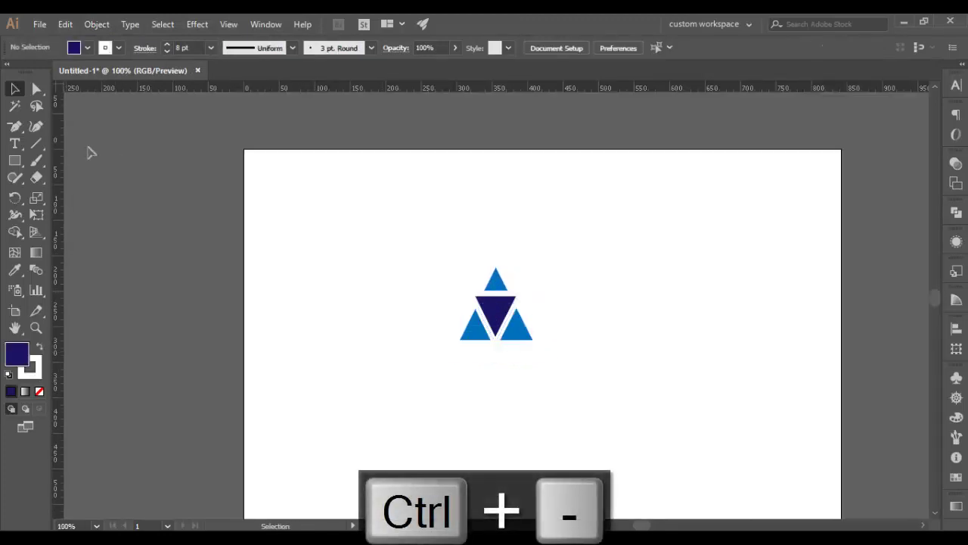
Step: Set the inverted navy triangle's white stroke weight to 7 pt and deselect it
key(ctrl+alt+bracketleft)
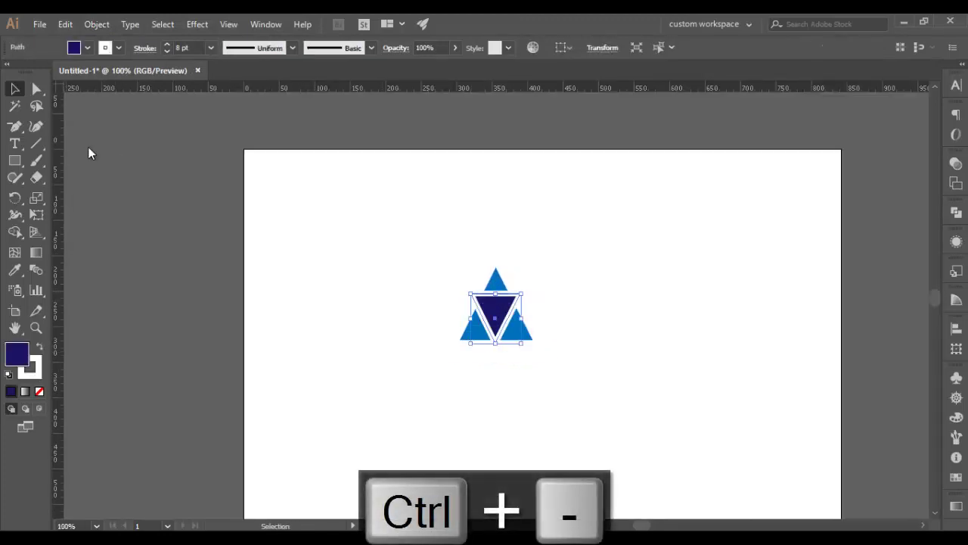
click(211, 48)
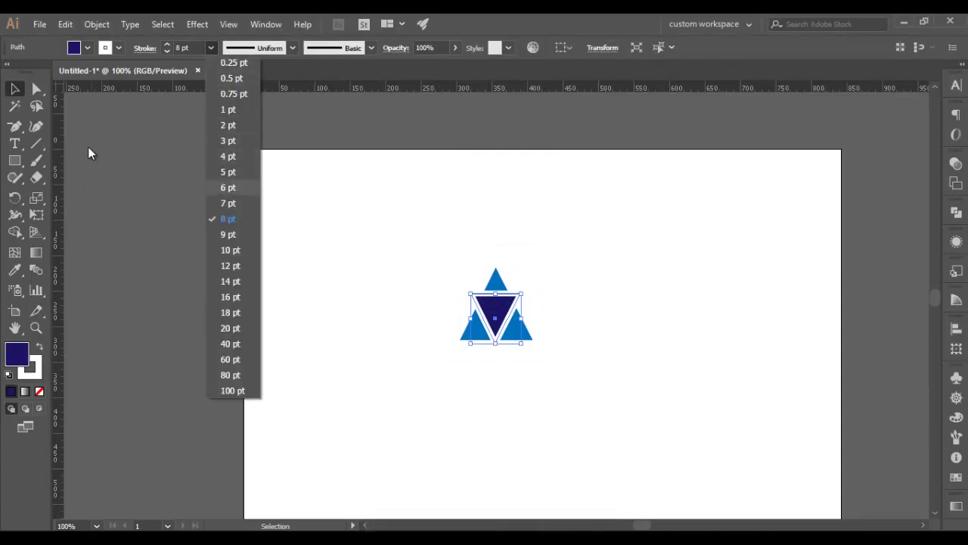
click(229, 203)
click(391, 229)
Step: Shrink the whole triangle logo proportionally to about 51 px wide and place it in the artboard's upper-left corner
drag(391, 228, 585, 358)
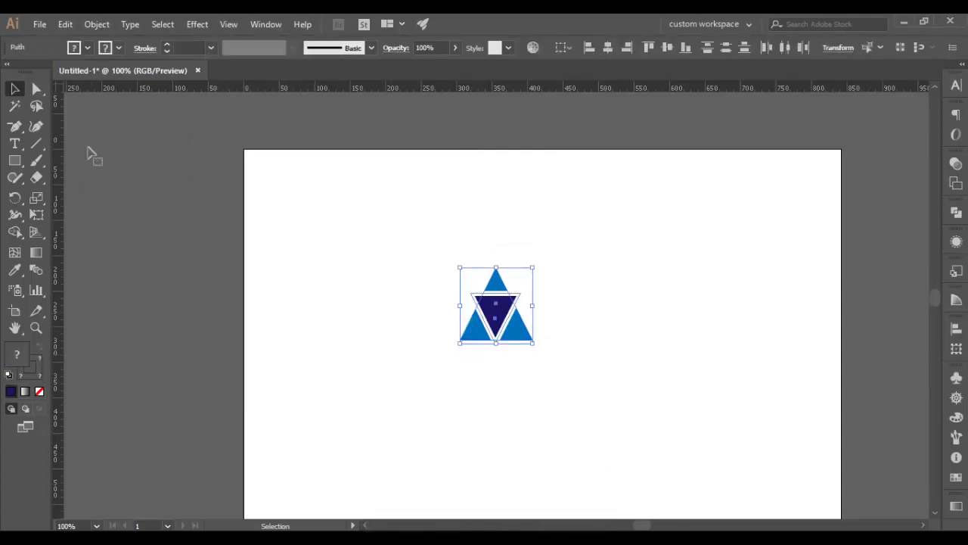
drag(496, 305, 366, 242)
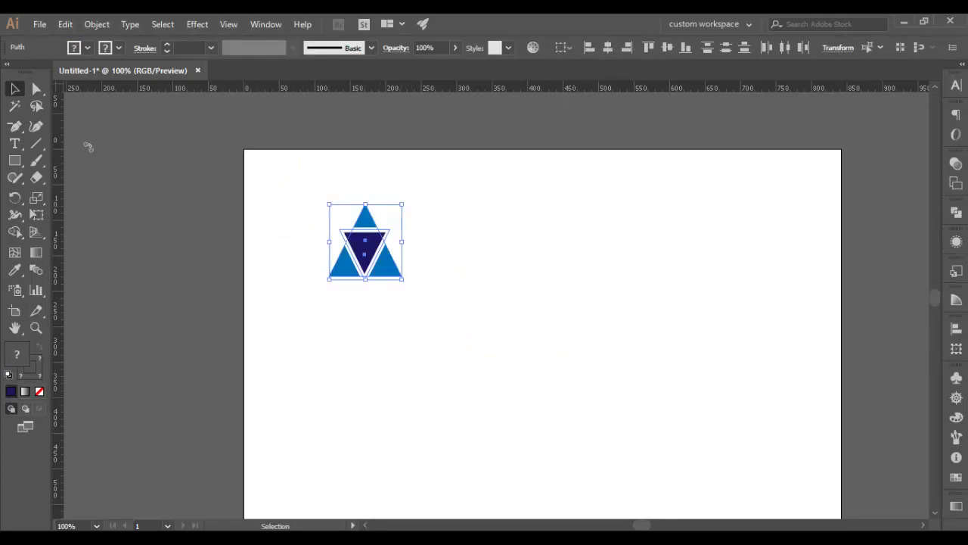
drag(401, 204, 279, 177)
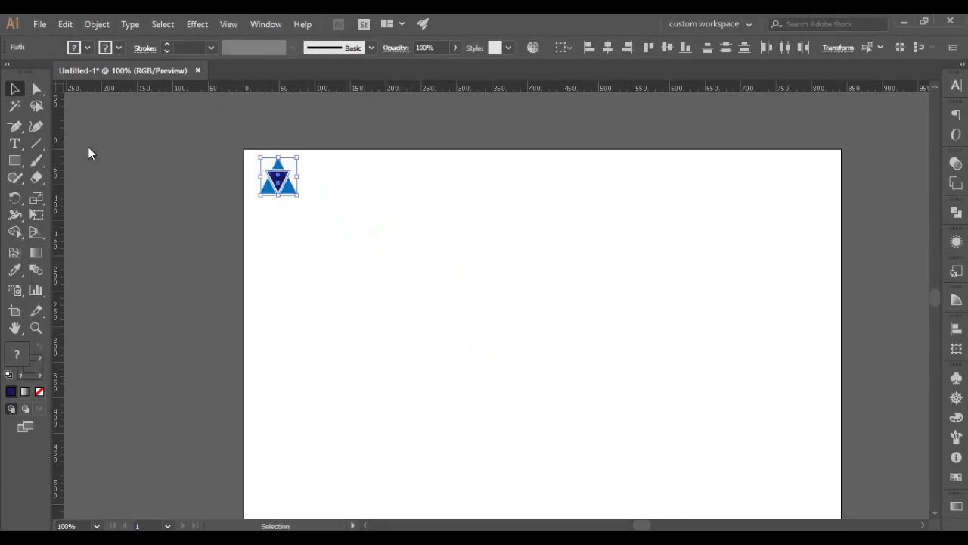
right_click(276, 181)
mouse_move(318, 372)
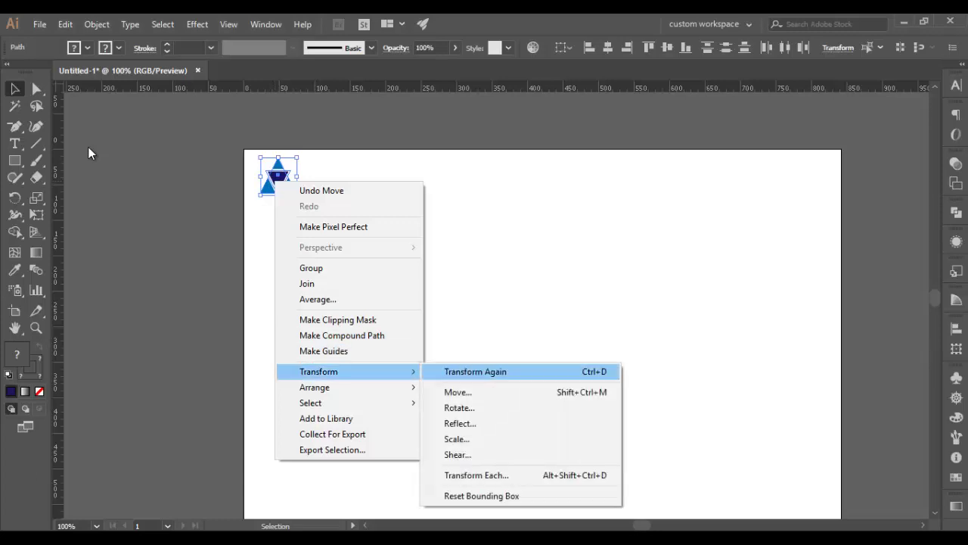
click(458, 392)
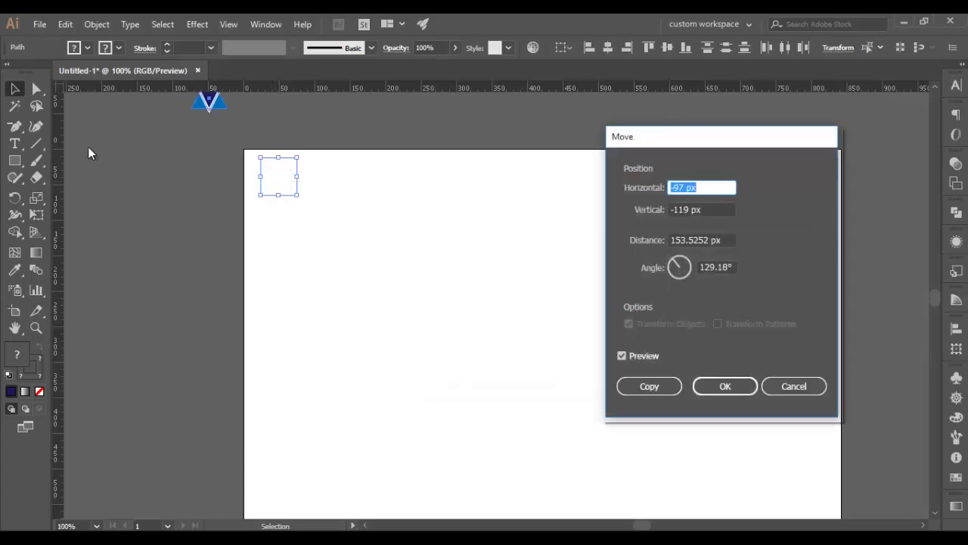
click(790, 383)
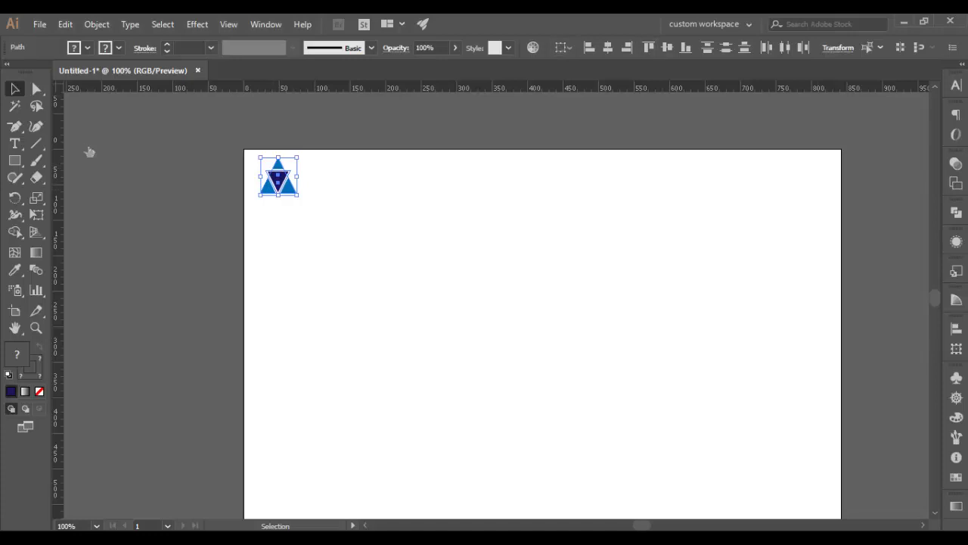
Step: Set the logo's width to 50 px and its height to 53 px
click(838, 47)
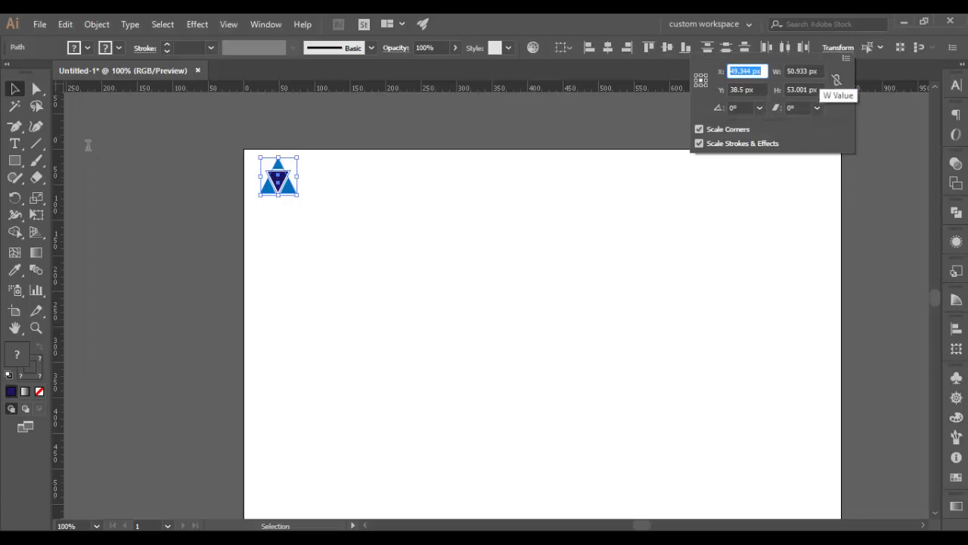
key(Tab)
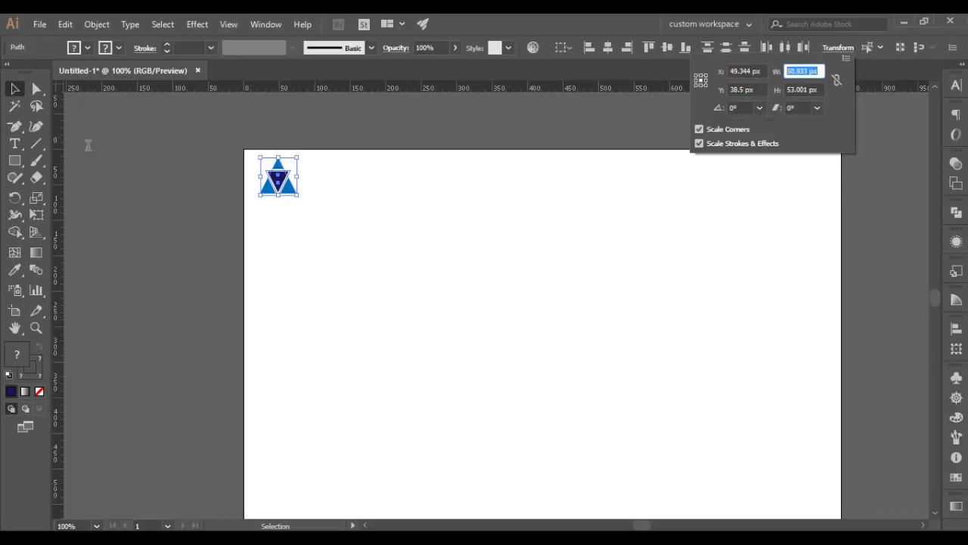
text(50)
key(Tab)
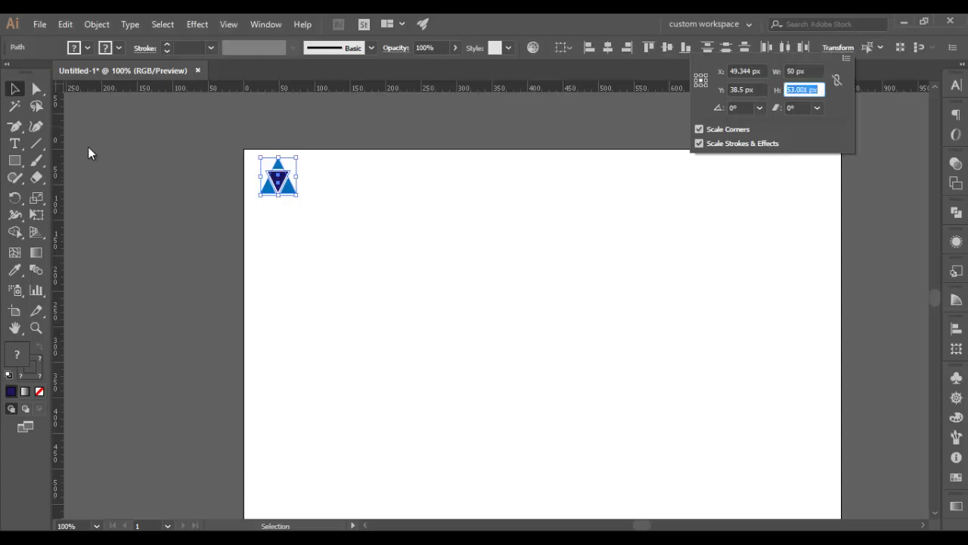
text(53)
key(Return)
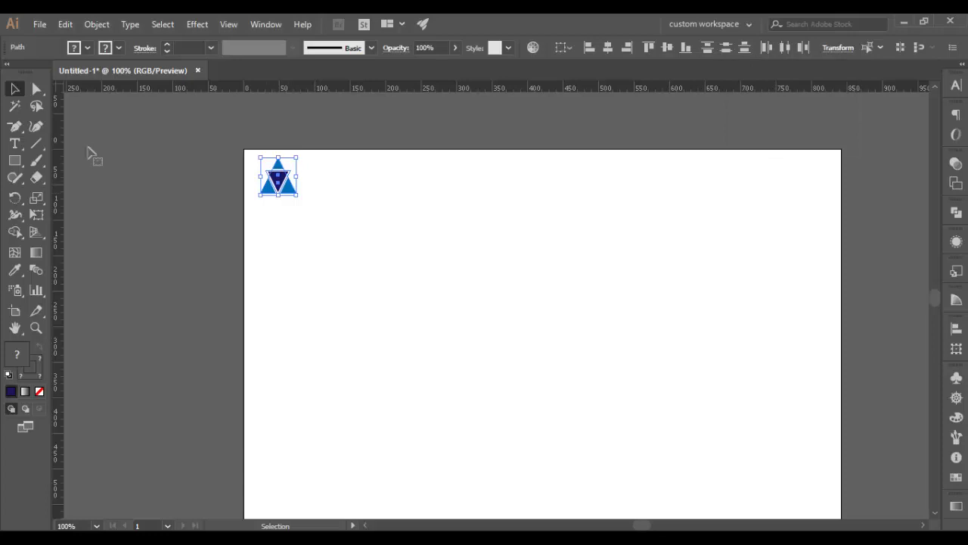
Step: Create a copy of the logo with Move, offset 50 px horizontally and 0 px vertically
right_click(279, 181)
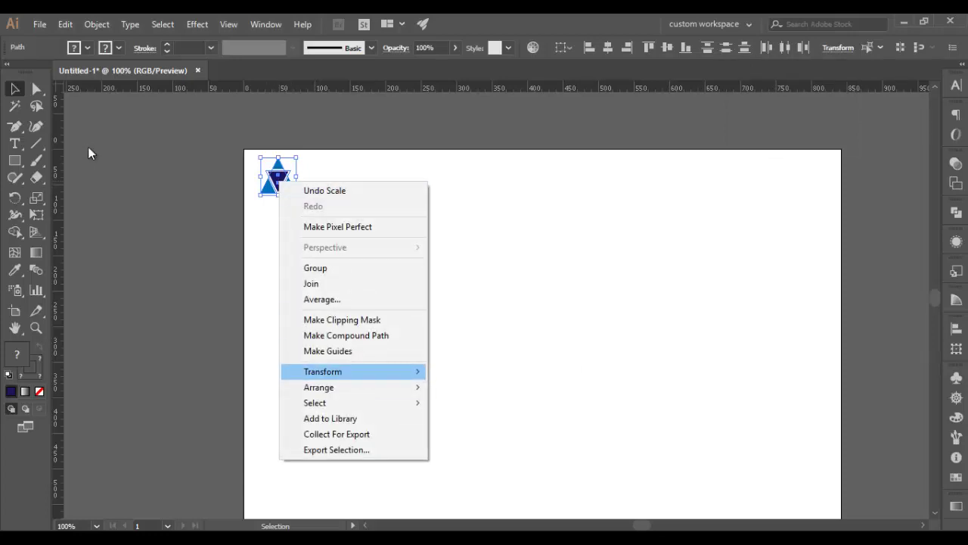
key(Right)
key(Down)
key(Return)
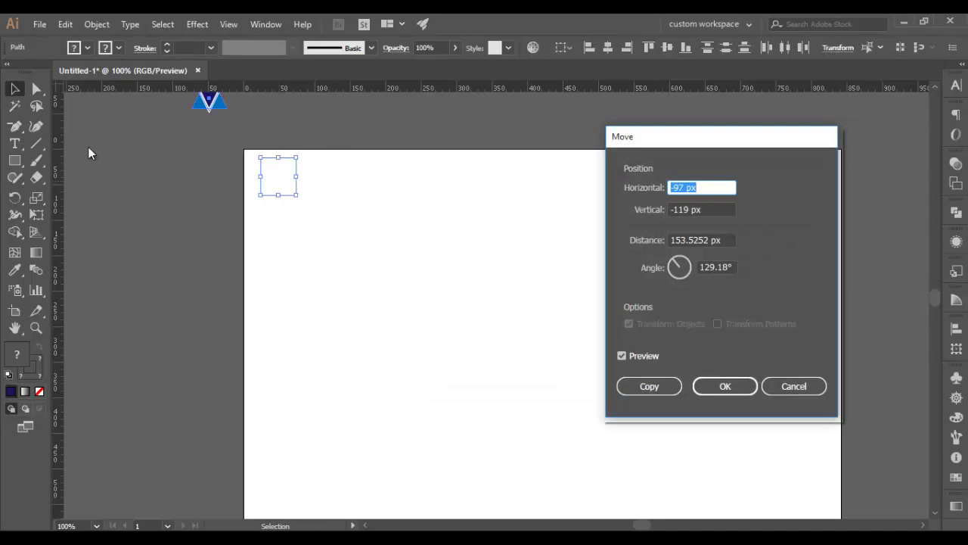
text(50)
key(Tab)
text(0)
key(Tab)
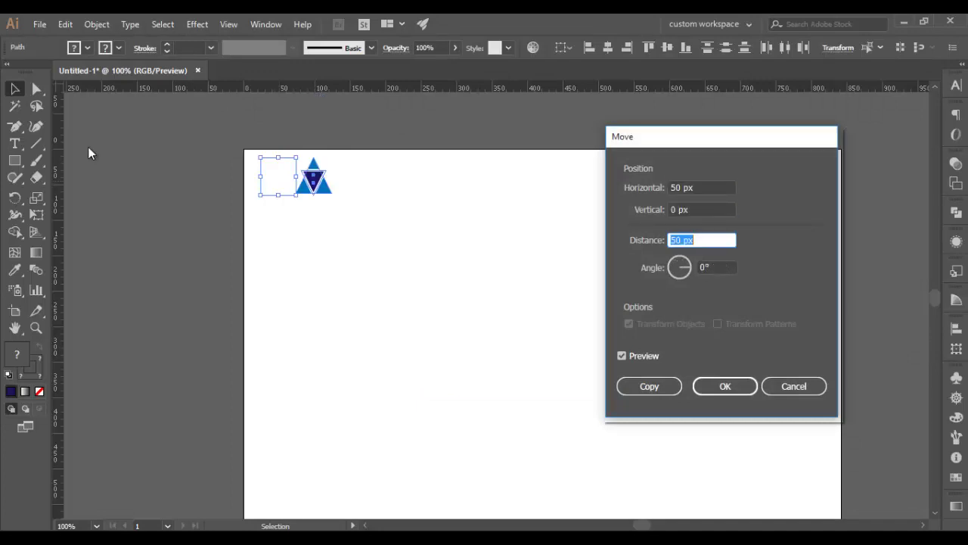
key(Tab)
key(Tab)
key(Tab)
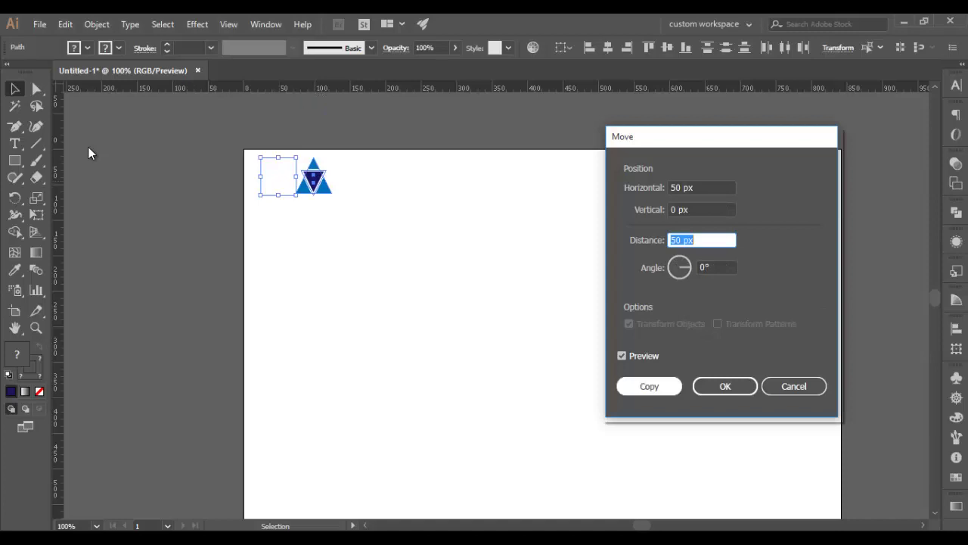
key(Return)
Step: Repeat the last move-and-copy transformation 13 times to build a row of 15 logos across the artboard
key(ctrl+d)
key(ctrl+d)
key(ctrl+d)
key(ctrl+d)
key(ctrl+d)
key(ctrl+d)
key(ctrl+d)
key(ctrl+d)
key(ctrl+d)
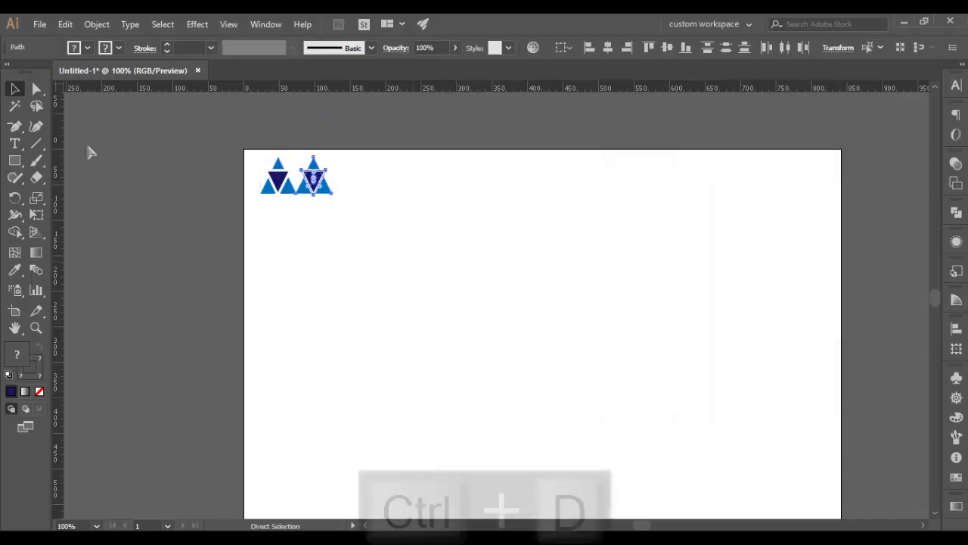
key(ctrl+d)
key(ctrl+d)
key(ctrl+d)
key(ctrl+d)
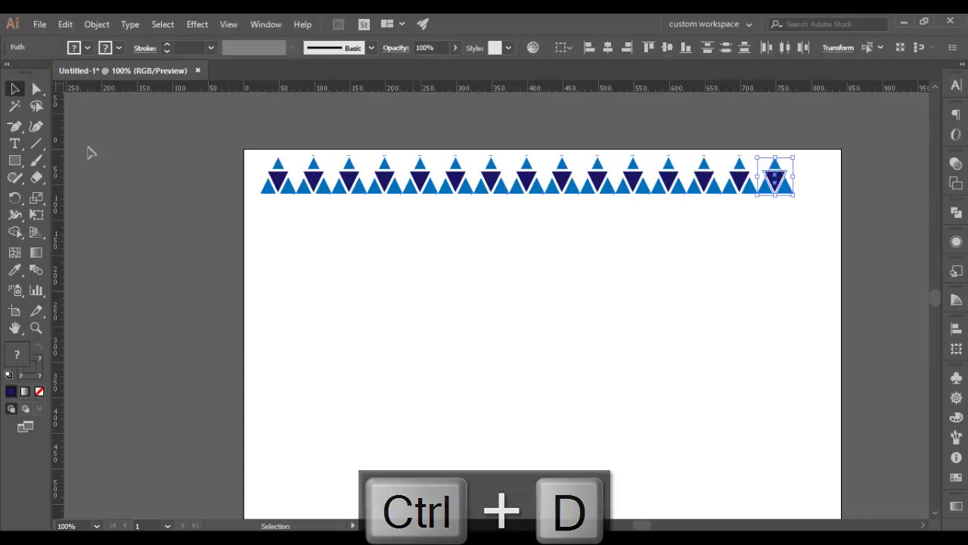
Step: Shift the entire row of logos slightly to the right so it is centered across the artboard
click(89, 152)
key(ctrl+a)
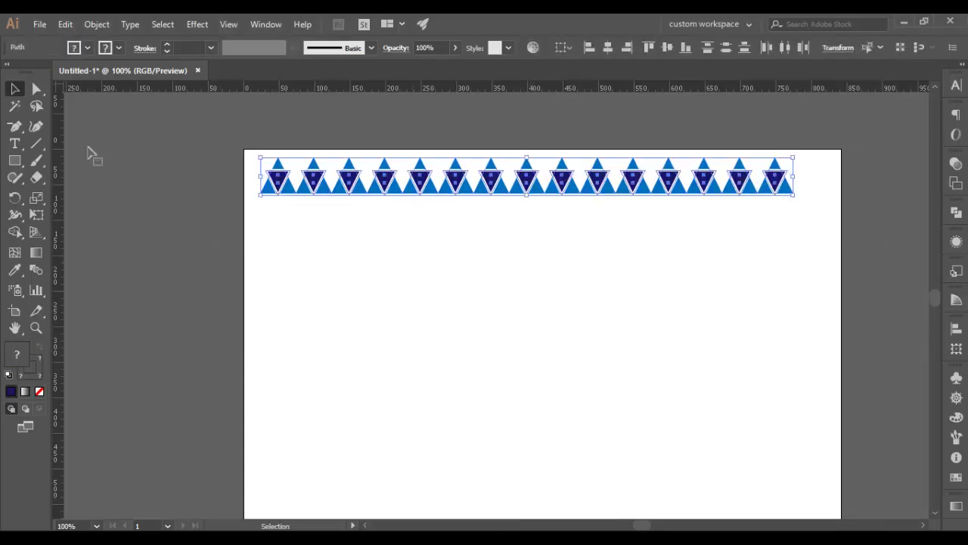
drag(529, 180, 543, 179)
Step: Try to create a reflected copy of the logo row across the vertical axis
right_click(543, 179)
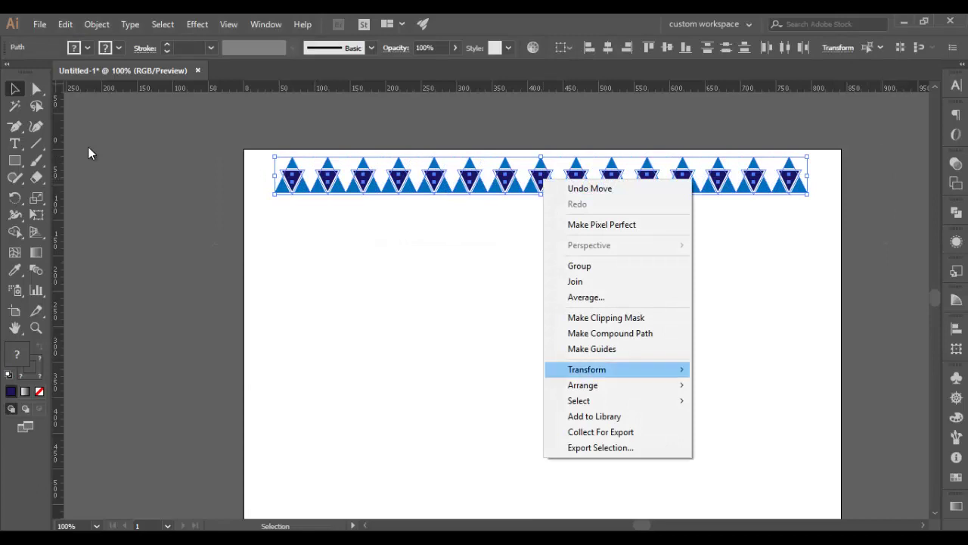
mouse_move(605, 369)
click(728, 421)
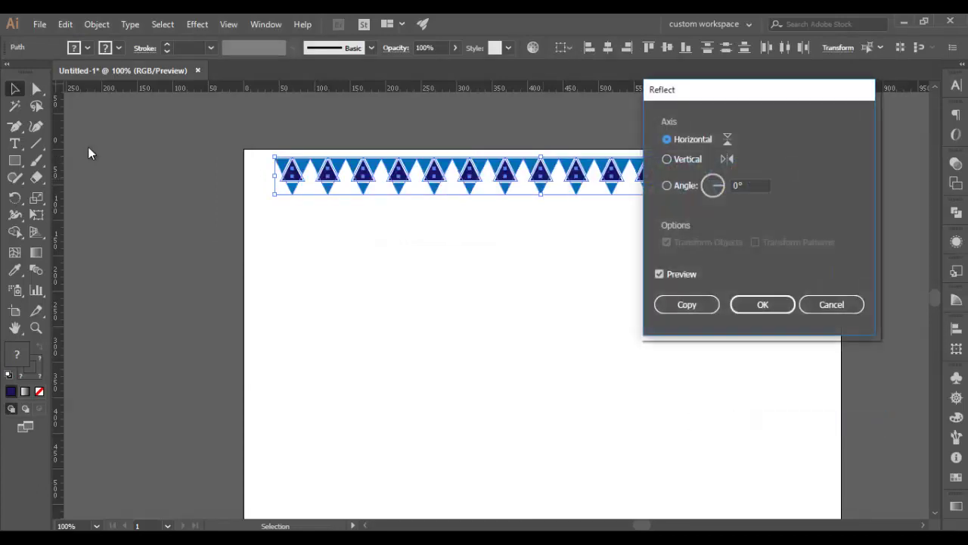
click(666, 159)
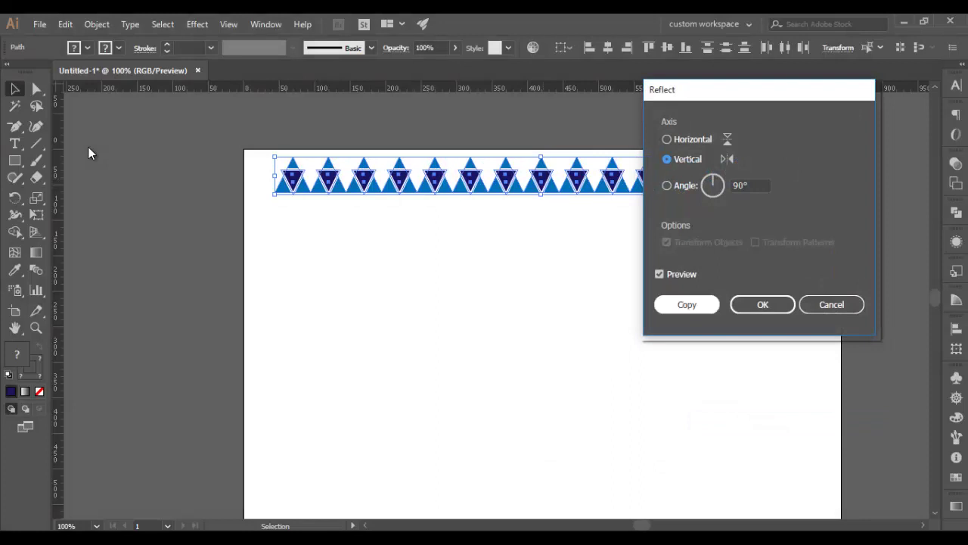
click(687, 305)
key(ctrl+z)
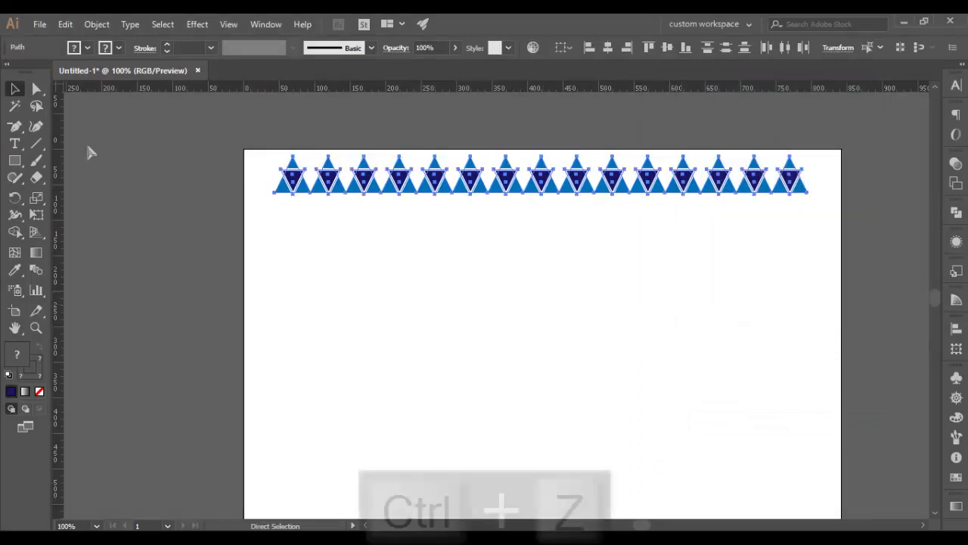
Step: Create a copy of the logo row reflected across the horizontal axis, overlapping the original row
right_click(615, 184)
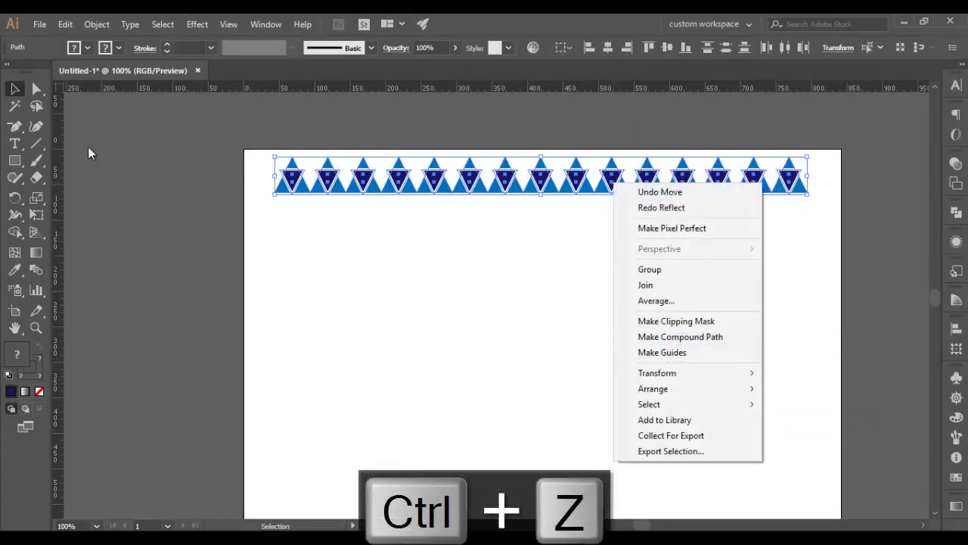
mouse_move(657, 372)
click(798, 425)
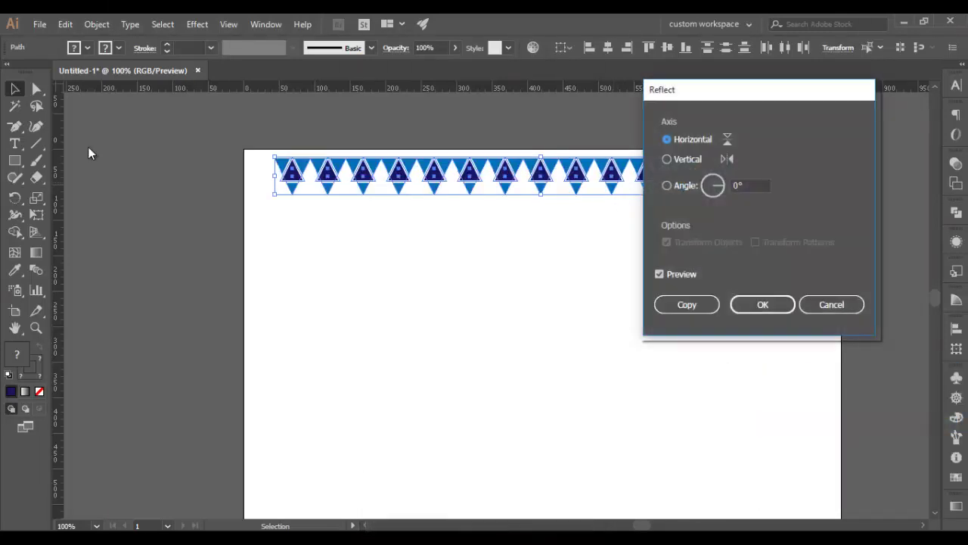
key(alt+c)
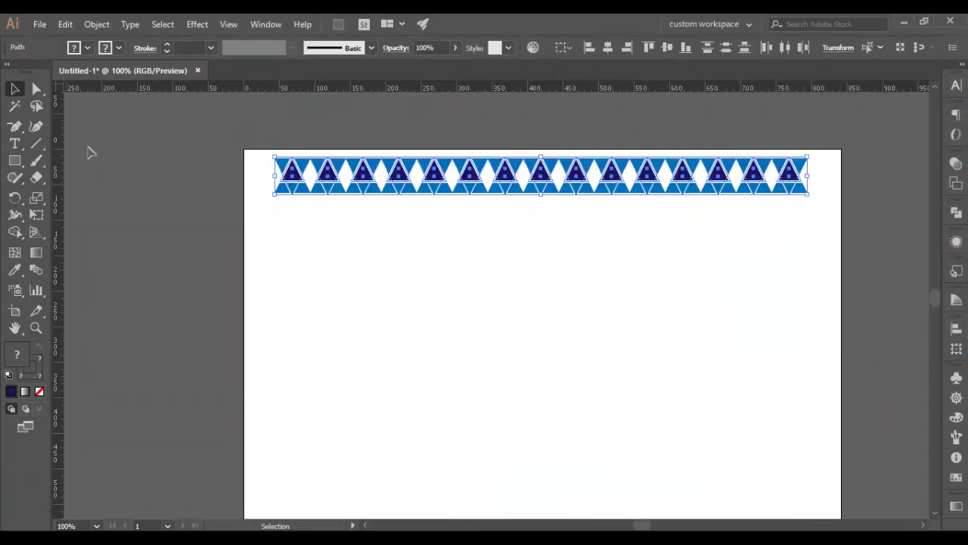
Step: Move the overlapping pattern band down the artboard and duplicate it directly below, leaving a narrow gap
drag(220, 139, 857, 270)
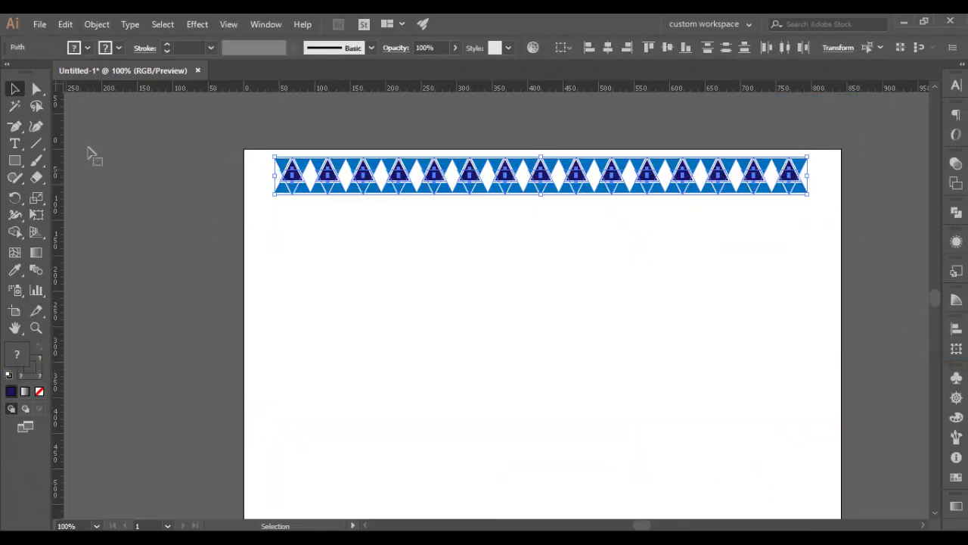
drag(541, 176, 537, 278)
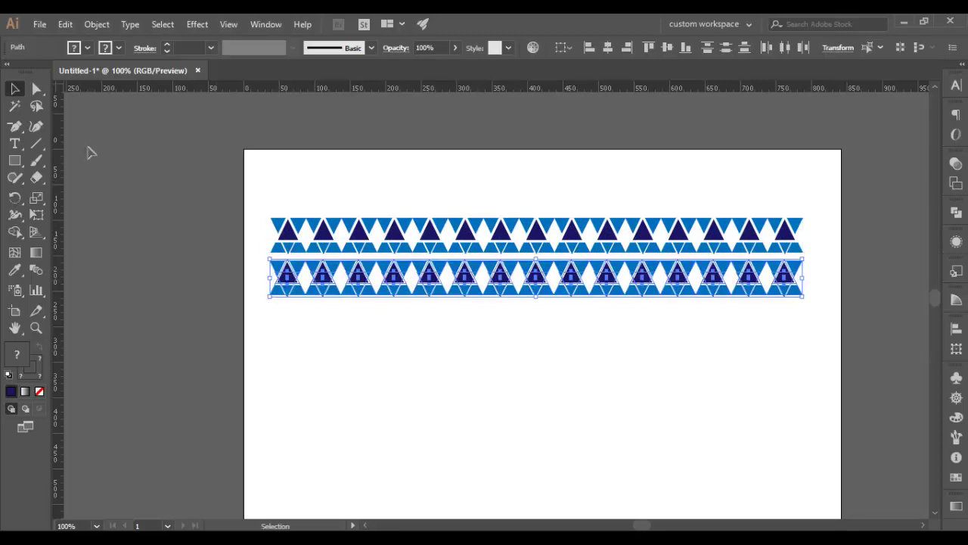
click(88, 152)
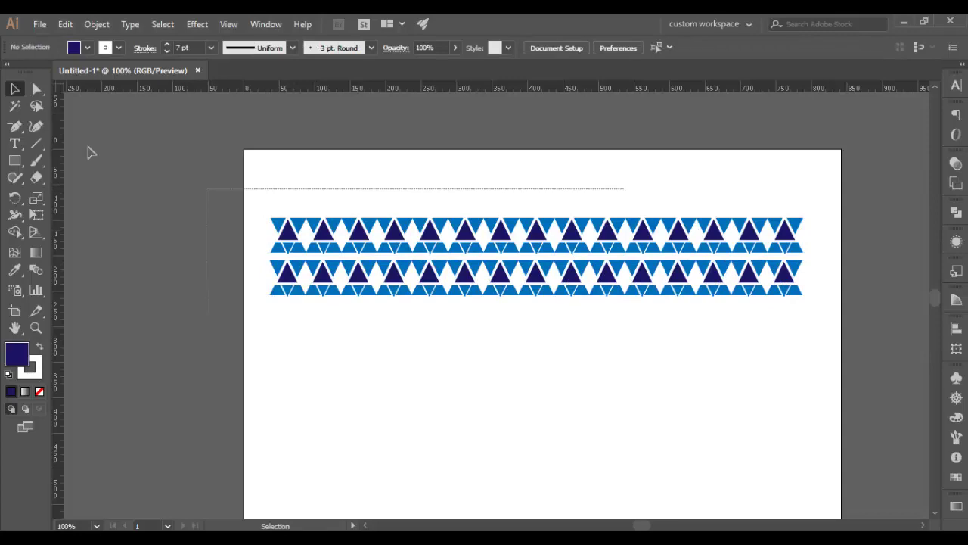
Step: Select both pattern bands, move them together slightly down and to the right, and deselect them
drag(625, 314, 821, 321)
drag(785, 276, 796, 313)
click(89, 152)
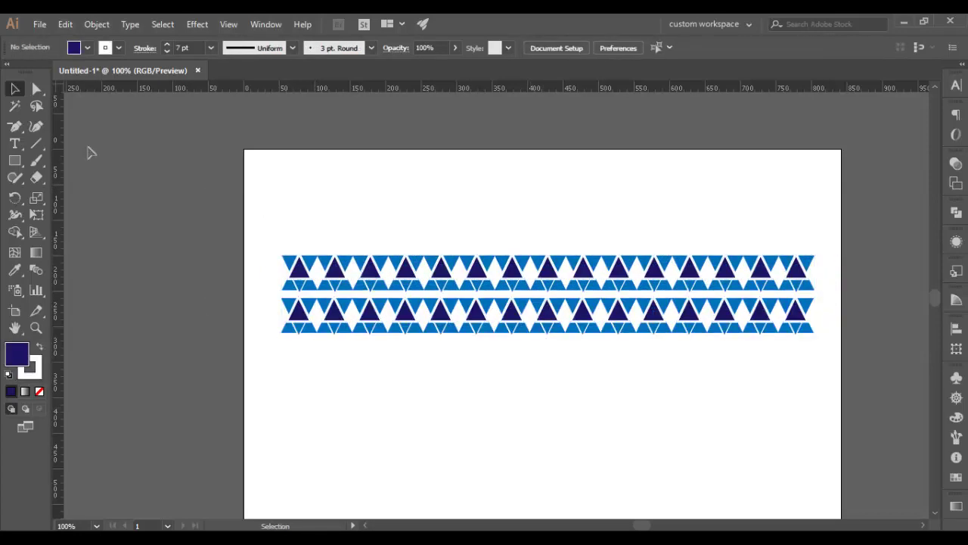